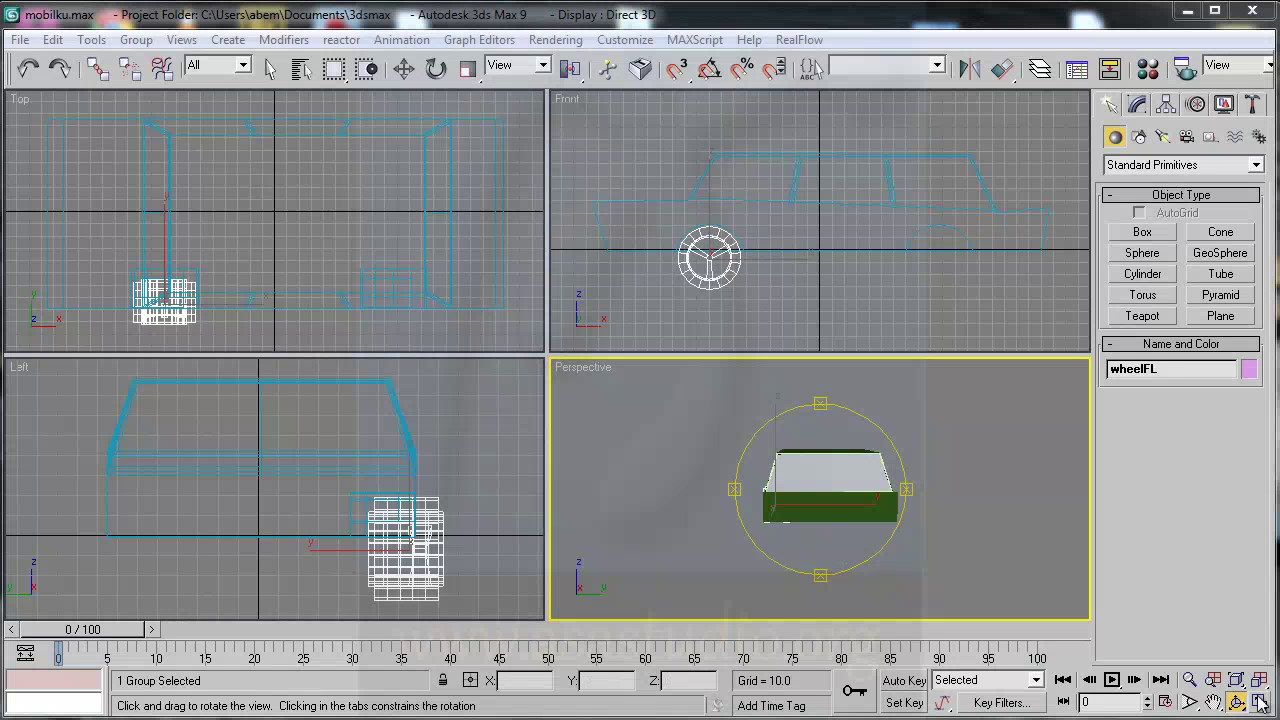
Step: Zoom the maximized Perspective view onto the car's rear window and select the car body Line01
{"action": "left_click", "coordinate": [1259, 703]}
{"action": "mouse_move", "coordinate": [611, 334]}
{"action": "left_mouse_down"}
{"action": "mouse_move", "coordinate": [450, 366]}
{"action": "mouse_move", "coordinate": [400, 349]}
{"action": "mouse_move", "coordinate": [471, 334]}
{"action": "mouse_move", "coordinate": [414, 323]}
{"action": "mouse_move", "coordinate": [537, 374]}
{"action": "mouse_move", "coordinate": [594, 363]}
{"action": "mouse_move", "coordinate": [614, 394]}
{"action": "mouse_move", "coordinate": [611, 374]}
{"action": "mouse_move", "coordinate": [620, 500]}
{"action": "left_mouse_up"}
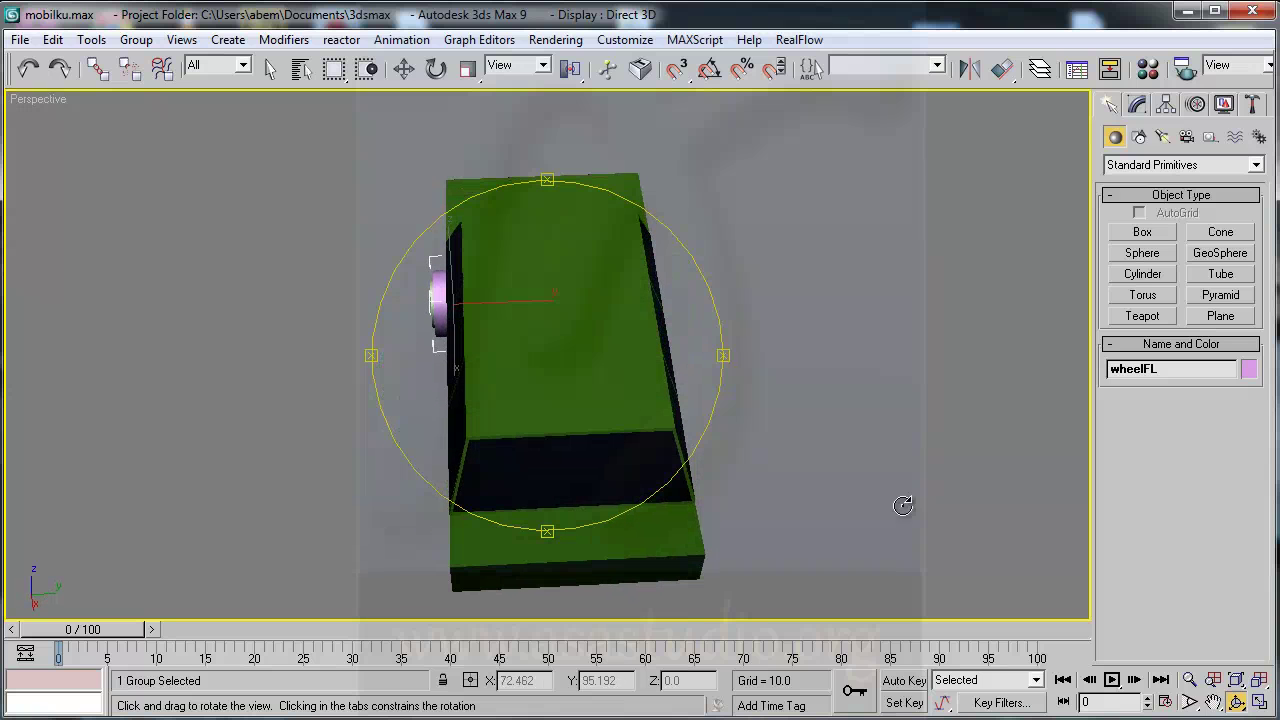
{"action": "left_click", "coordinate": [1213, 702]}
{"action": "left_click_drag", "start_coordinate": [634, 428], "coordinate": [608, 328]}
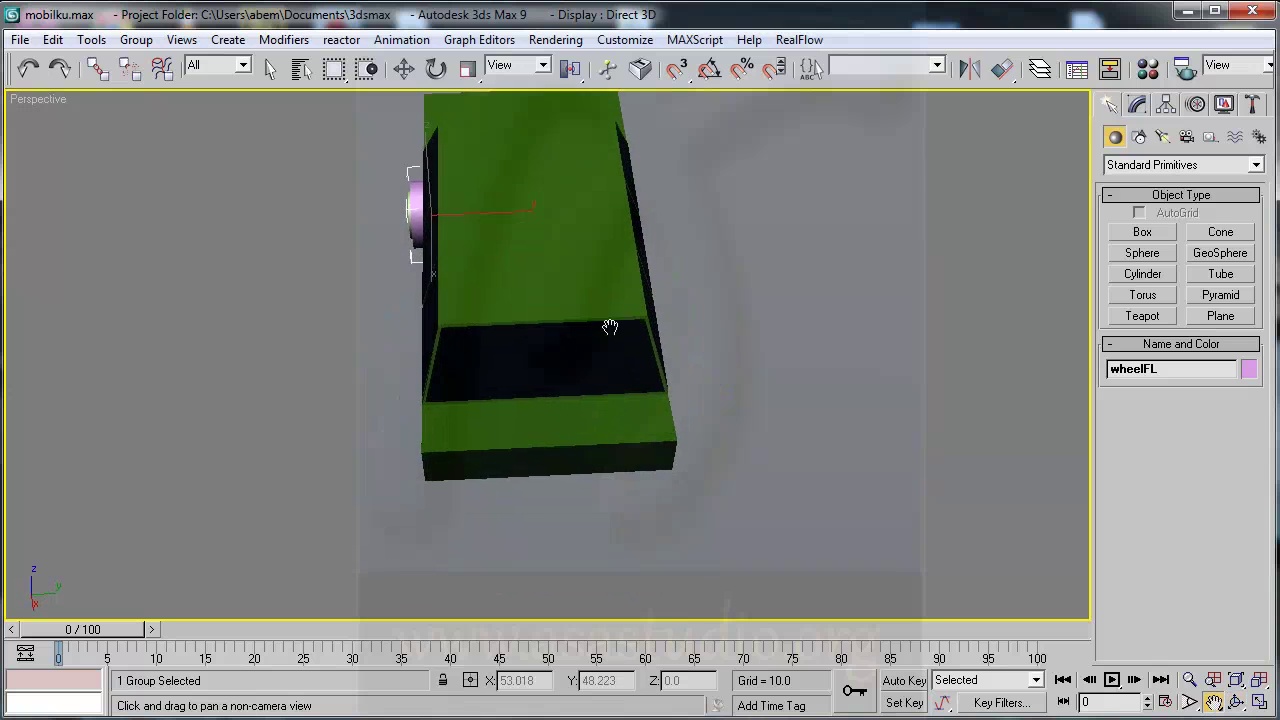
{"action": "left_click", "coordinate": [1189, 702]}
{"action": "left_click_drag", "start_coordinate": [650, 454], "coordinate": [613, 340]}
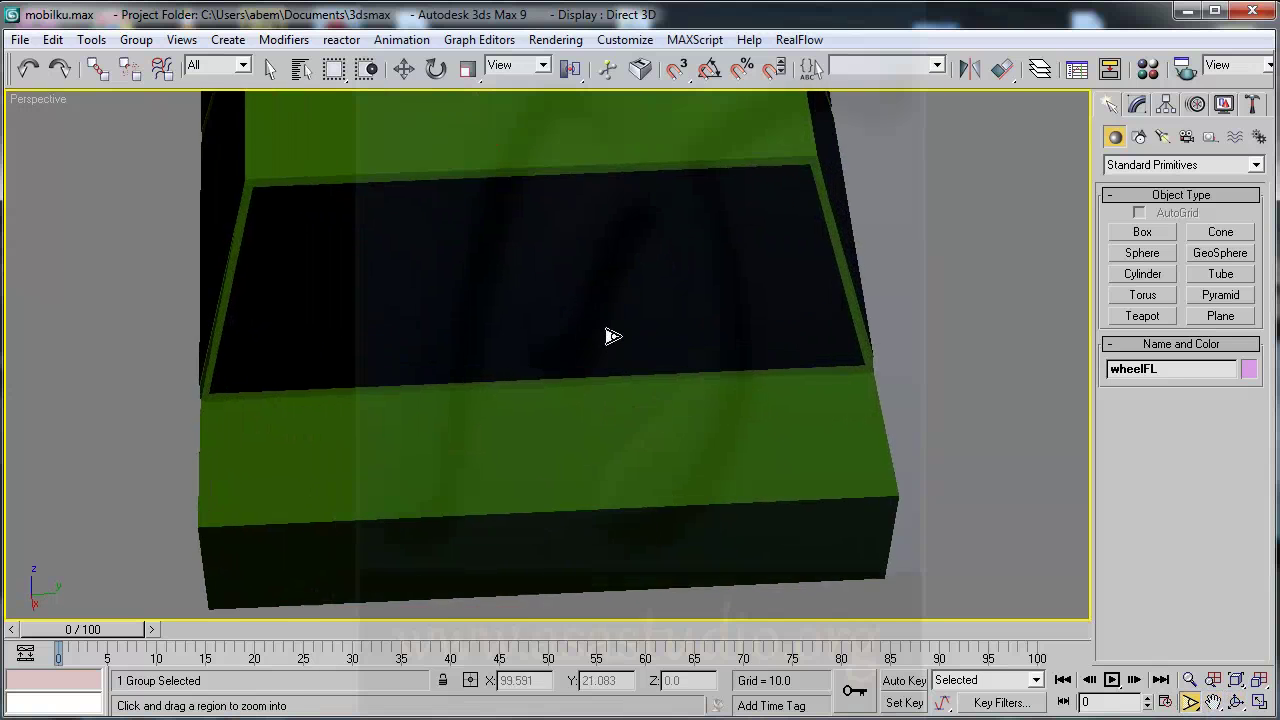
{"action": "key", "text": "w"}
{"action": "left_click", "coordinate": [543, 373]}
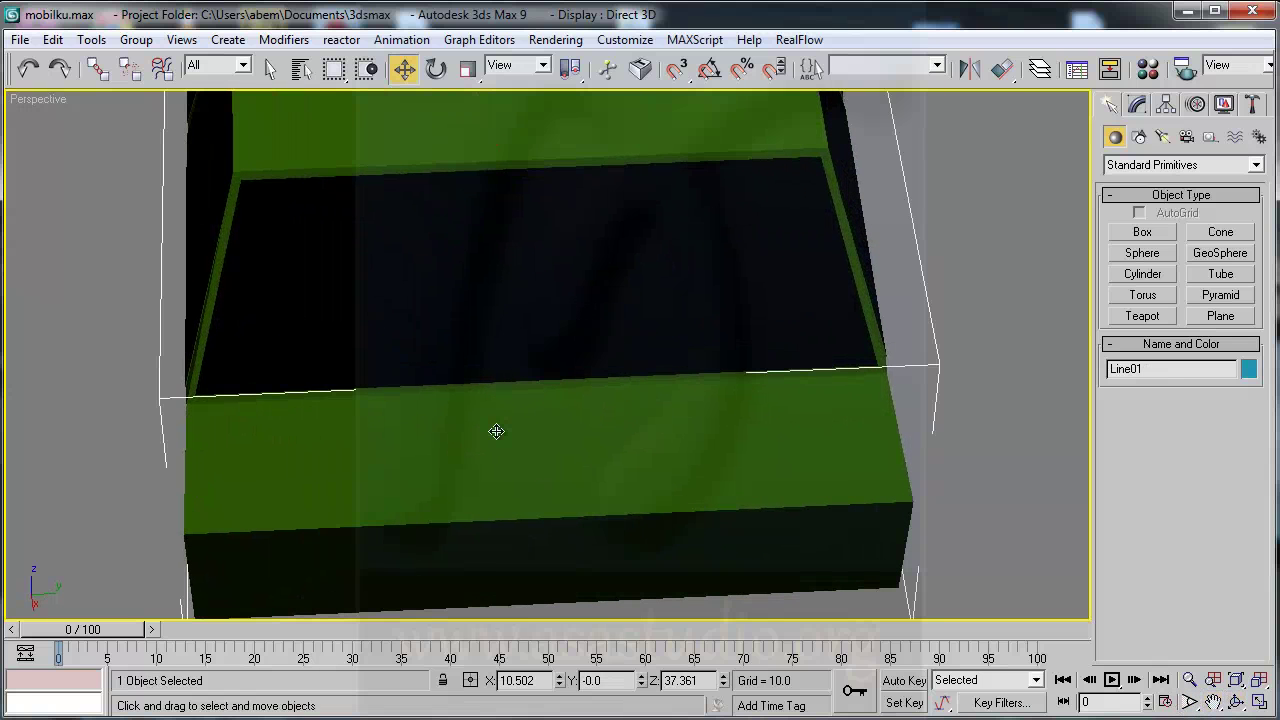
Step: Put an Edit Poly modifier on top of Line01's ProBoolean in the modifier stack
{"action": "left_click", "coordinate": [1137, 106]}
{"action": "left_click", "coordinate": [1113, 185]}
{"action": "left_click", "coordinate": [1155, 200]}
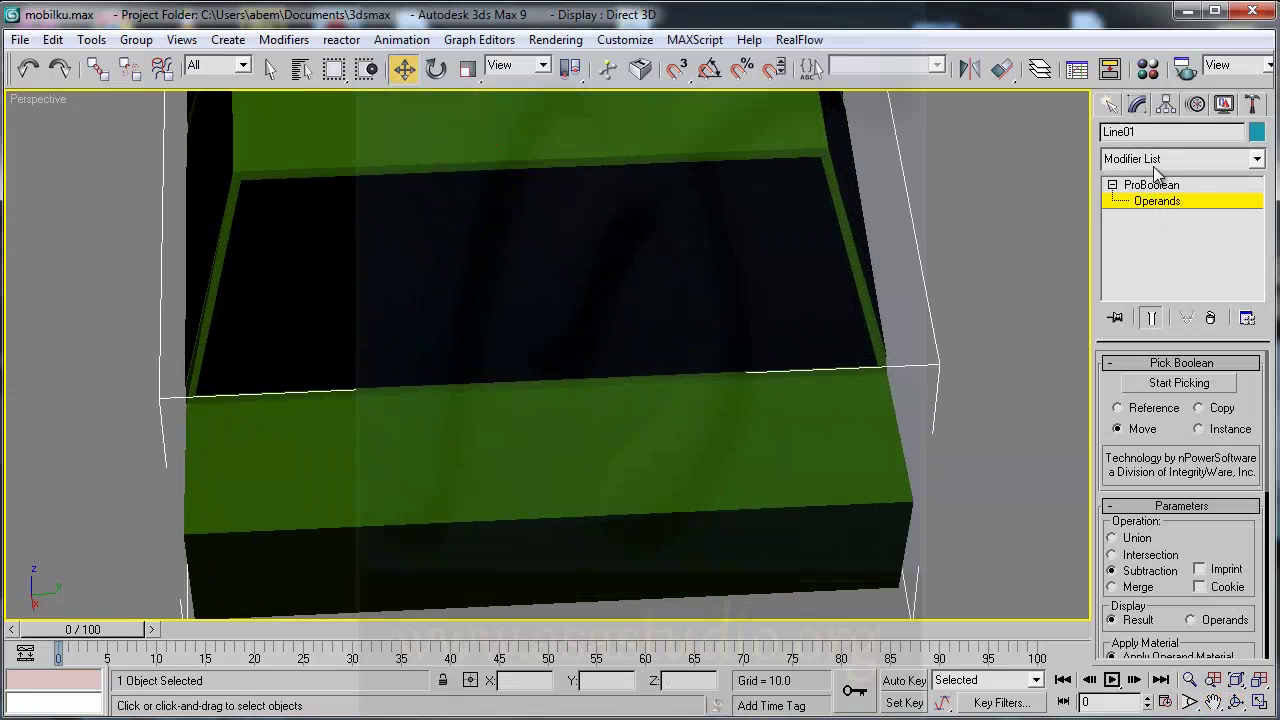
{"action": "left_click", "coordinate": [1167, 159]}
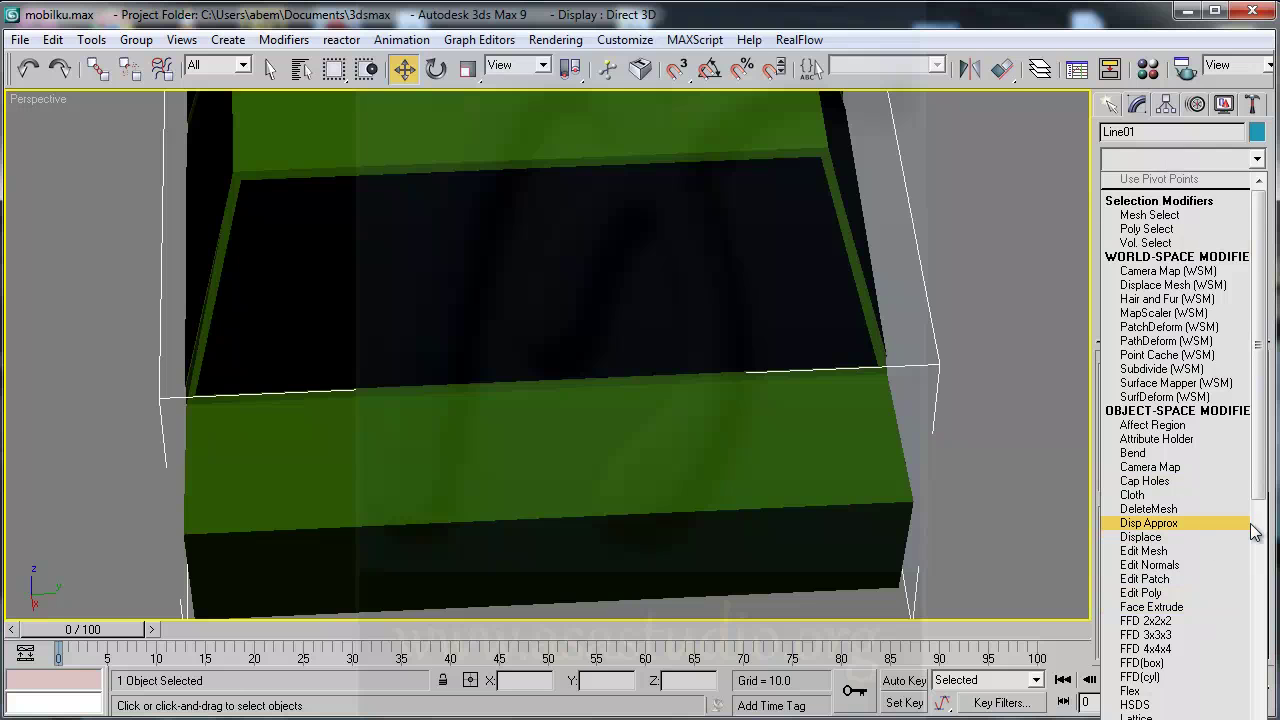
{"action": "left_click_drag", "start_coordinate": [1264, 480], "coordinate": [1265, 540]}
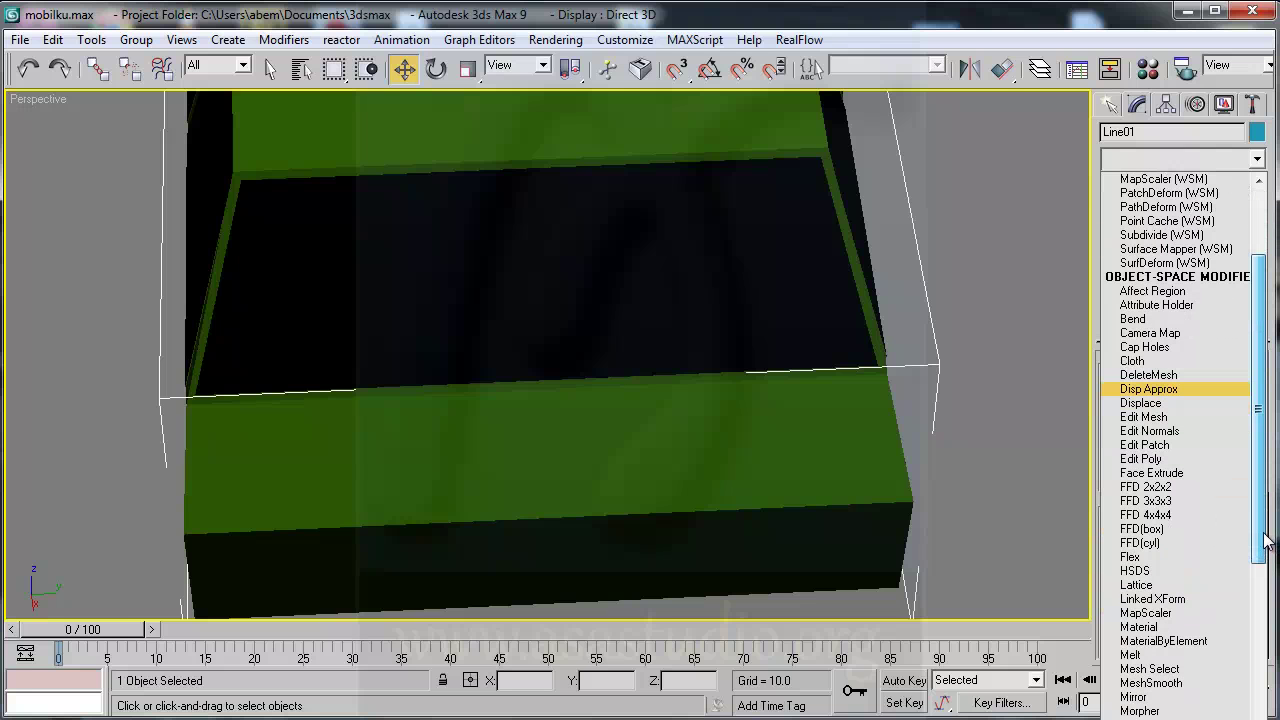
{"action": "scroll", "coordinate": [1265, 550], "scroll_direction": "down", "scroll_amount": 1}
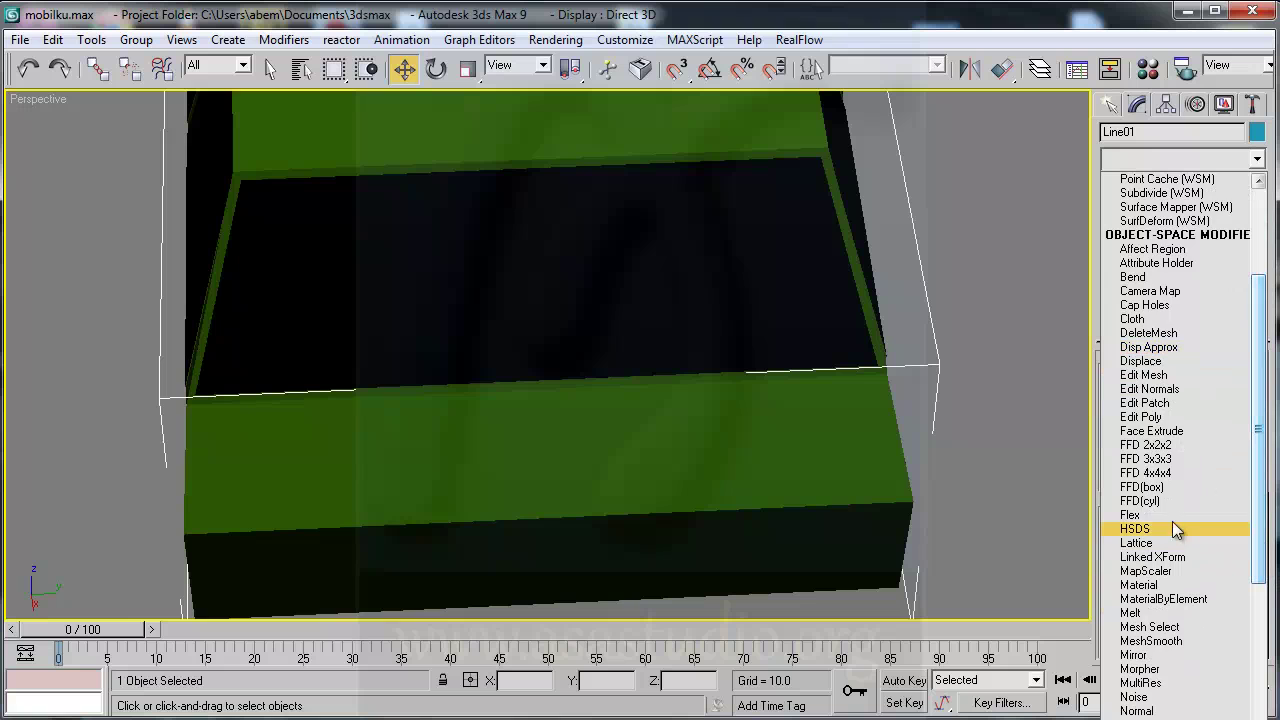
{"action": "left_click", "coordinate": [1165, 417]}
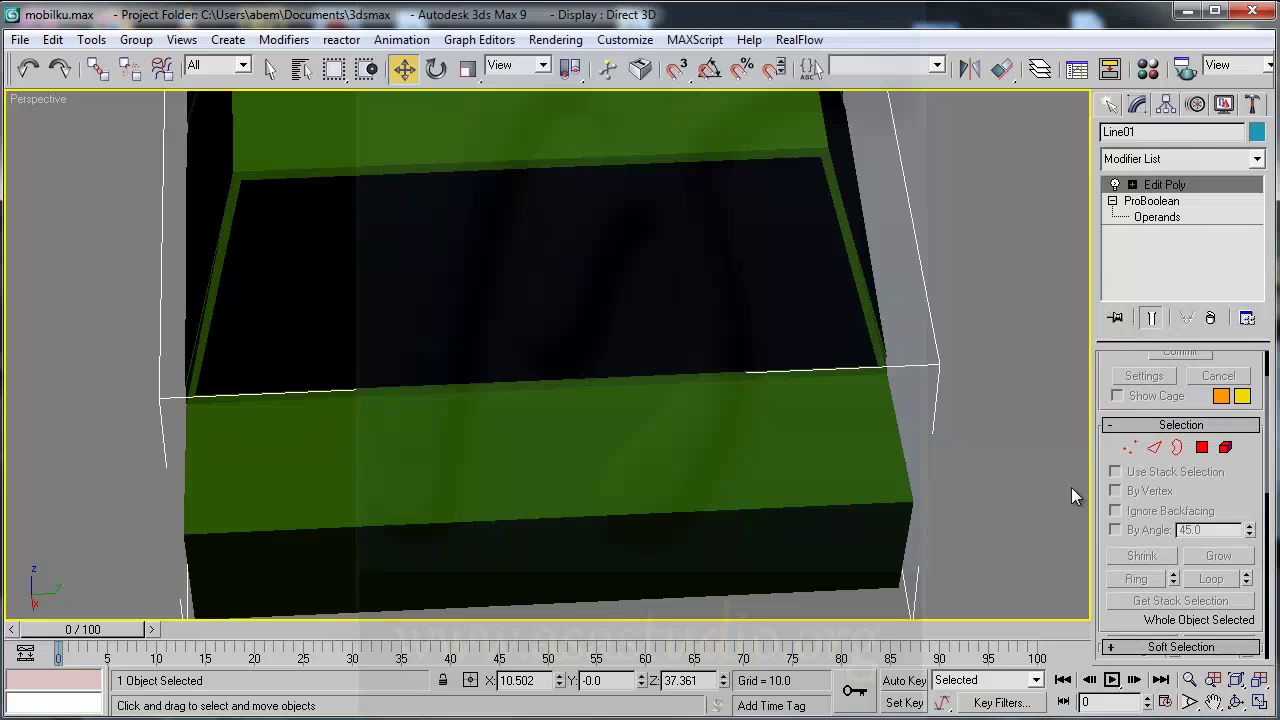
Step: Select two car-body edges, cancel the Connect settings, deselect, and restore the four-viewport layout
{"action": "left_click", "coordinate": [1155, 448]}
{"action": "left_click", "coordinate": [475, 392]}
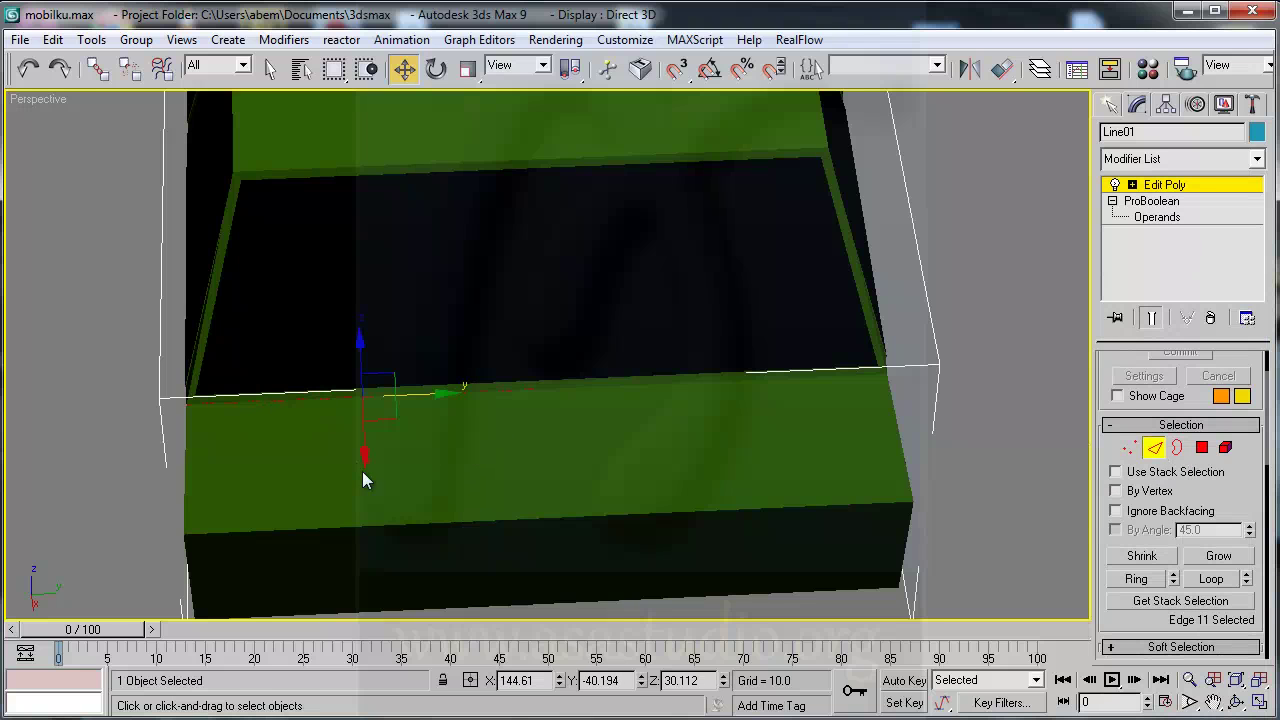
{"action": "left_click", "coordinate": [426, 522], "text": "ctrl"}
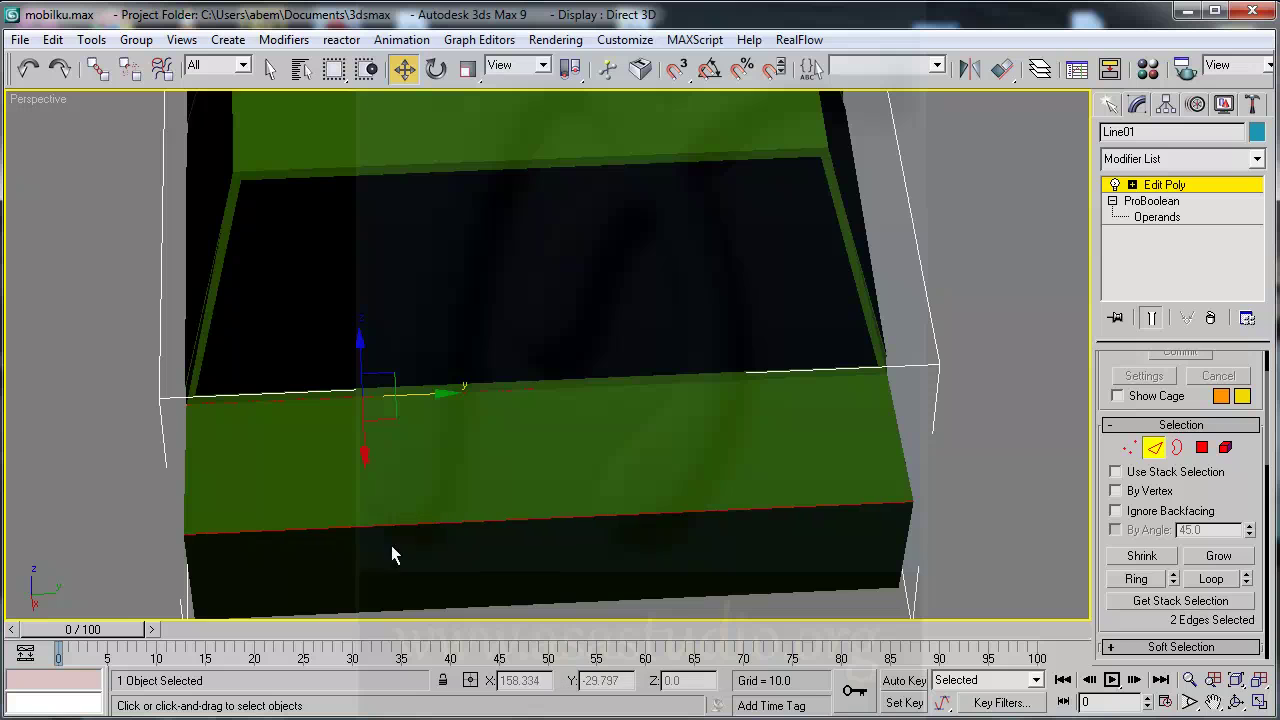
{"action": "left_click_drag", "start_coordinate": [1252, 496], "coordinate": [1240, 266]}
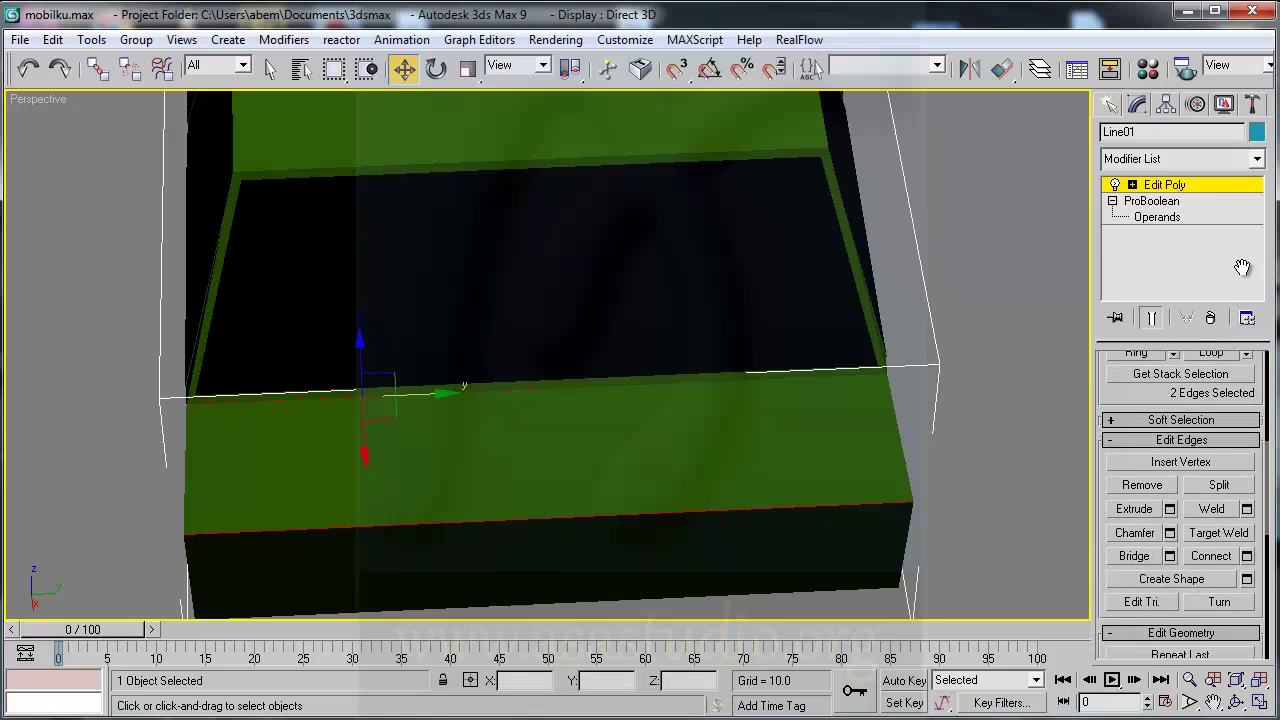
{"action": "left_click", "coordinate": [1246, 556]}
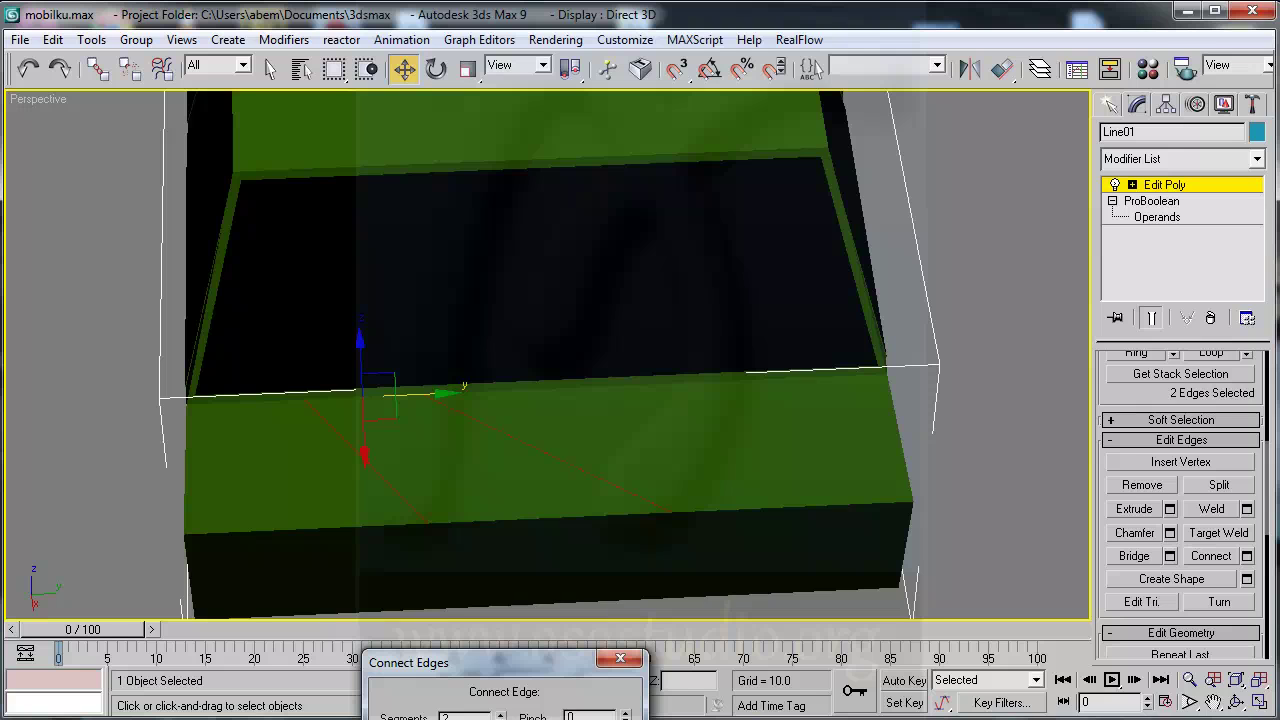
{"action": "left_click", "coordinate": [620, 658]}
{"action": "left_click", "coordinate": [1006, 431]}
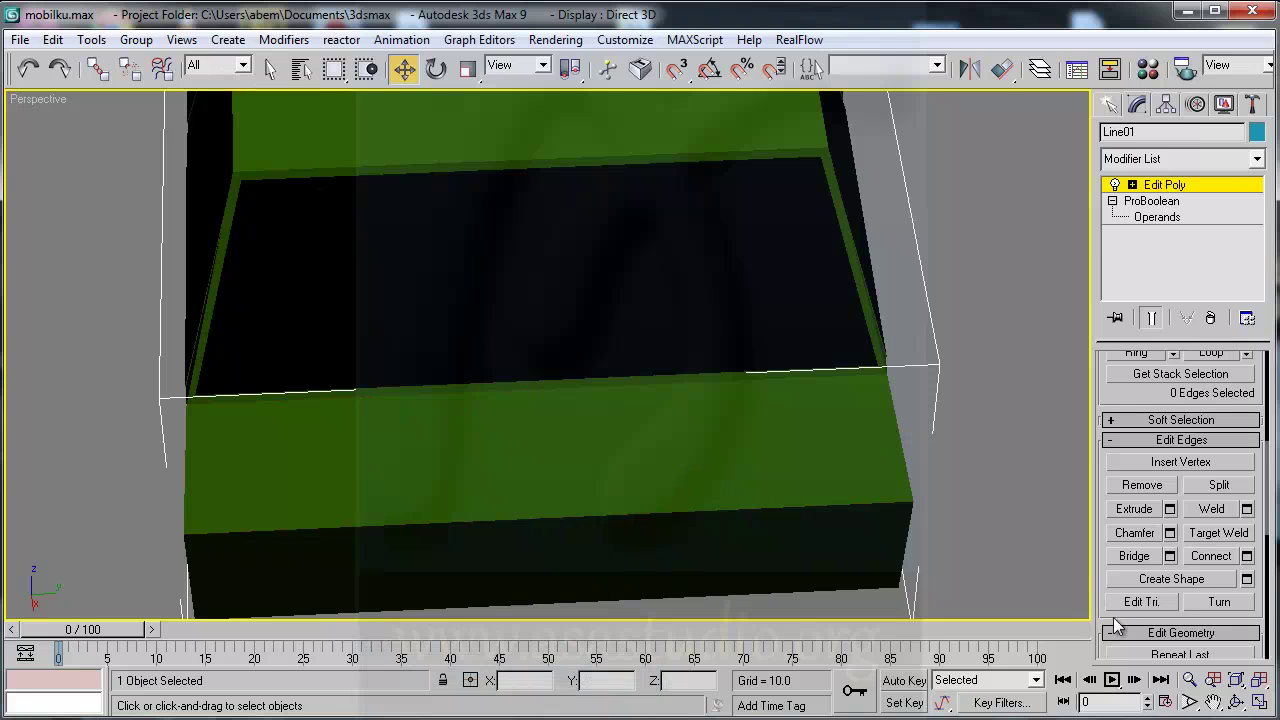
{"action": "left_click", "coordinate": [1259, 702]}
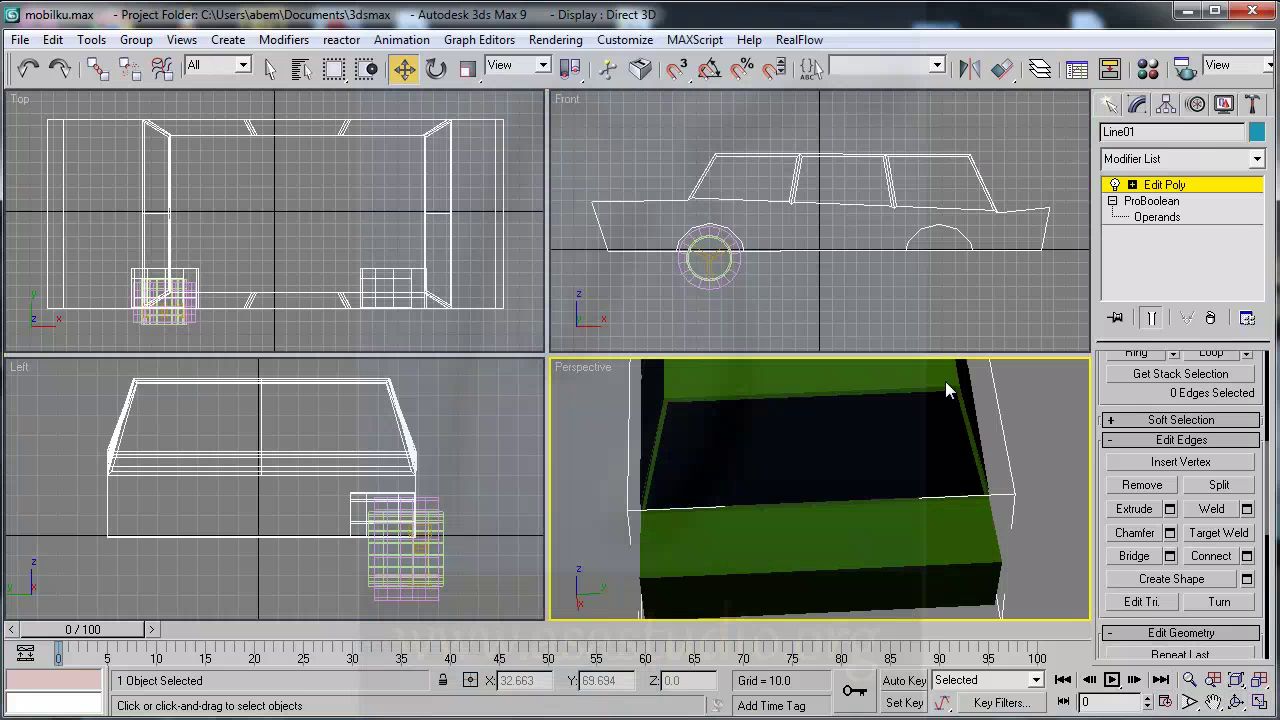
Step: In the zoomed-in Top view, join two vertical car-body edges with a new connecting edge
{"action": "middle_click", "coordinate": [278, 200]}
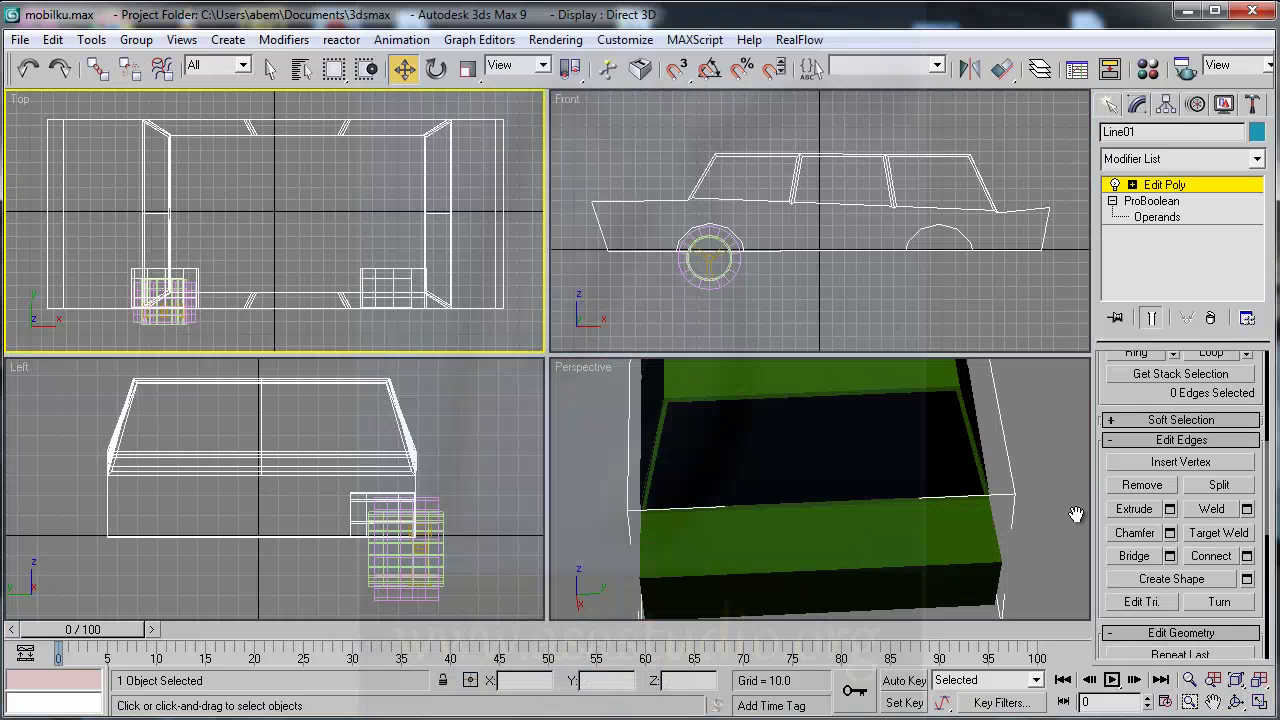
{"action": "left_click", "coordinate": [1259, 702]}
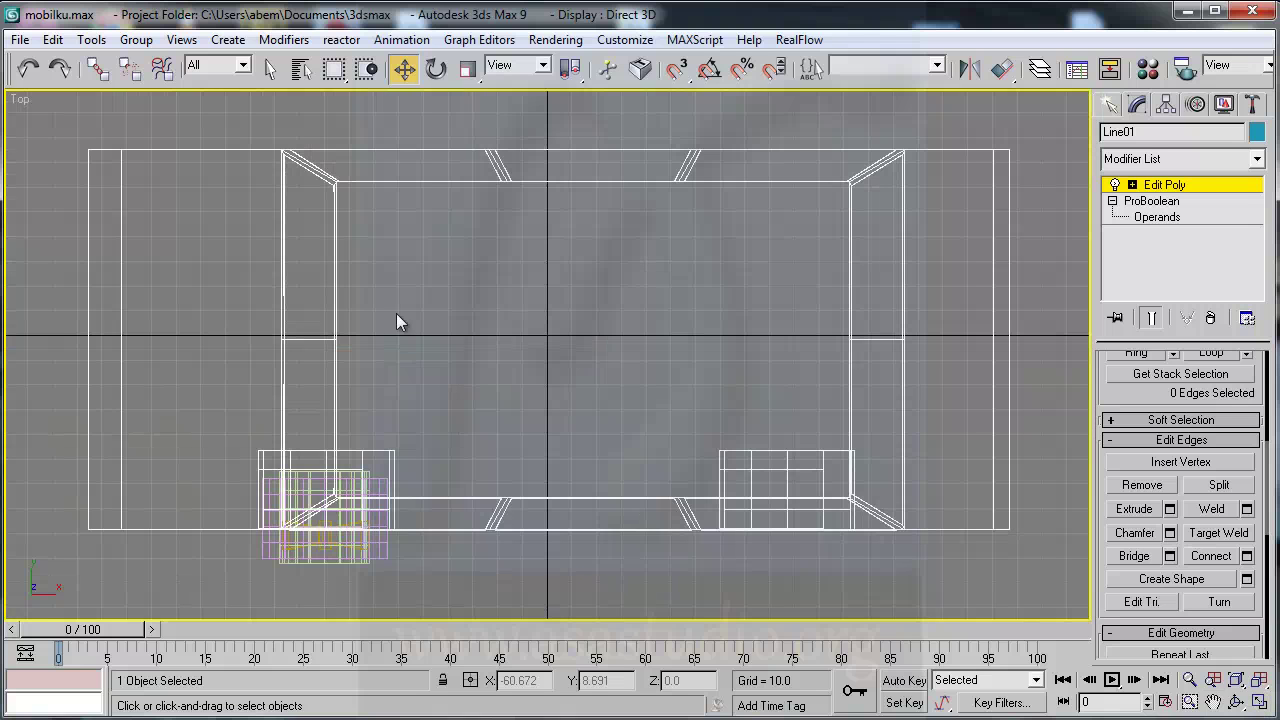
{"action": "left_click", "coordinate": [1189, 702]}
{"action": "left_click_drag", "start_coordinate": [883, 288], "coordinate": [1050, 418]}
{"action": "key", "text": "w"}
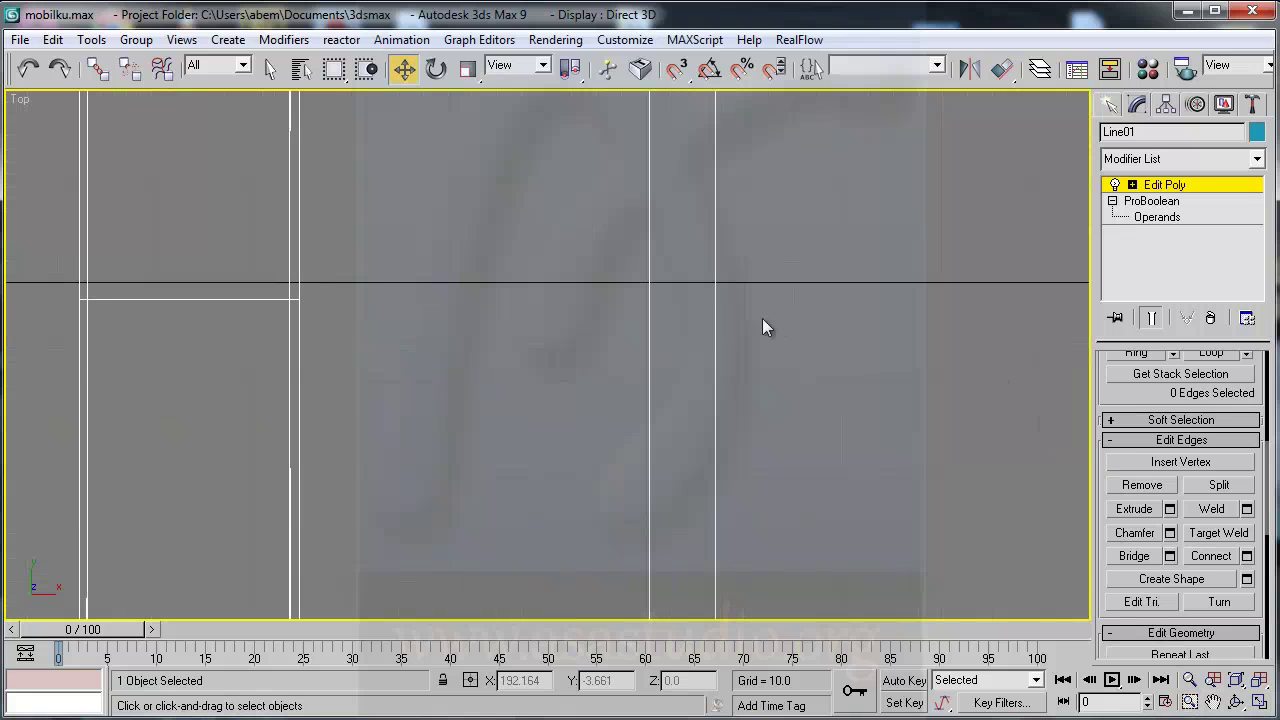
{"action": "left_click", "coordinate": [716, 324]}
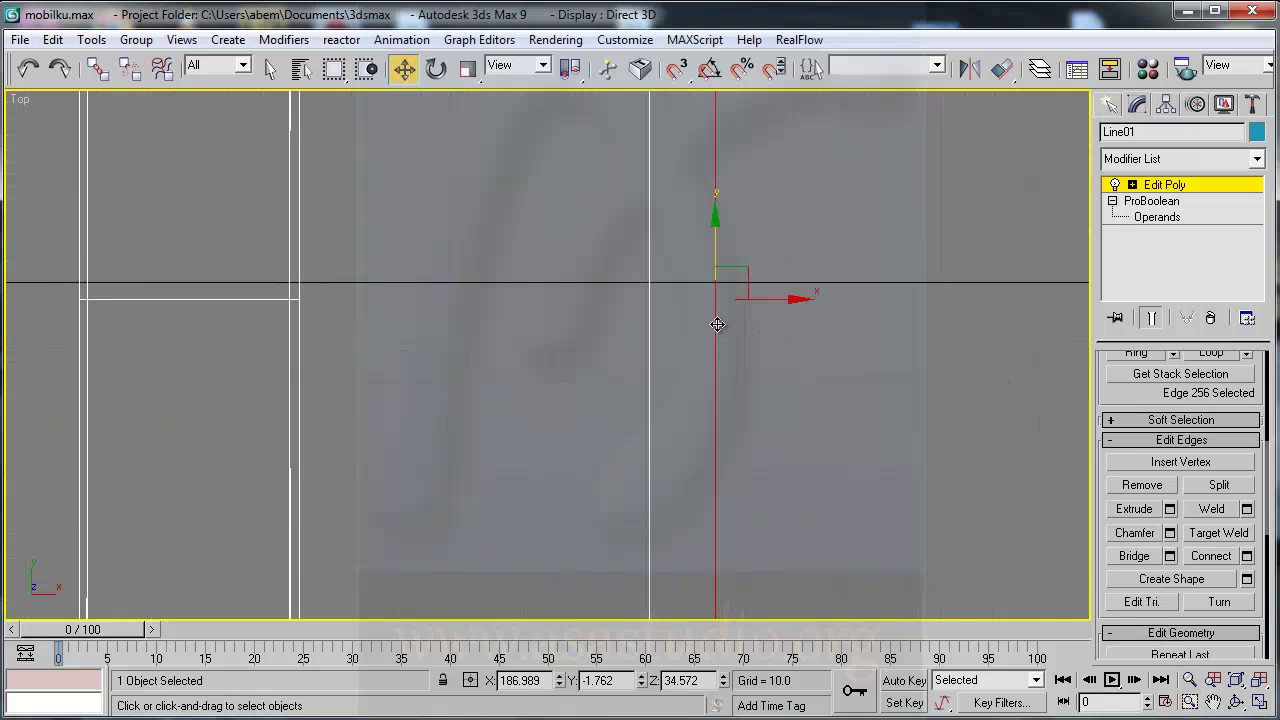
{"action": "left_click", "coordinate": [300, 338], "text": "ctrl"}
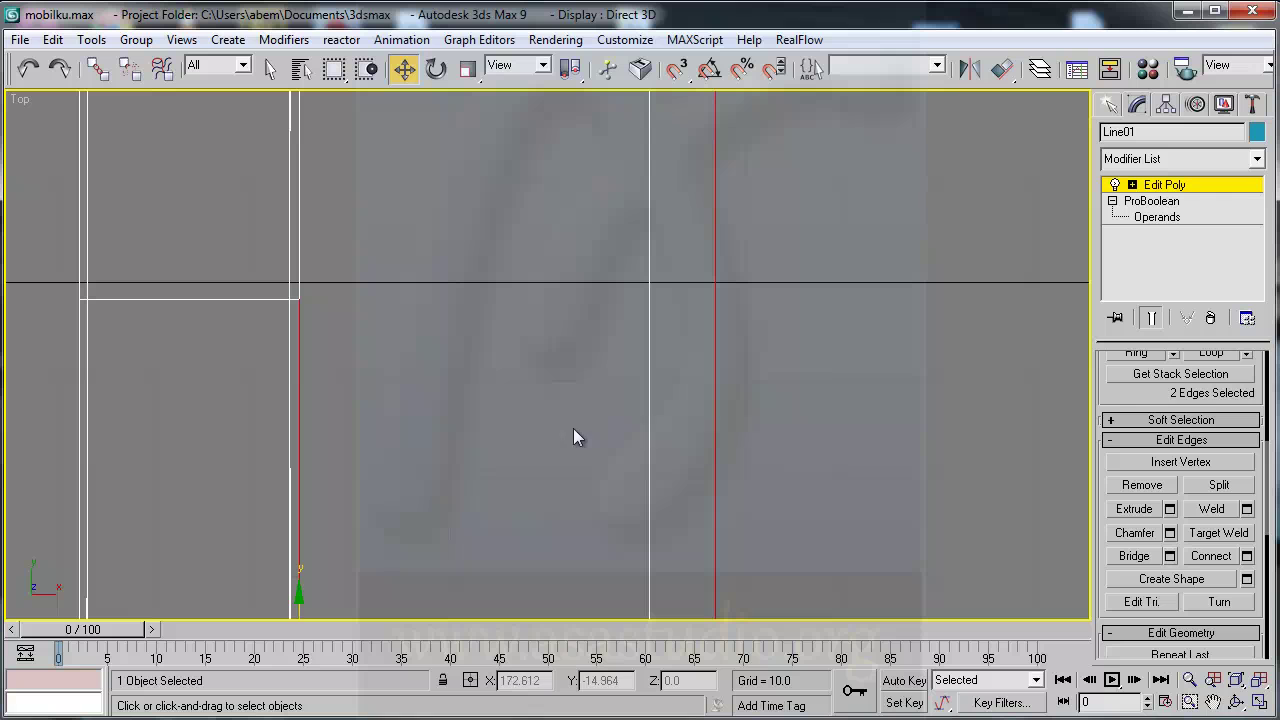
{"action": "left_click", "coordinate": [1247, 556]}
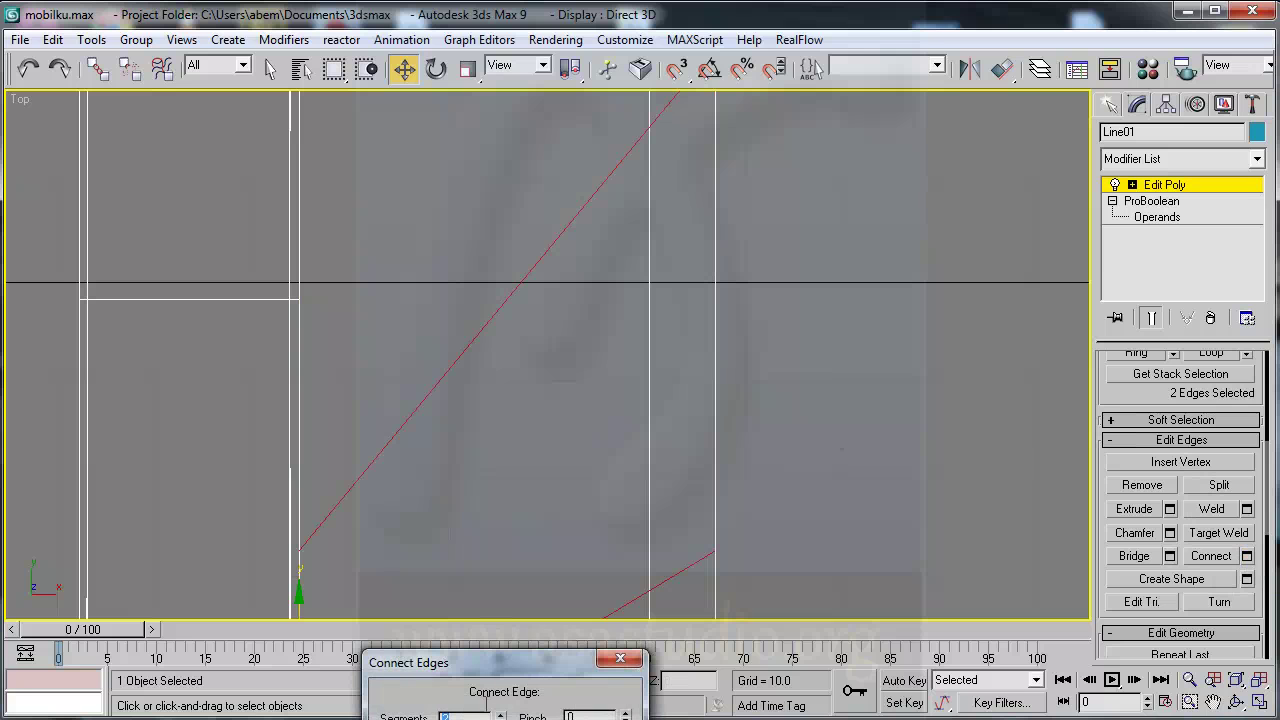
{"action": "key", "text": "Return"}
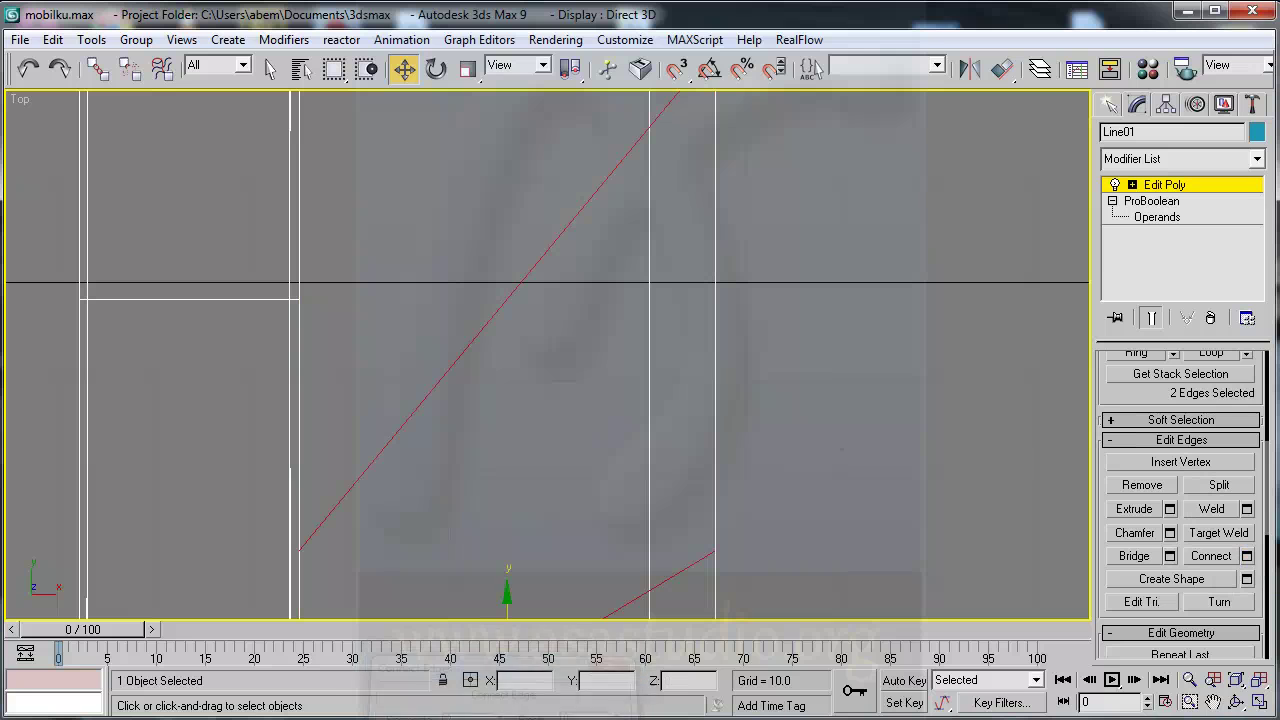
Step: At Vertex level, drag the new edge's top and bottom vertices straight down
{"action": "left_click", "coordinate": [1132, 185]}
{"action": "left_click", "coordinate": [1169, 201]}
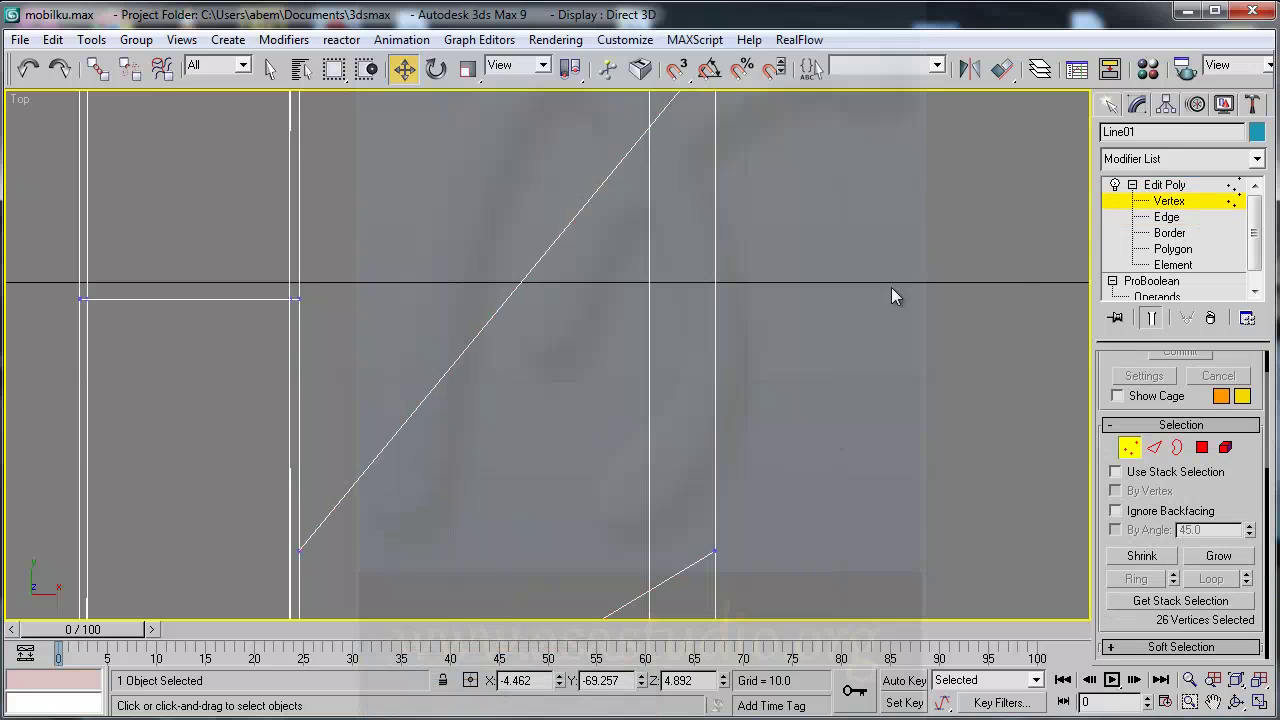
{"action": "left_click", "coordinate": [767, 344]}
{"action": "scroll", "coordinate": [767, 344], "scroll_direction": "down", "scroll_amount": 2}
{"action": "left_click_drag", "start_coordinate": [656, 121], "coordinate": [701, 158]}
{"action": "left_click_drag", "start_coordinate": [667, 97], "coordinate": [688, 448]}
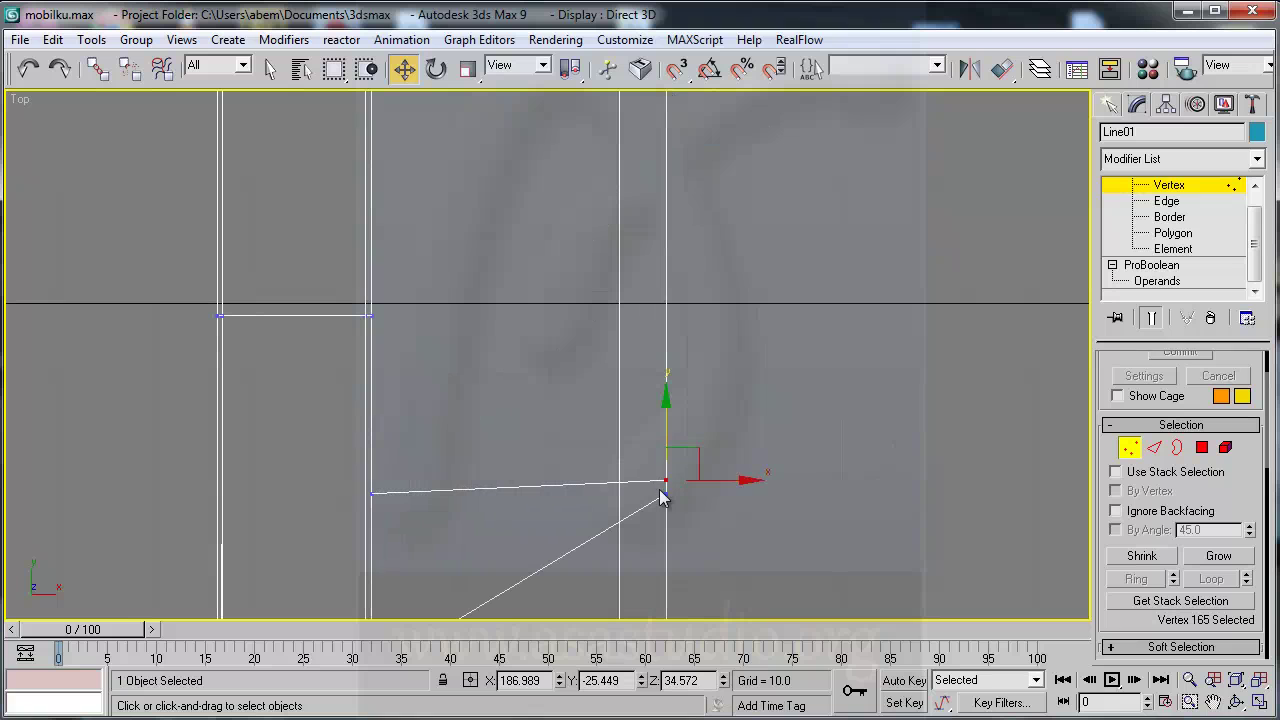
{"action": "left_click_drag", "start_coordinate": [652, 488], "coordinate": [707, 523]}
{"action": "left_click_drag", "start_coordinate": [666, 410], "coordinate": [674, 528]}
Step: Push the lower vertex further down and bring the upper vertex down level with the others
{"action": "left_click", "coordinate": [1215, 705]}
{"action": "mouse_move", "coordinate": [810, 528]}
{"action": "left_mouse_down"}
{"action": "mouse_move", "coordinate": [629, 352]}
{"action": "mouse_move", "coordinate": [620, 386]}
{"action": "mouse_move", "coordinate": [600, 354]}
{"action": "left_mouse_up"}
{"action": "right_click", "coordinate": [600, 354]}
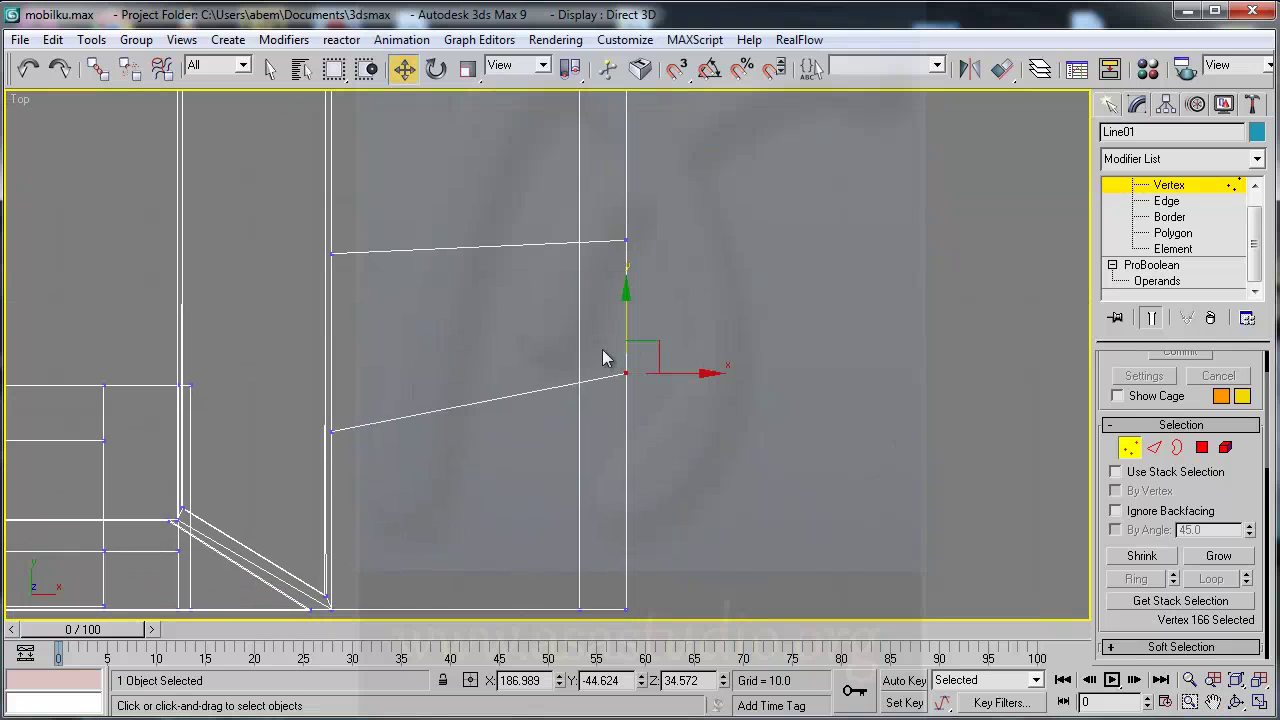
{"action": "left_click_drag", "start_coordinate": [627, 292], "coordinate": [635, 351]}
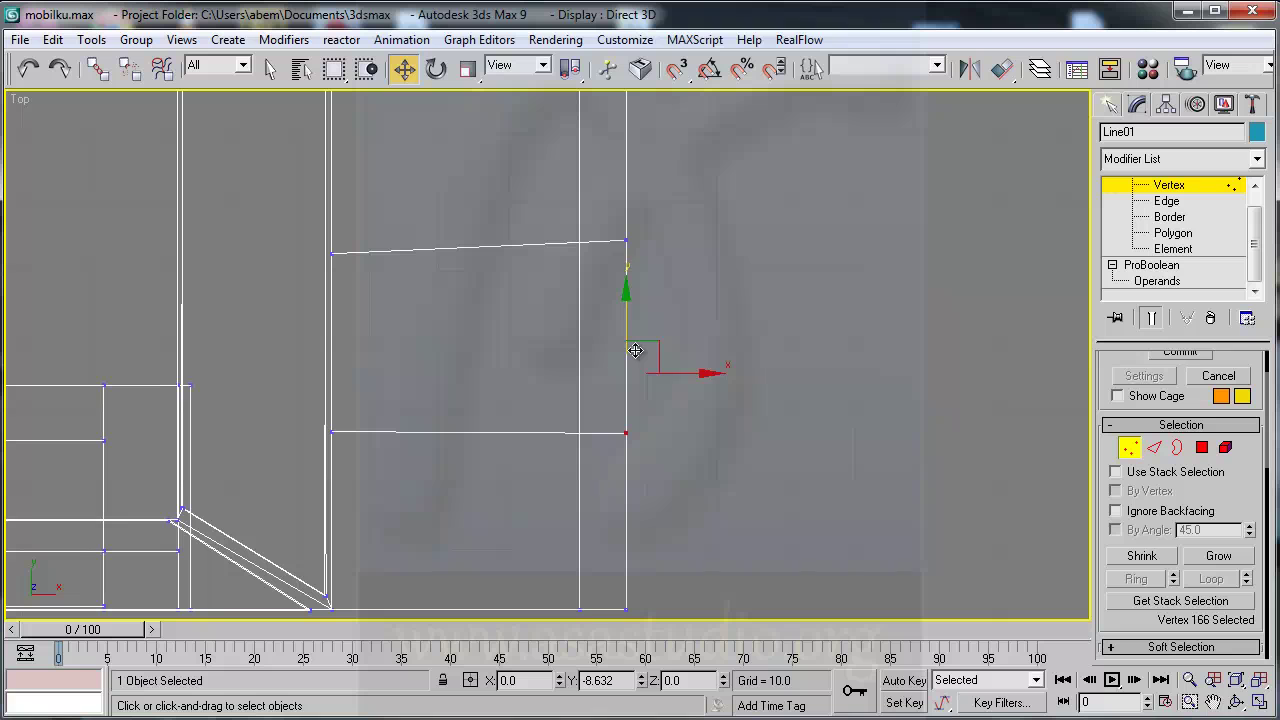
{"action": "left_click", "coordinate": [626, 240]}
{"action": "left_click_drag", "start_coordinate": [627, 165], "coordinate": [629, 179]}
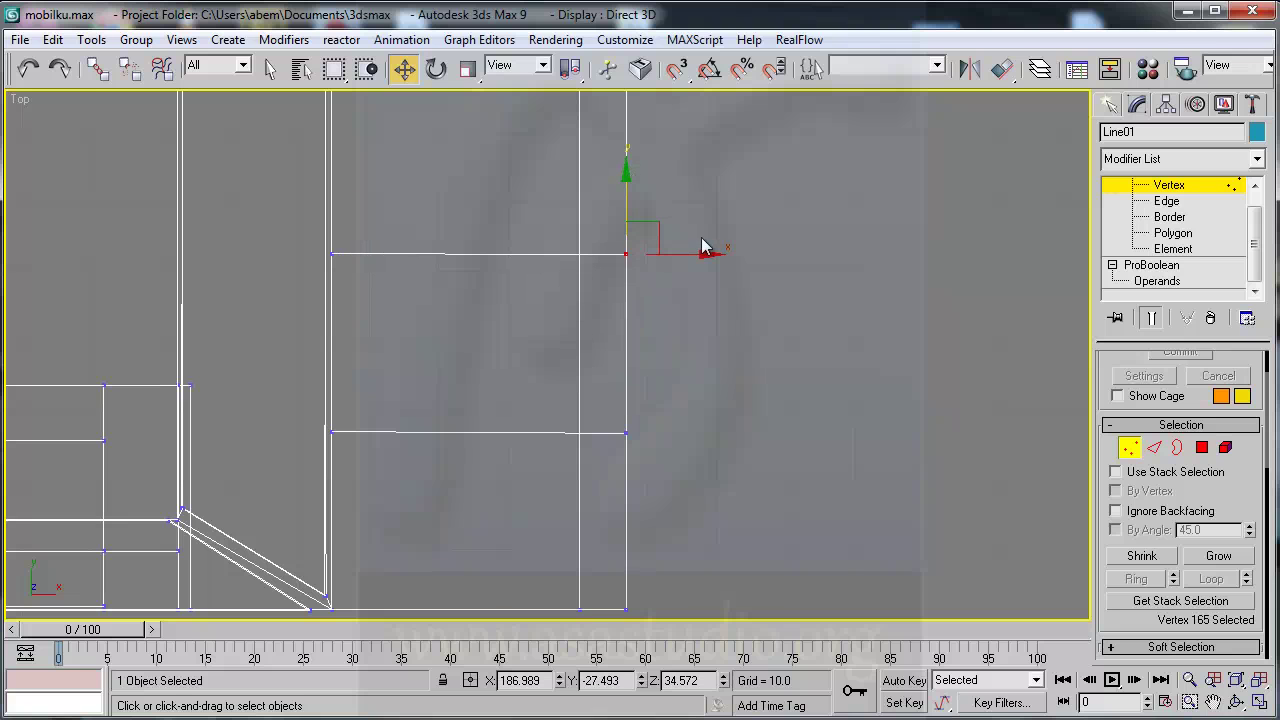
{"action": "left_click", "coordinate": [290, 270], "text": "ctrl"}
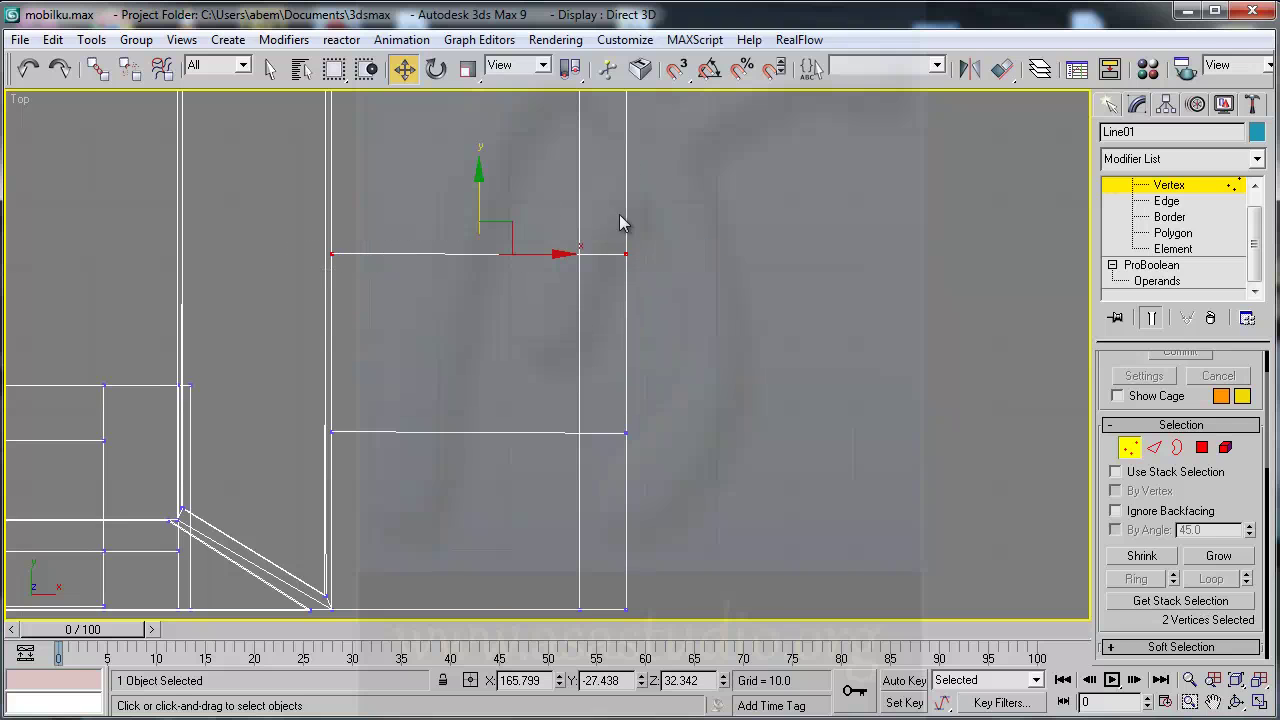
{"action": "left_click", "coordinate": [484, 190]}
Step: Lower the top edge's vertices, then move both horizontal edges down into a thin strip
{"action": "left_click_drag", "start_coordinate": [306, 246], "coordinate": [690, 328]}
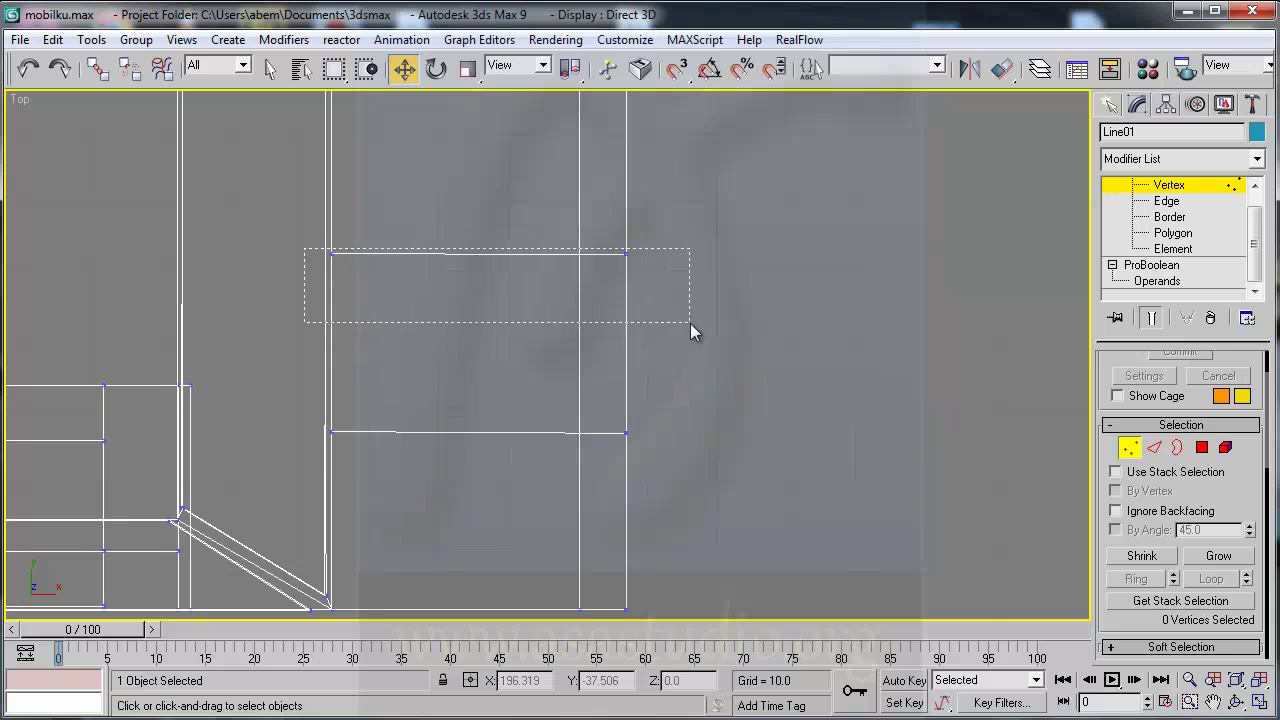
{"action": "left_click_drag", "start_coordinate": [480, 176], "coordinate": [487, 343]}
{"action": "left_click_drag", "start_coordinate": [307, 400], "coordinate": [643, 471]}
{"action": "left_click_drag", "start_coordinate": [481, 350], "coordinate": [492, 440]}
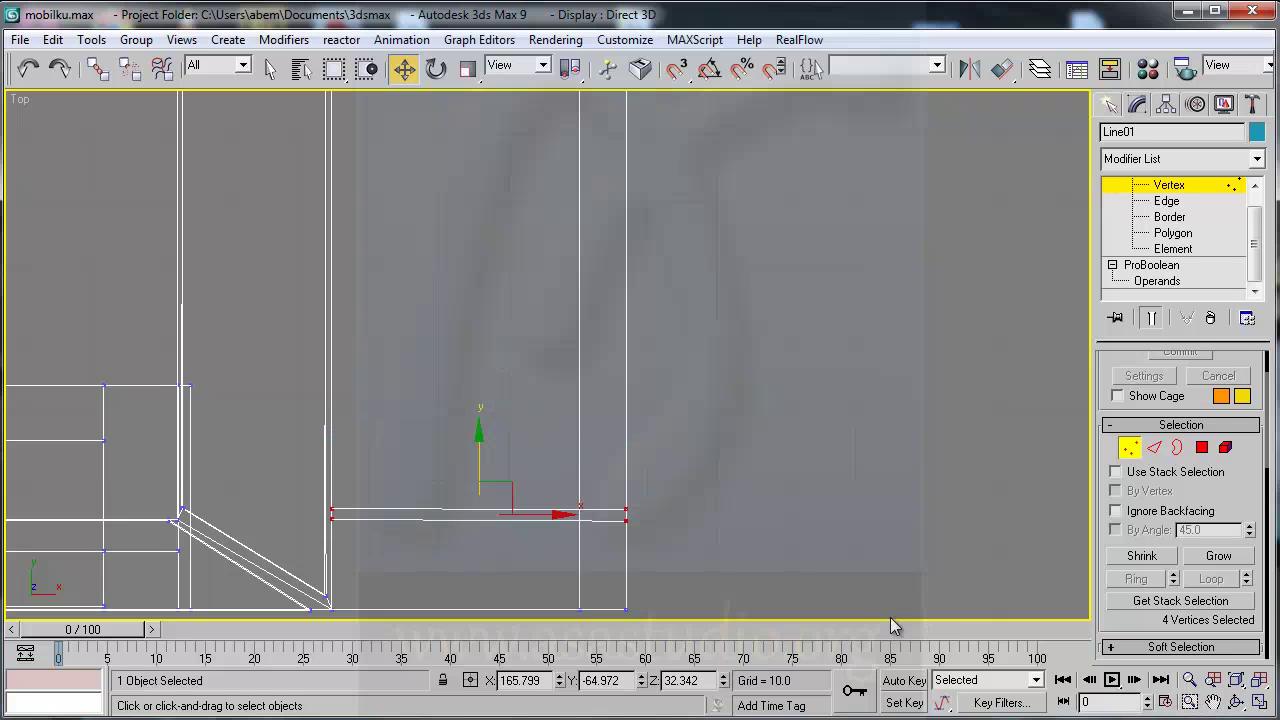
Step: Bevel the thin strip polygon outward with a height of 3.14
{"action": "left_click", "coordinate": [1201, 447]}
{"action": "left_click", "coordinate": [487, 515]}
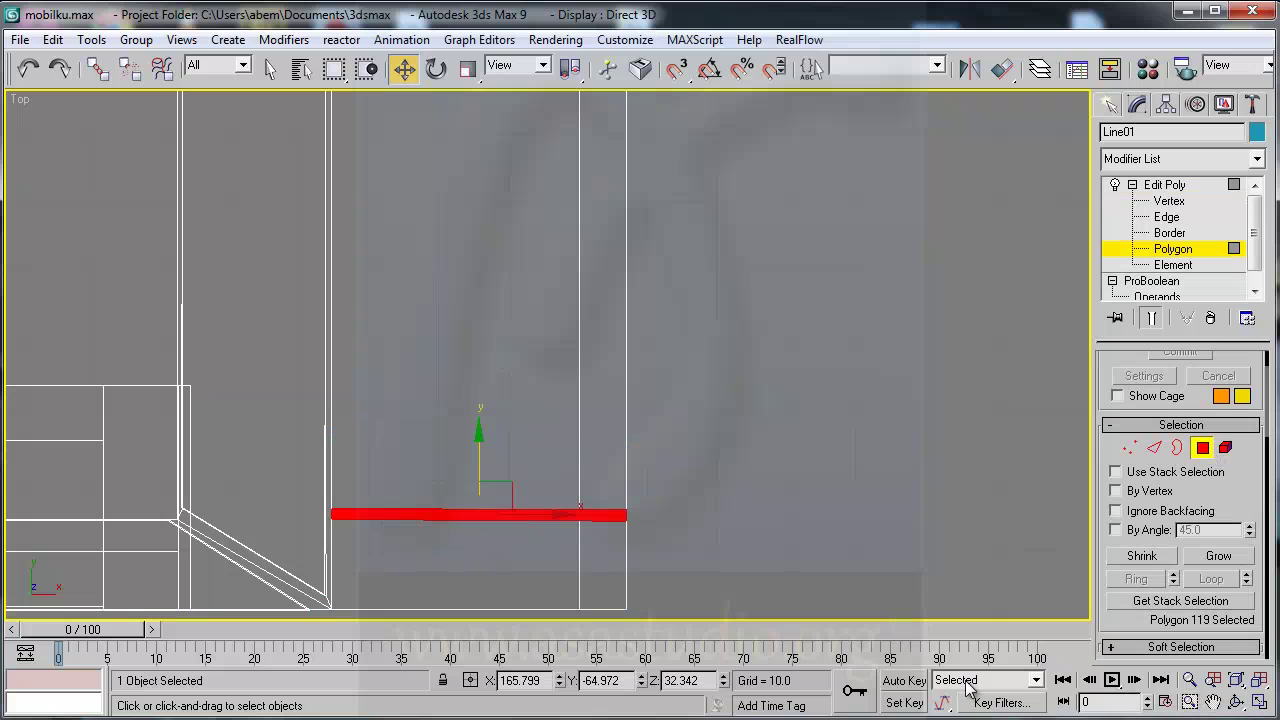
{"action": "left_click", "coordinate": [1258, 704]}
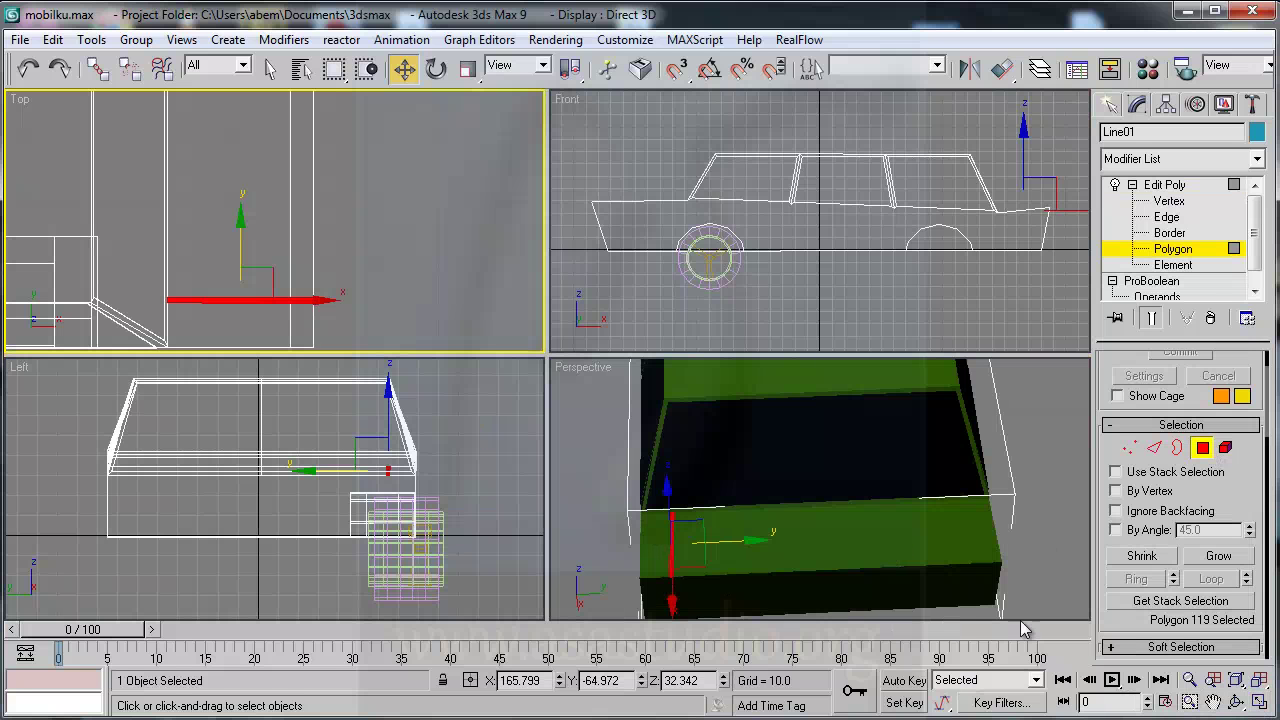
{"action": "left_click_drag", "start_coordinate": [1251, 495], "coordinate": [1250, 328]}
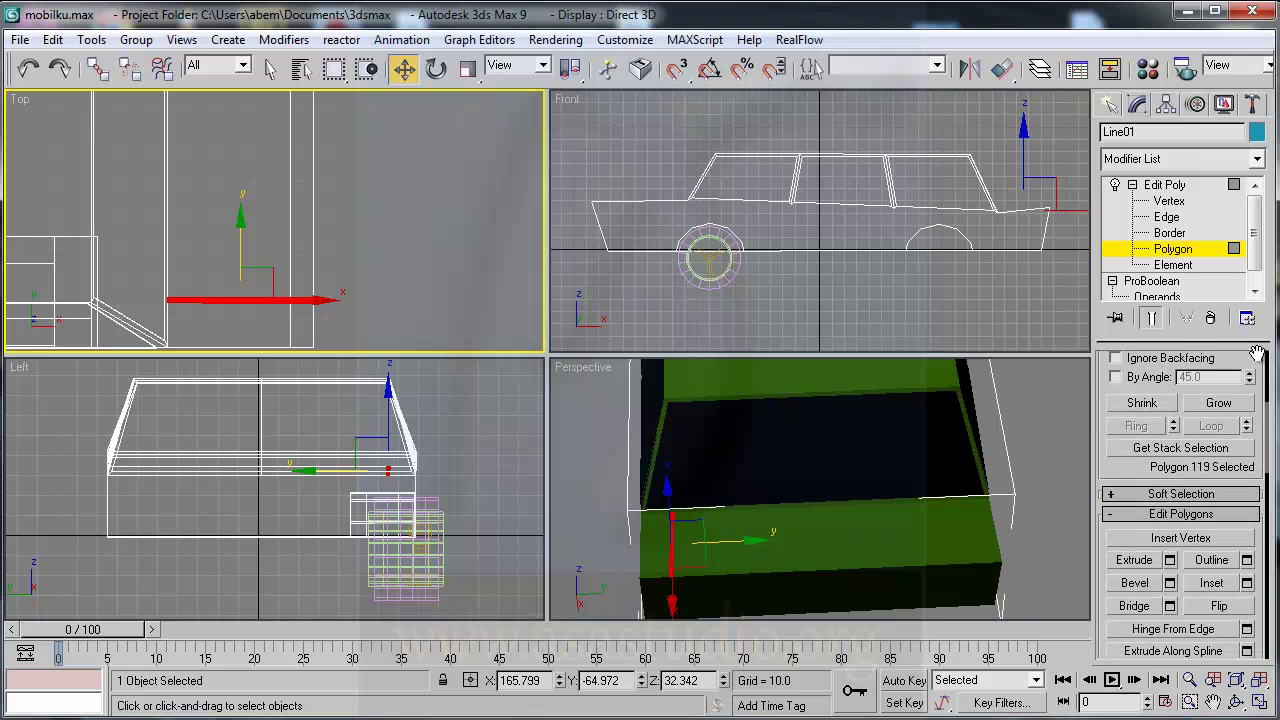
{"action": "left_click", "coordinate": [1170, 572]}
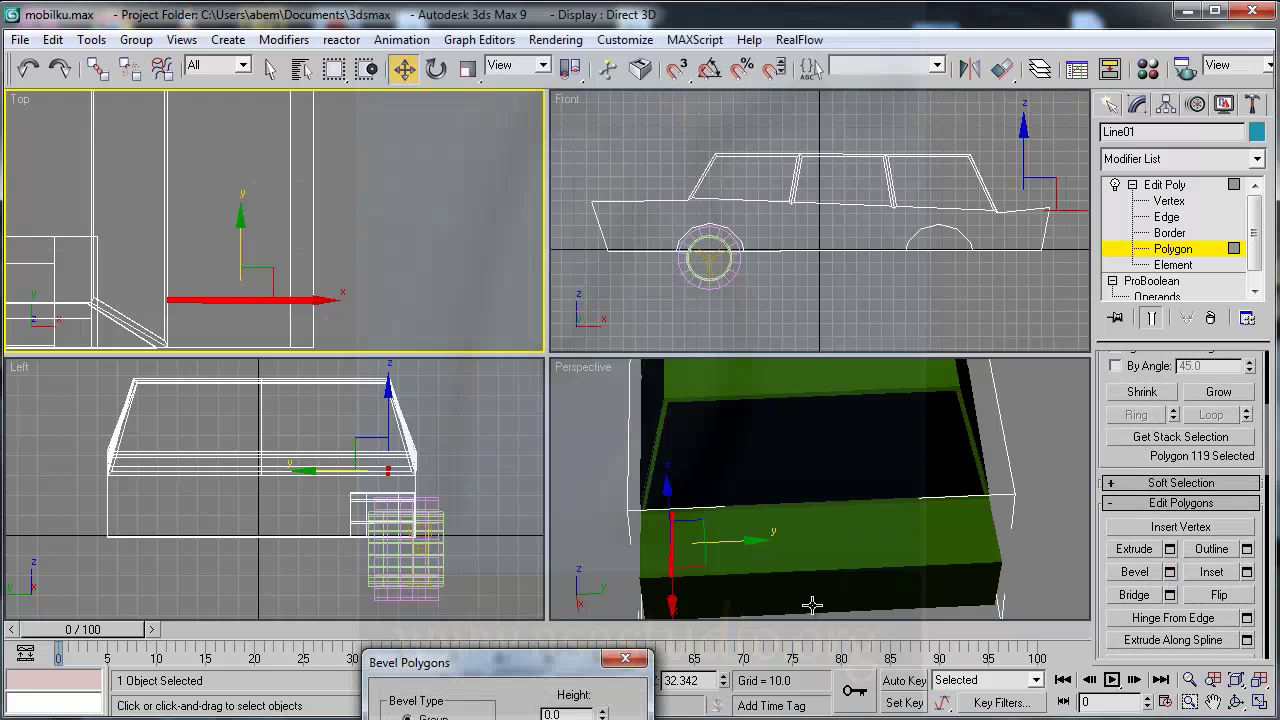
{"action": "left_click_drag", "start_coordinate": [603, 713], "coordinate": [607, 554]}
Step: Orbit the maximized Perspective view to check the beveled trim from underneath
{"action": "left_click", "coordinate": [971, 514]}
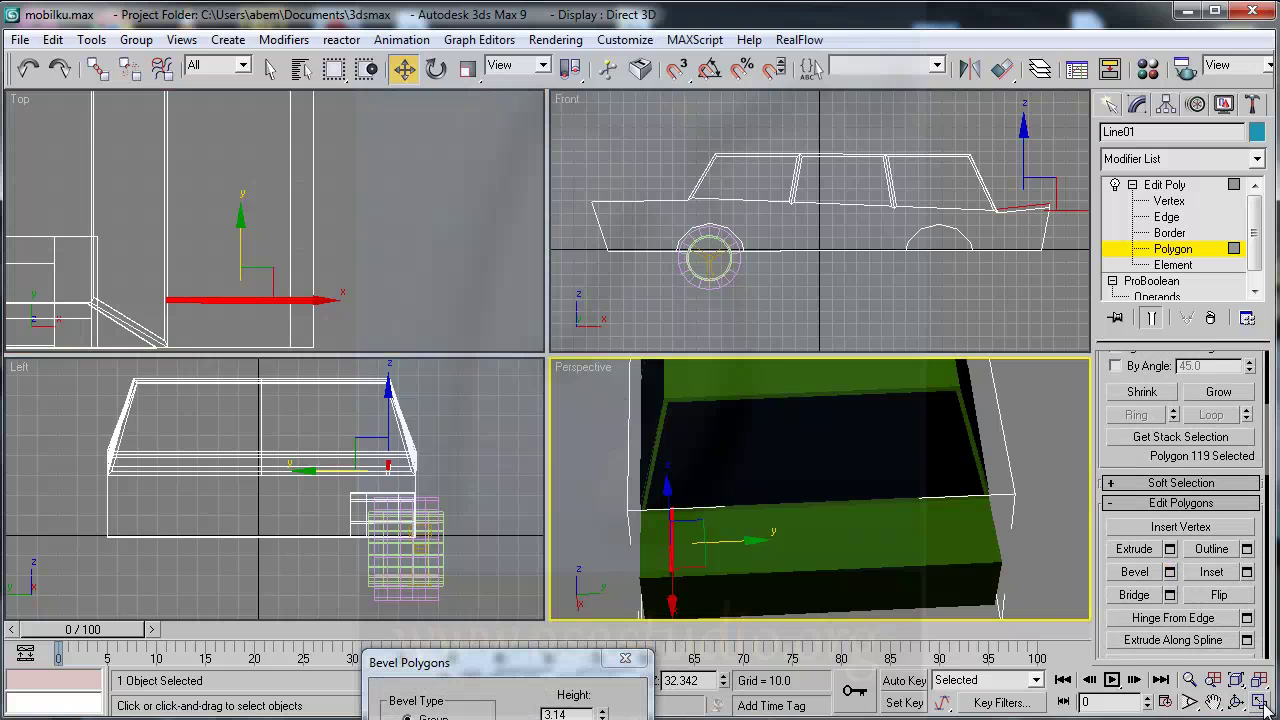
{"action": "left_click", "coordinate": [1259, 703]}
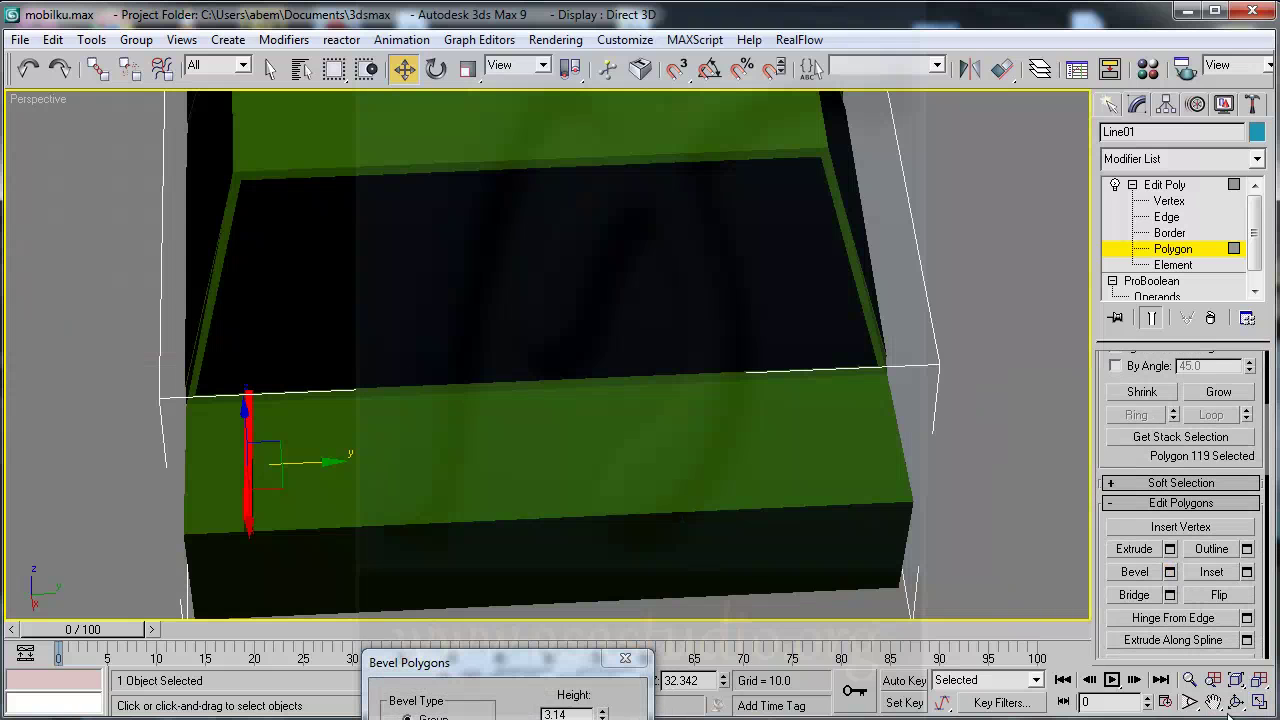
{"action": "left_click", "coordinate": [1237, 702]}
{"action": "mouse_move", "coordinate": [457, 400]}
{"action": "left_mouse_down"}
{"action": "mouse_move", "coordinate": [508, 343]}
{"action": "mouse_move", "coordinate": [591, 343]}
{"action": "mouse_move", "coordinate": [523, 366]}
{"action": "mouse_move", "coordinate": [610, 362]}
{"action": "mouse_move", "coordinate": [583, 349]}
{"action": "left_mouse_up"}
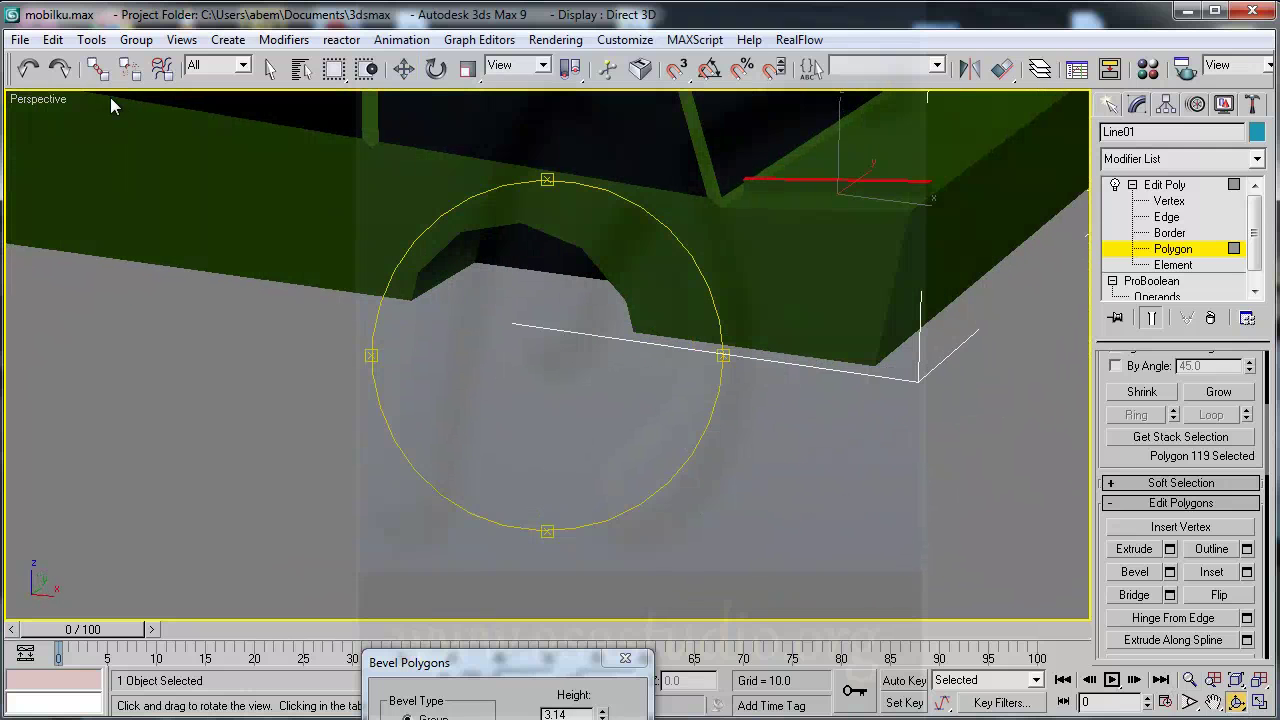
{"action": "left_click", "coordinate": [404, 68]}
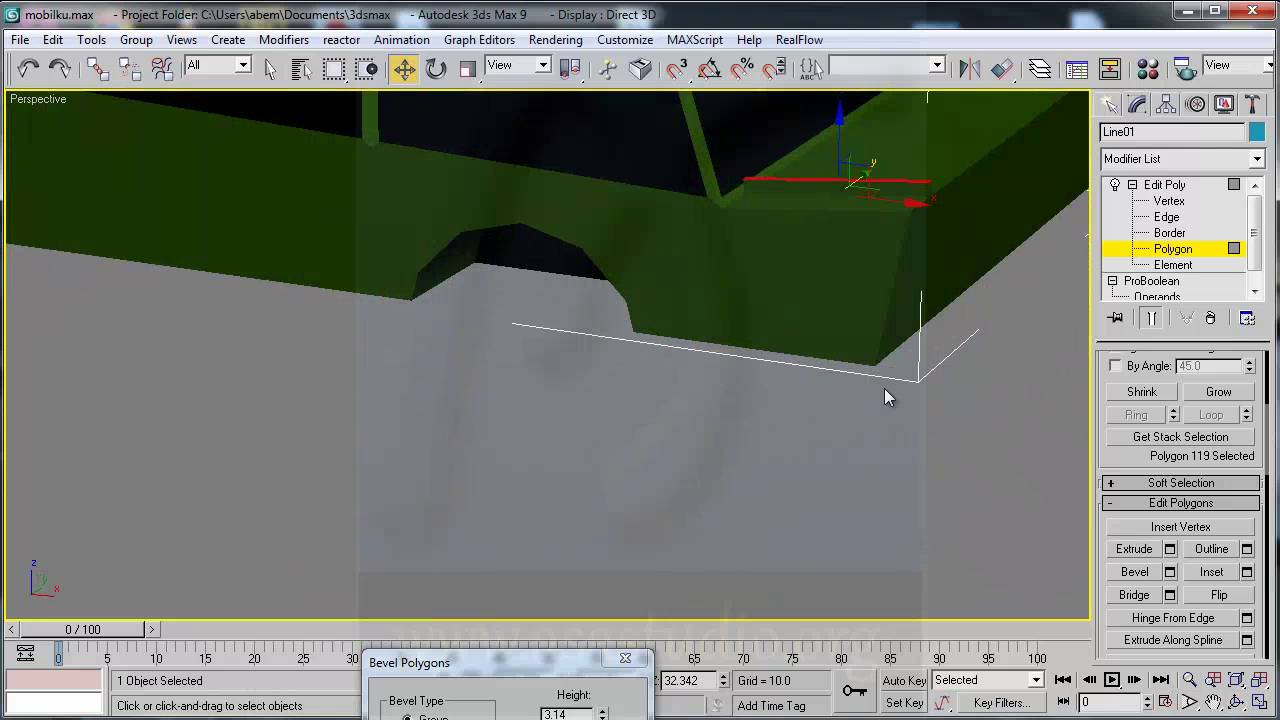
Step: Shift the beveled strip slightly right along X in the Top view and clear the selection
{"action": "left_click", "coordinate": [1259, 703]}
{"action": "left_click", "coordinate": [296, 285]}
{"action": "left_click_drag", "start_coordinate": [292, 296], "coordinate": [326, 301]}
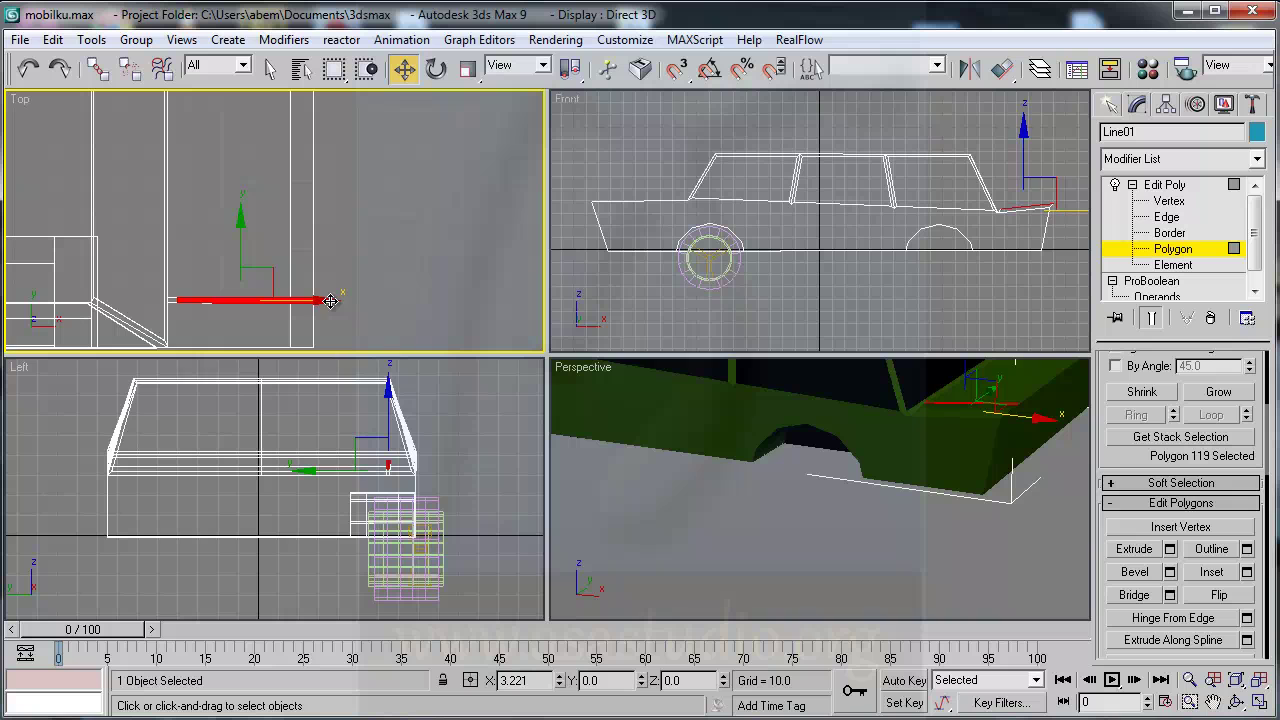
{"action": "left_click_drag", "start_coordinate": [330, 301], "coordinate": [345, 300]}
{"action": "left_click", "coordinate": [971, 460]}
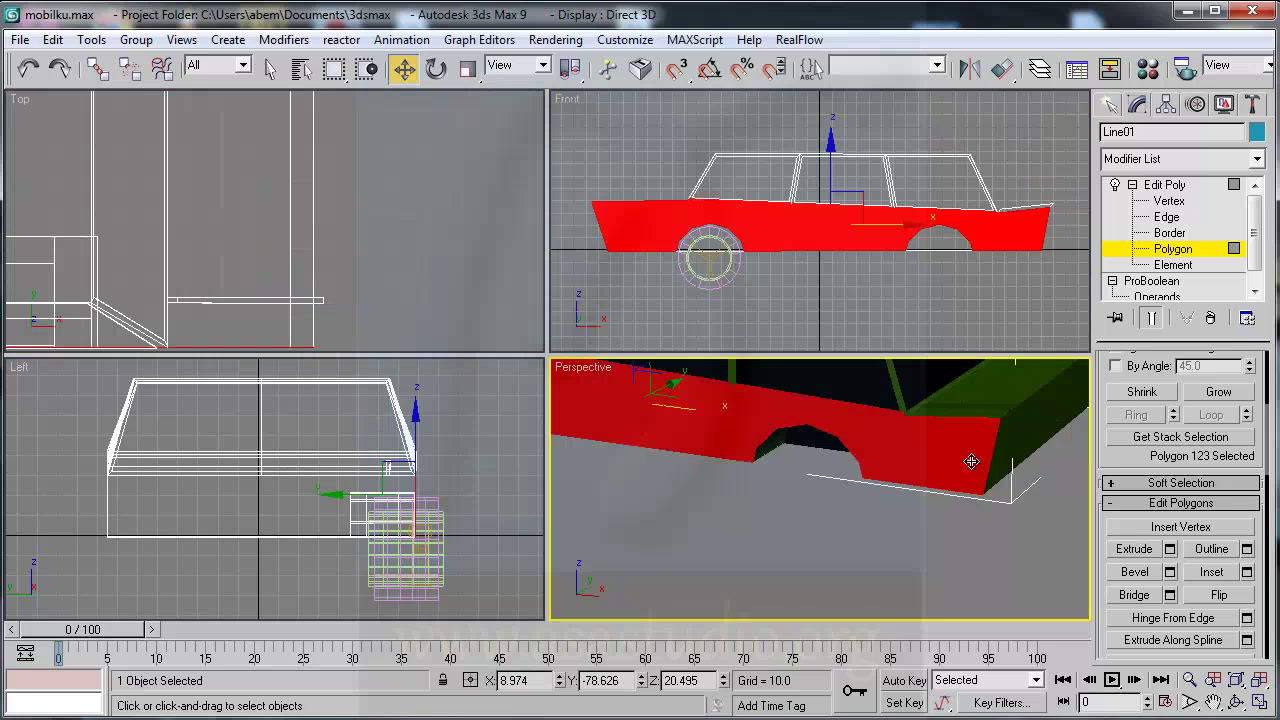
{"action": "left_click", "coordinate": [956, 563]}
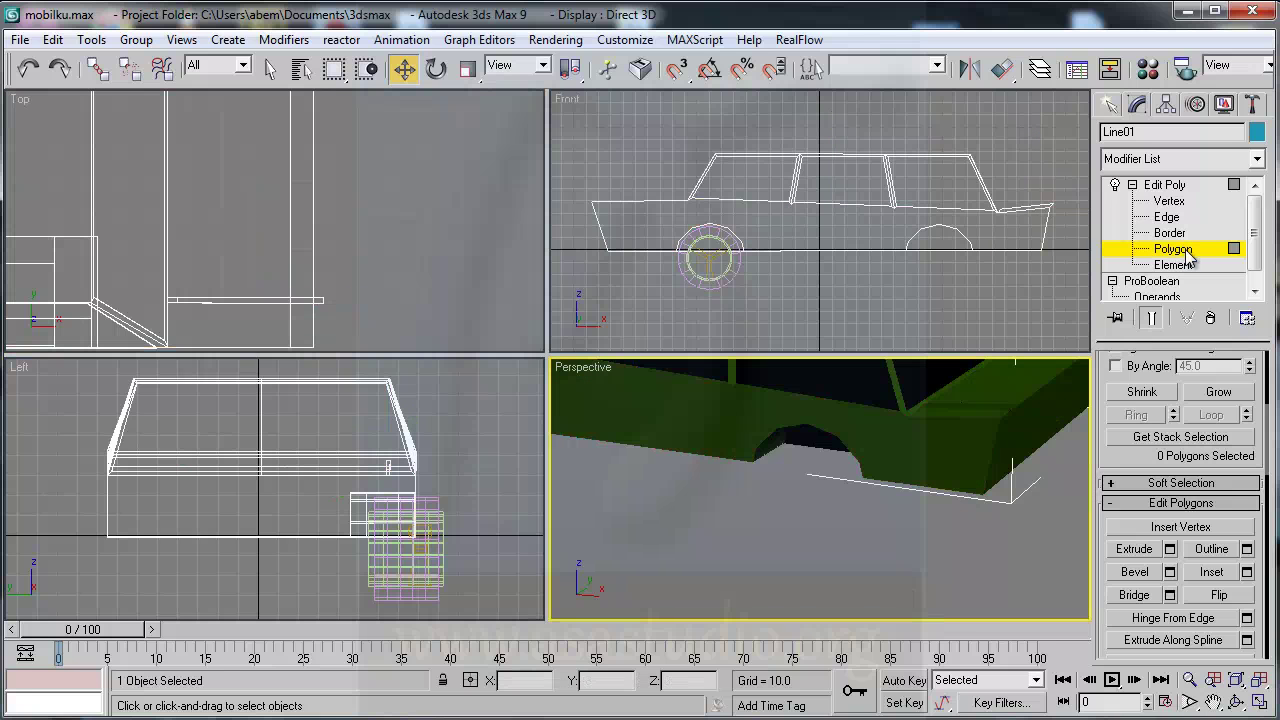
Step: Exit Polygon level, orbit around the car's corner, clear the polygon selection, and show the Create panel
{"action": "left_click", "coordinate": [1176, 249]}
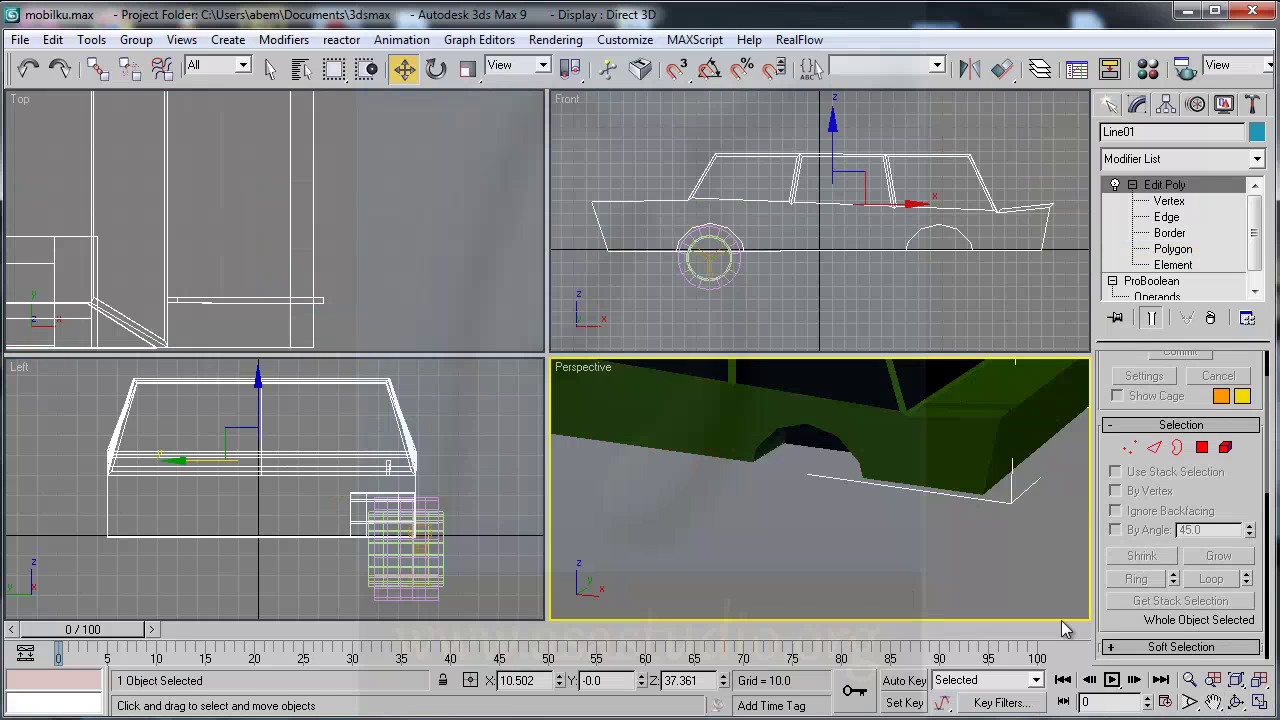
{"action": "left_click", "coordinate": [1237, 704]}
{"action": "mouse_move", "coordinate": [851, 471]}
{"action": "left_mouse_down"}
{"action": "mouse_move", "coordinate": [782, 528]}
{"action": "mouse_move", "coordinate": [731, 454]}
{"action": "mouse_move", "coordinate": [820, 474]}
{"action": "mouse_move", "coordinate": [849, 457]}
{"action": "mouse_move", "coordinate": [717, 457]}
{"action": "left_mouse_up"}
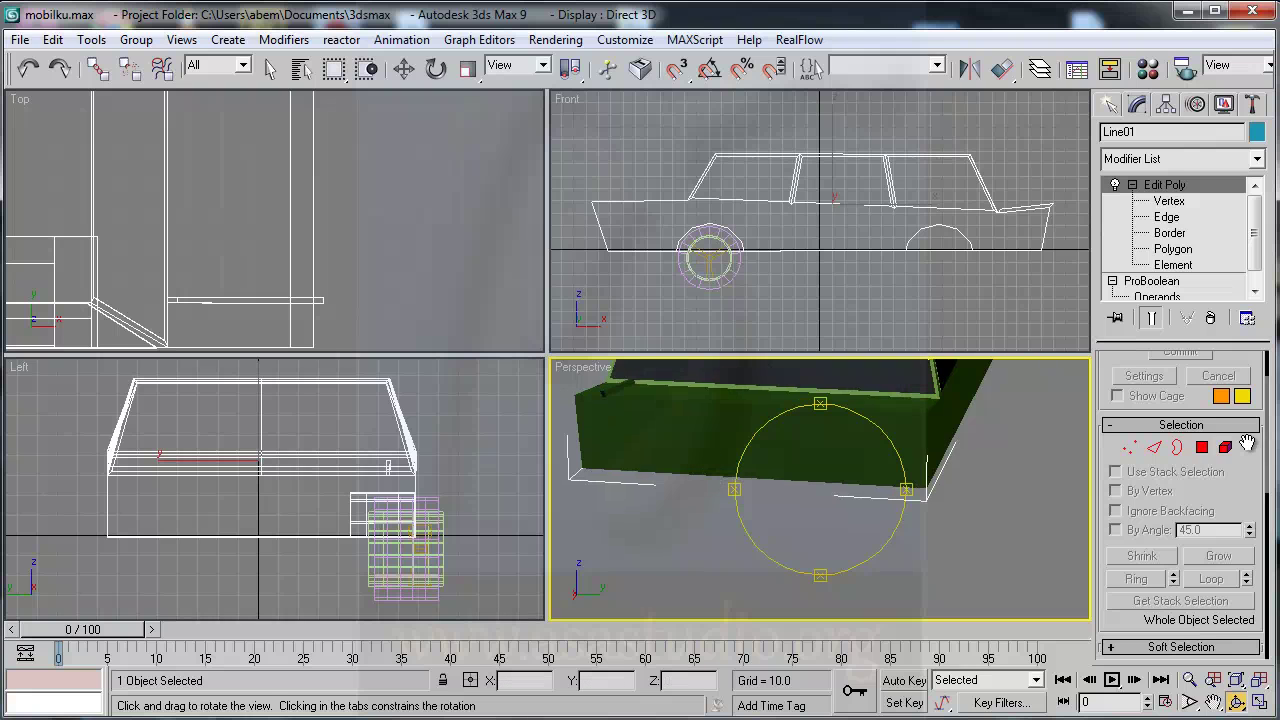
{"action": "left_click", "coordinate": [1202, 447]}
{"action": "left_click", "coordinate": [805, 463]}
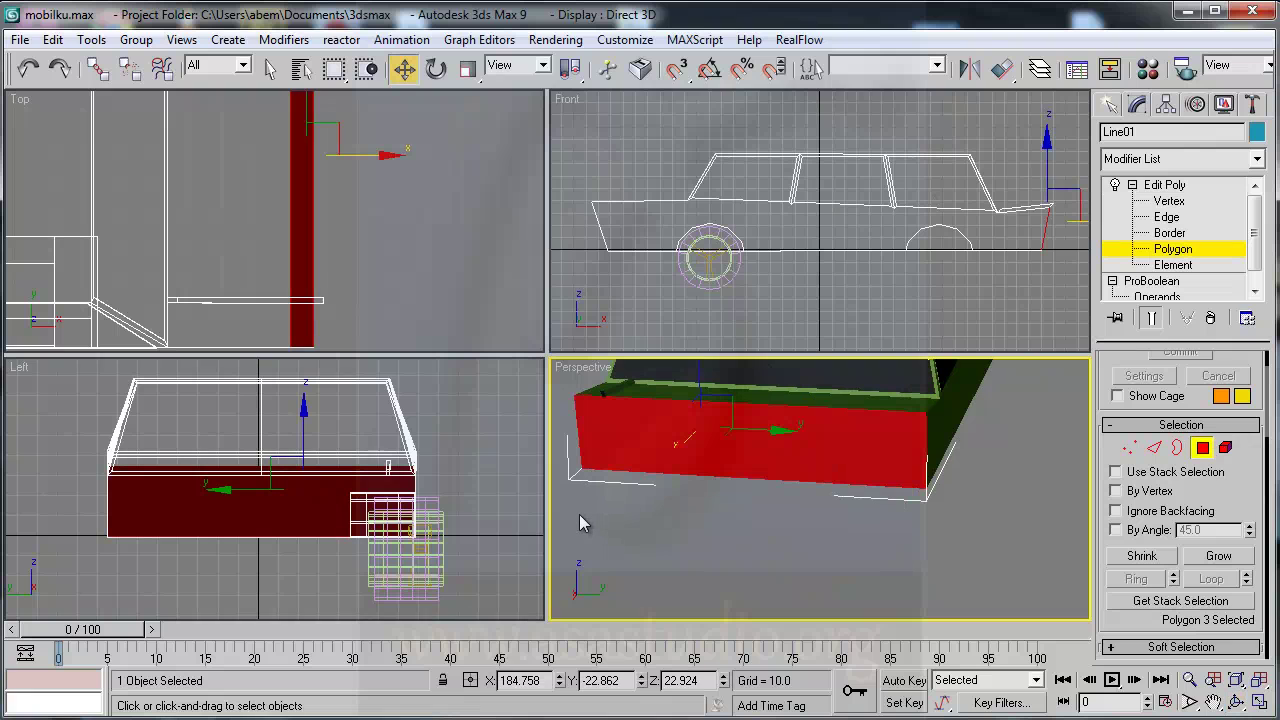
{"action": "left_click", "coordinate": [622, 504]}
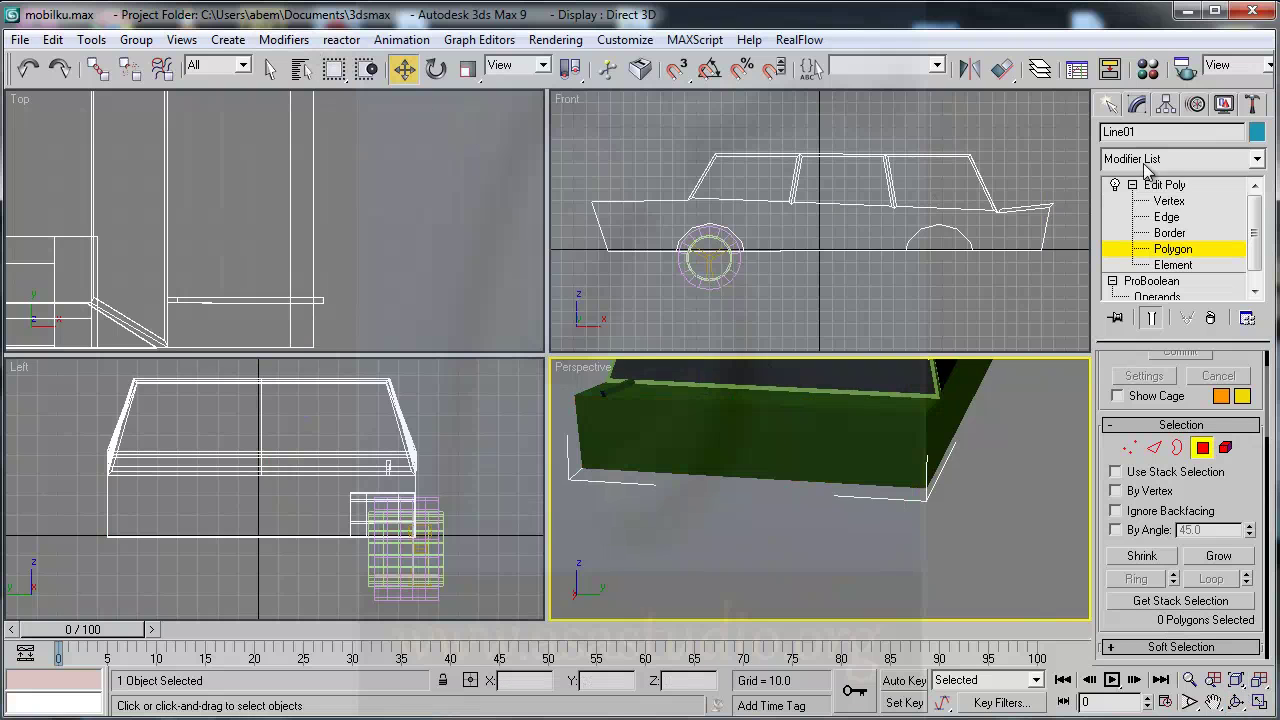
{"action": "left_click", "coordinate": [1108, 104]}
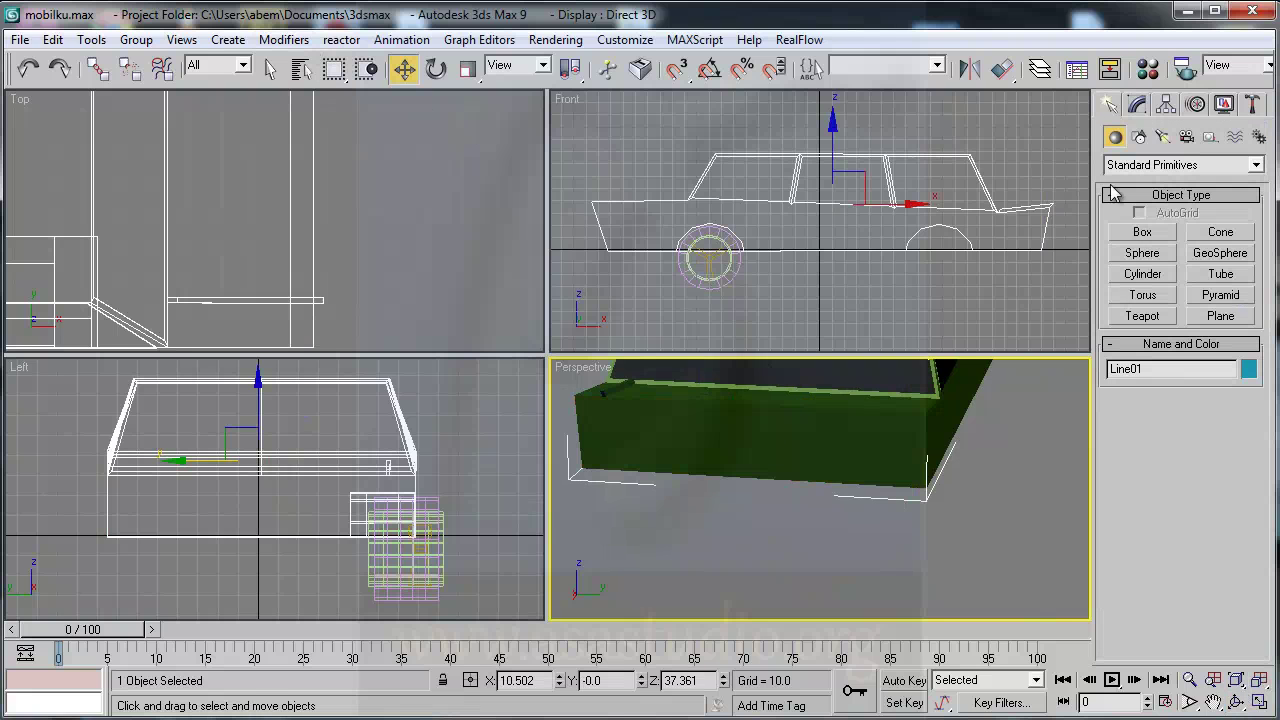
Step: Create a 5.988 × 32.435 × -6.487 Box01 in the Left view and move it along X to the car's end
{"action": "left_click", "coordinate": [1143, 232]}
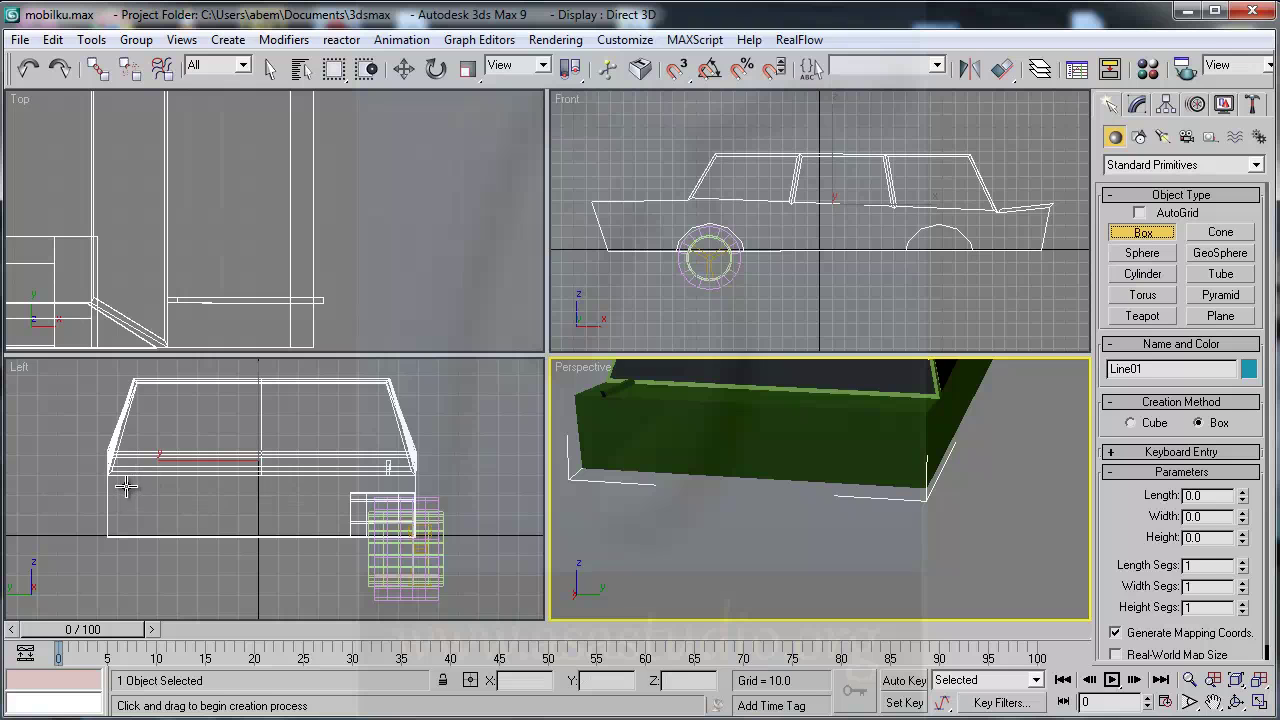
{"action": "left_click_drag", "start_coordinate": [344, 484], "coordinate": [408, 491]}
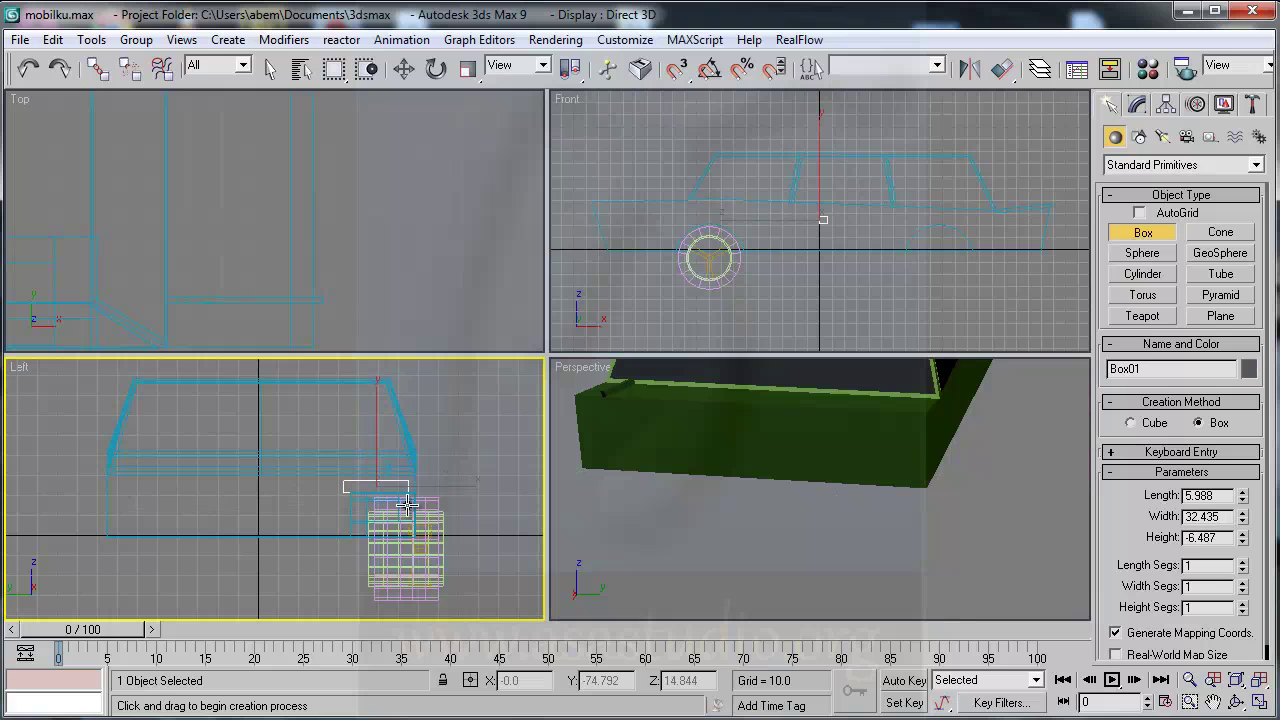
{"action": "left_click", "coordinate": [406, 503]}
{"action": "right_click", "coordinate": [866, 232]}
{"action": "key", "text": "w"}
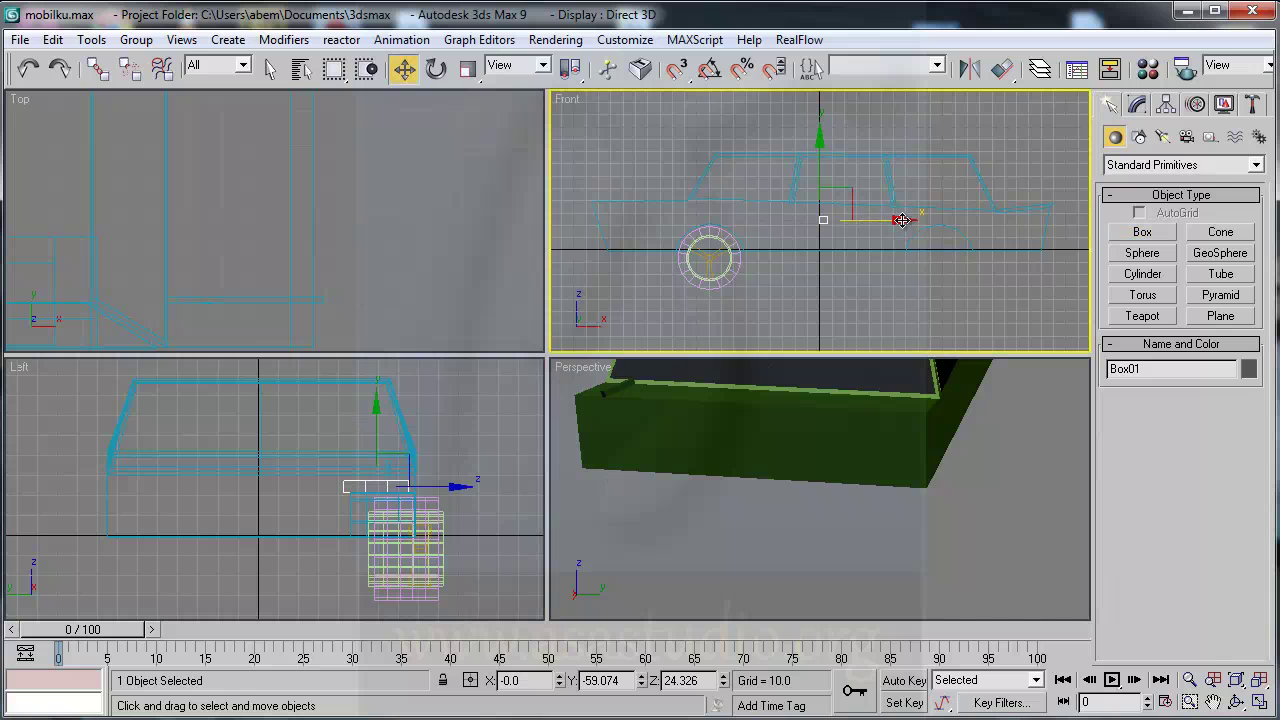
{"action": "left_click_drag", "start_coordinate": [902, 220], "coordinate": [1127, 227]}
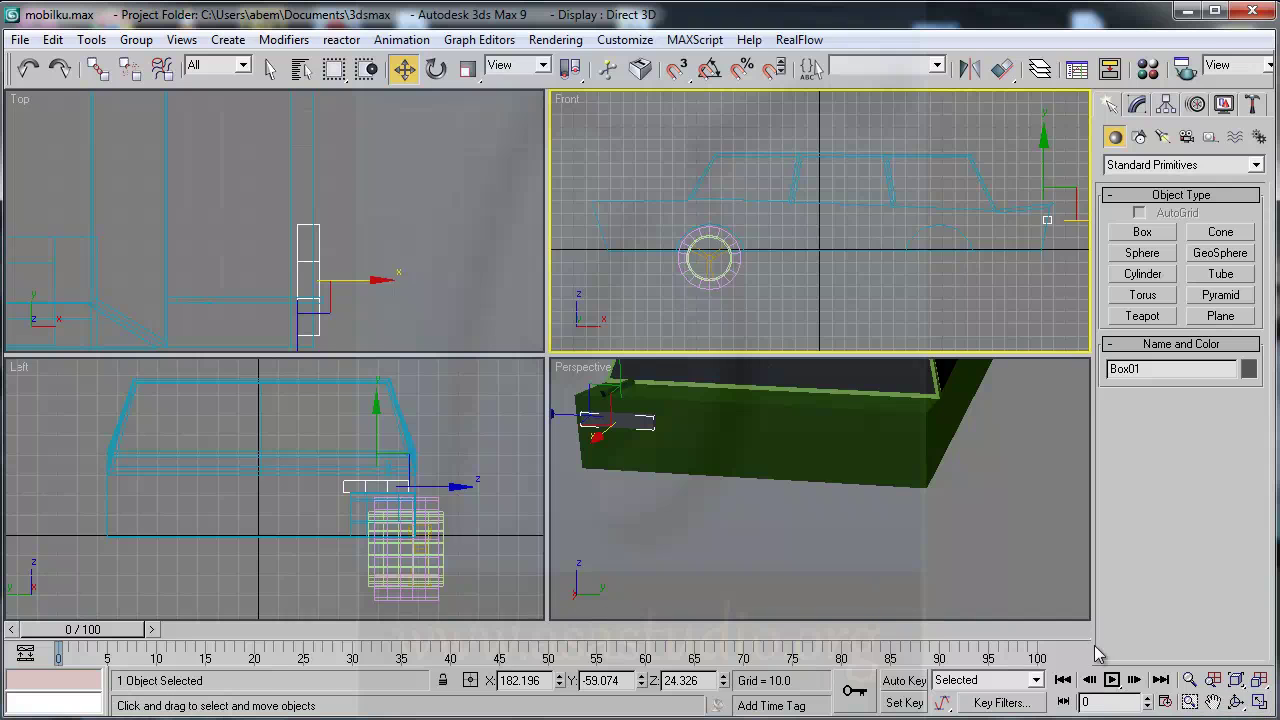
Step: Apply an Edit Poly modifier to Box01 and switch to Vertex sub-object level
{"action": "left_click", "coordinate": [1138, 105]}
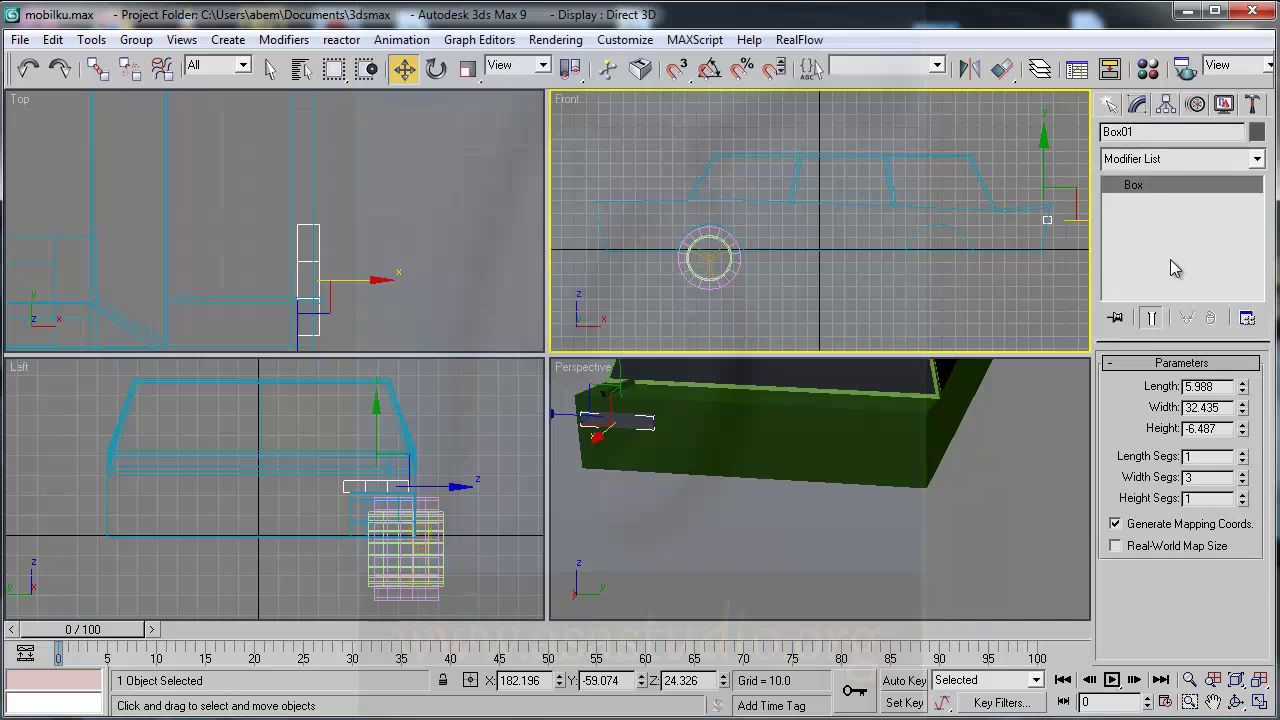
{"action": "left_click", "coordinate": [1144, 157]}
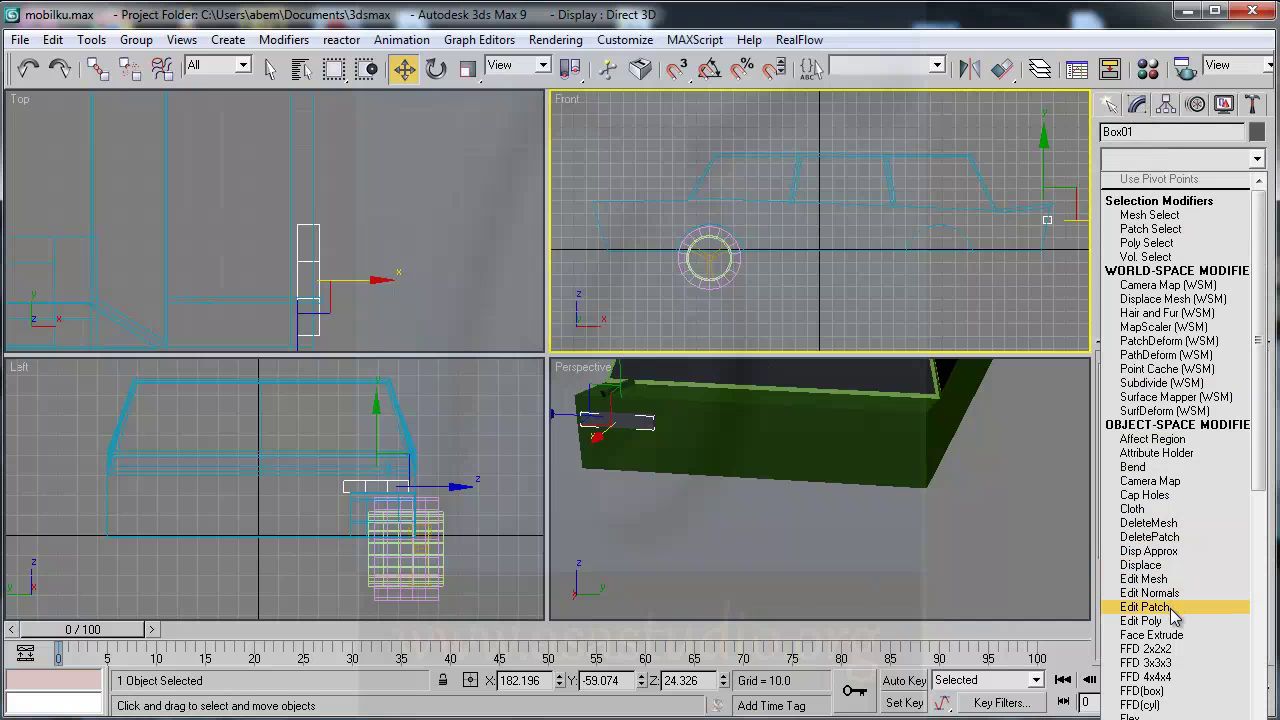
{"action": "left_click", "coordinate": [1141, 620]}
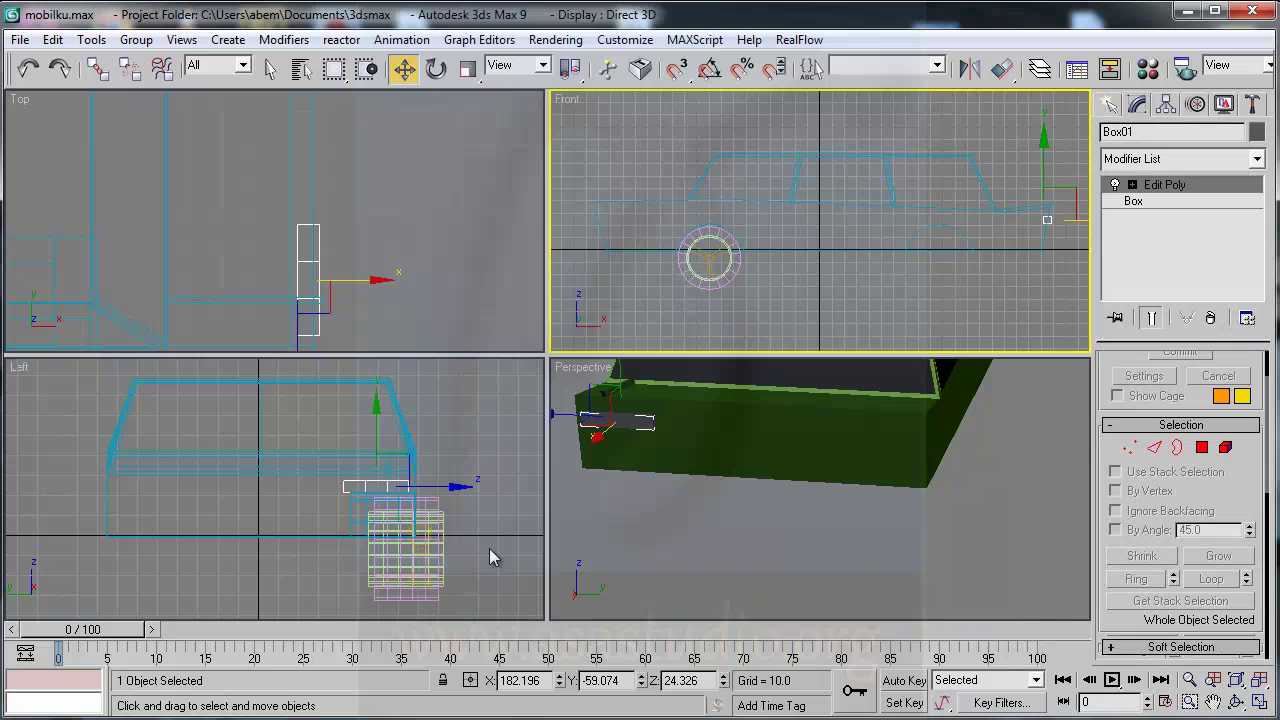
{"action": "left_click", "coordinate": [1128, 448]}
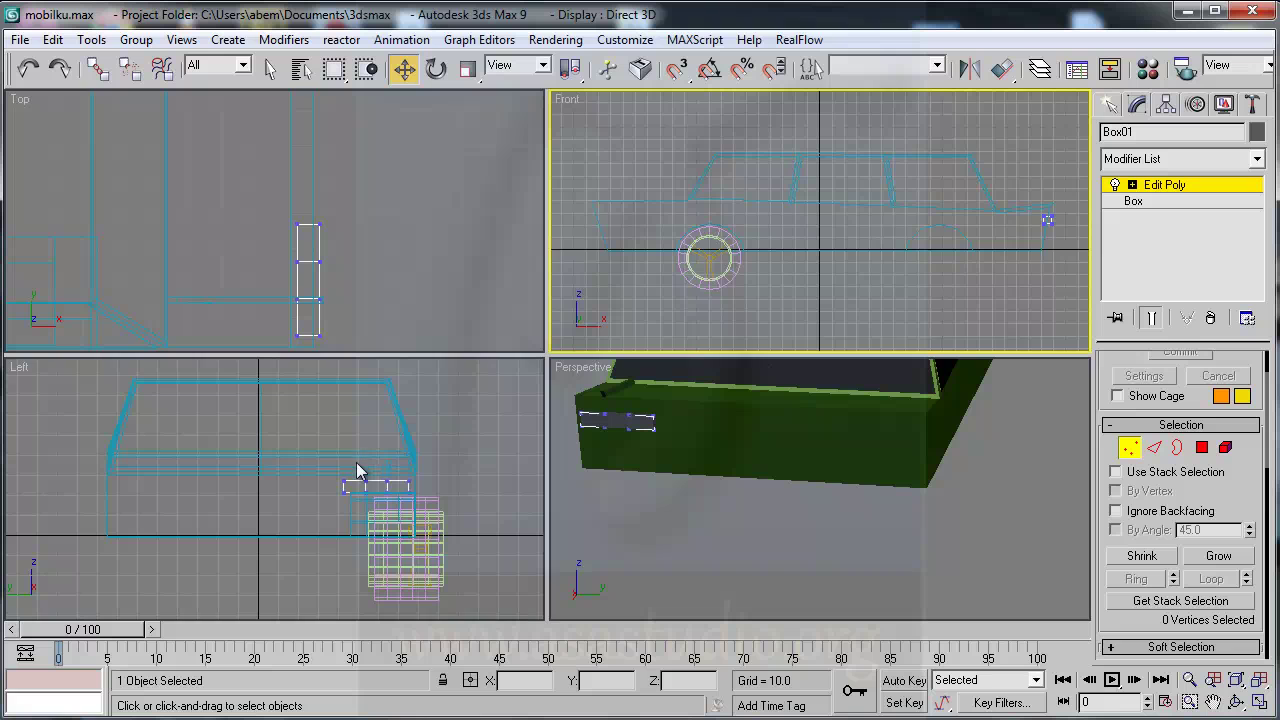
Step: Select eight of Box01's vertices in the Left view and scale them taller to 165%
{"action": "left_click_drag", "start_coordinate": [358, 476], "coordinate": [440, 515]}
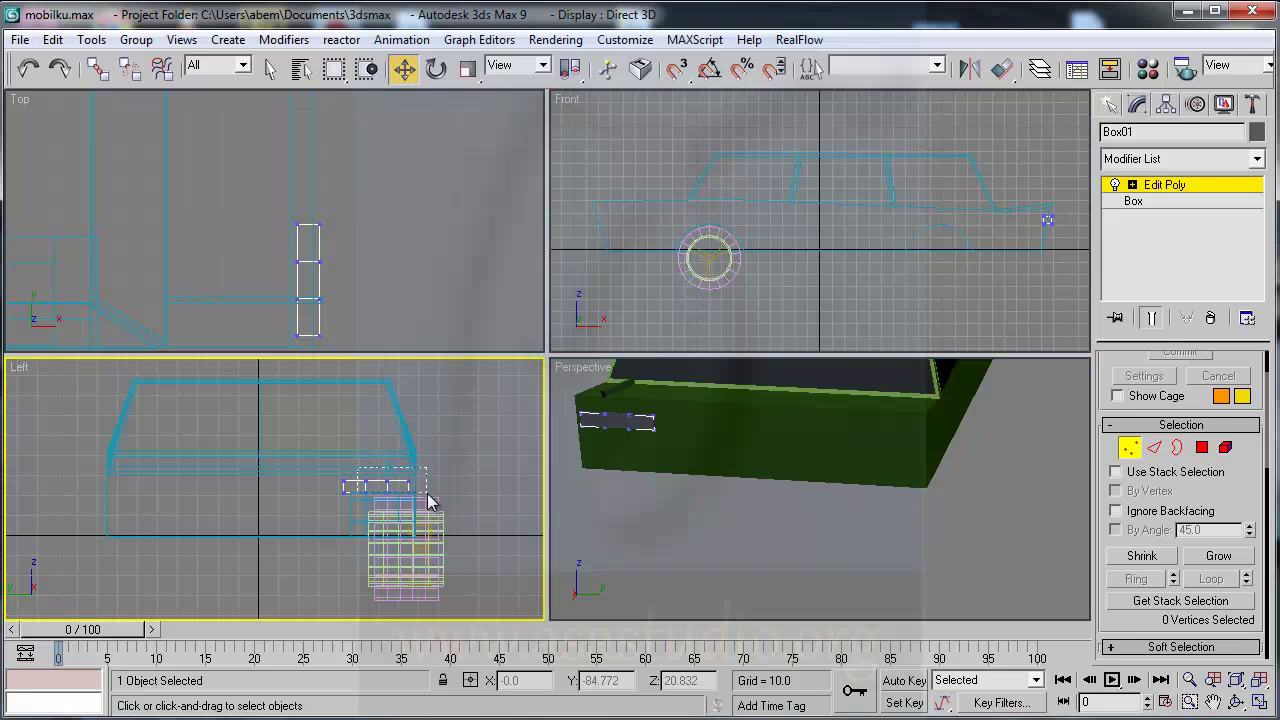
{"action": "left_click_drag", "start_coordinate": [385, 483], "coordinate": [444, 530]}
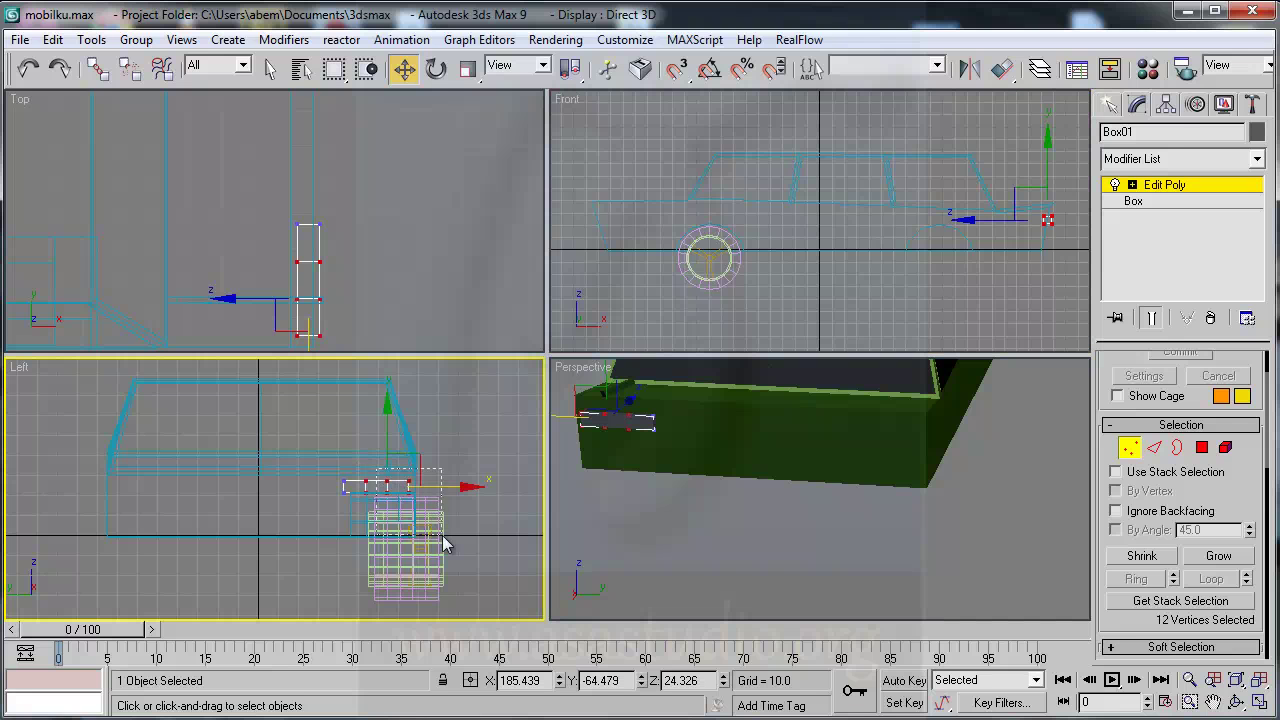
{"action": "left_click", "coordinate": [467, 68]}
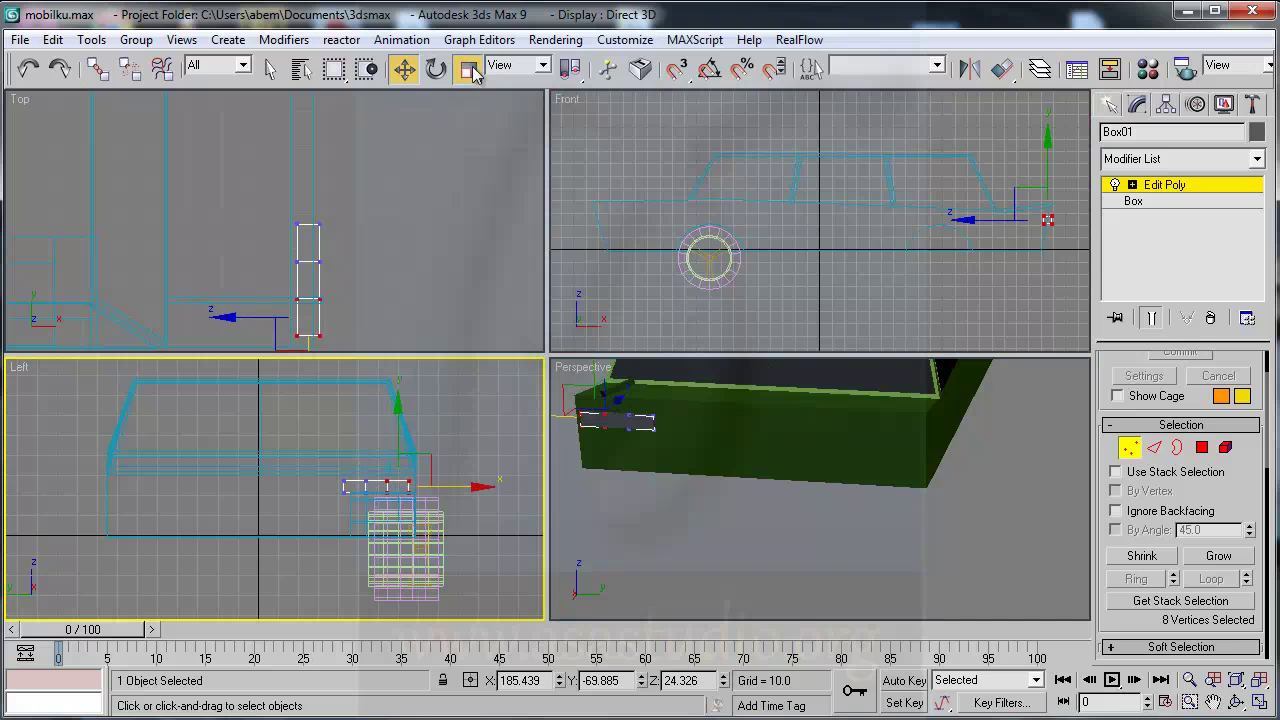
{"action": "left_click_drag", "start_coordinate": [398, 400], "coordinate": [395, 346]}
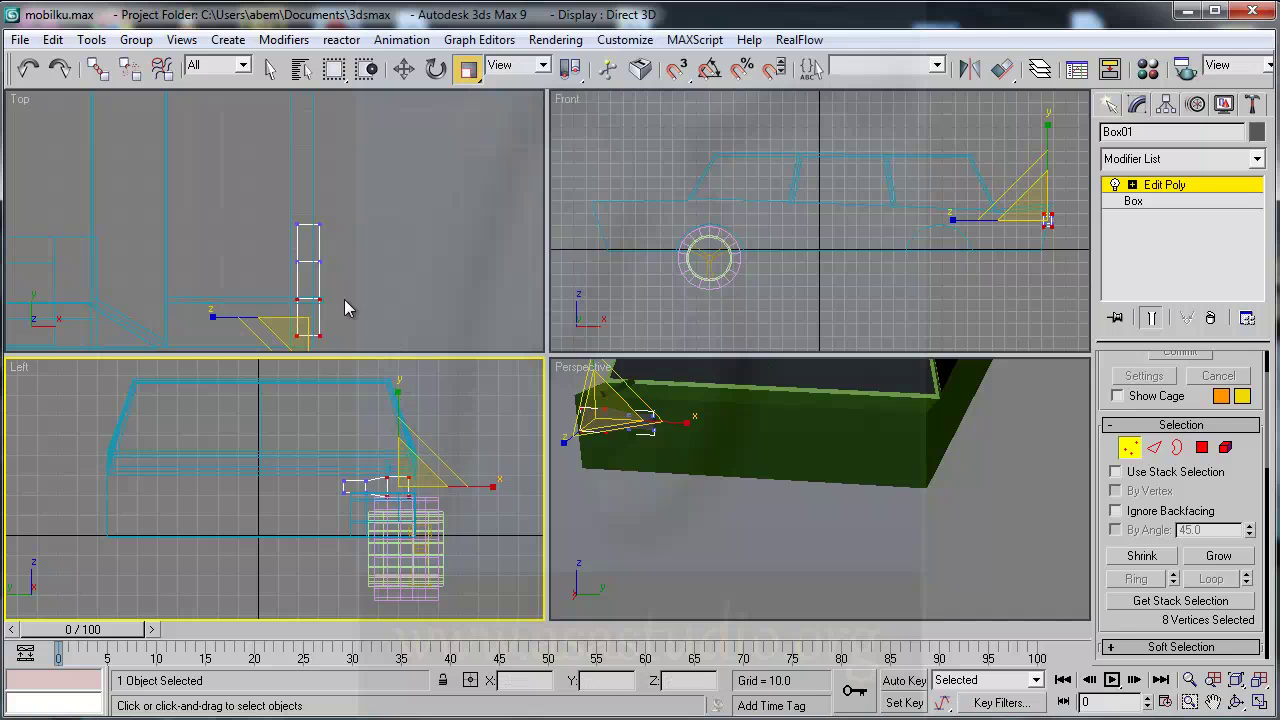
Step: In the Top view, scale the bottom vertices wider along X to about 161%, then enter Polygon level
{"action": "right_click", "coordinate": [345, 308]}
{"action": "mouse_move", "coordinate": [398, 315]}
{"action": "left_mouse_down"}
{"action": "mouse_move", "coordinate": [443, 312]}
{"action": "mouse_move", "coordinate": [426, 295]}
{"action": "left_mouse_up"}
{"action": "left_click", "coordinate": [412, 309]}
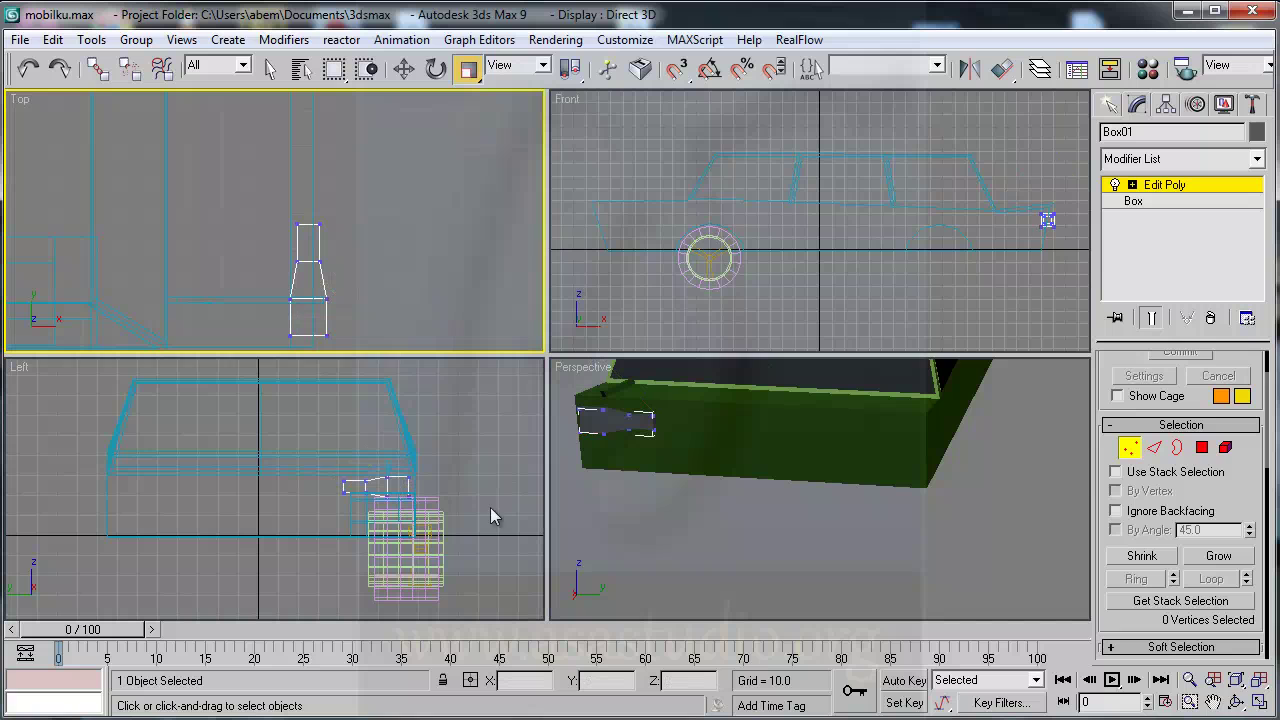
{"action": "left_click", "coordinate": [1201, 448]}
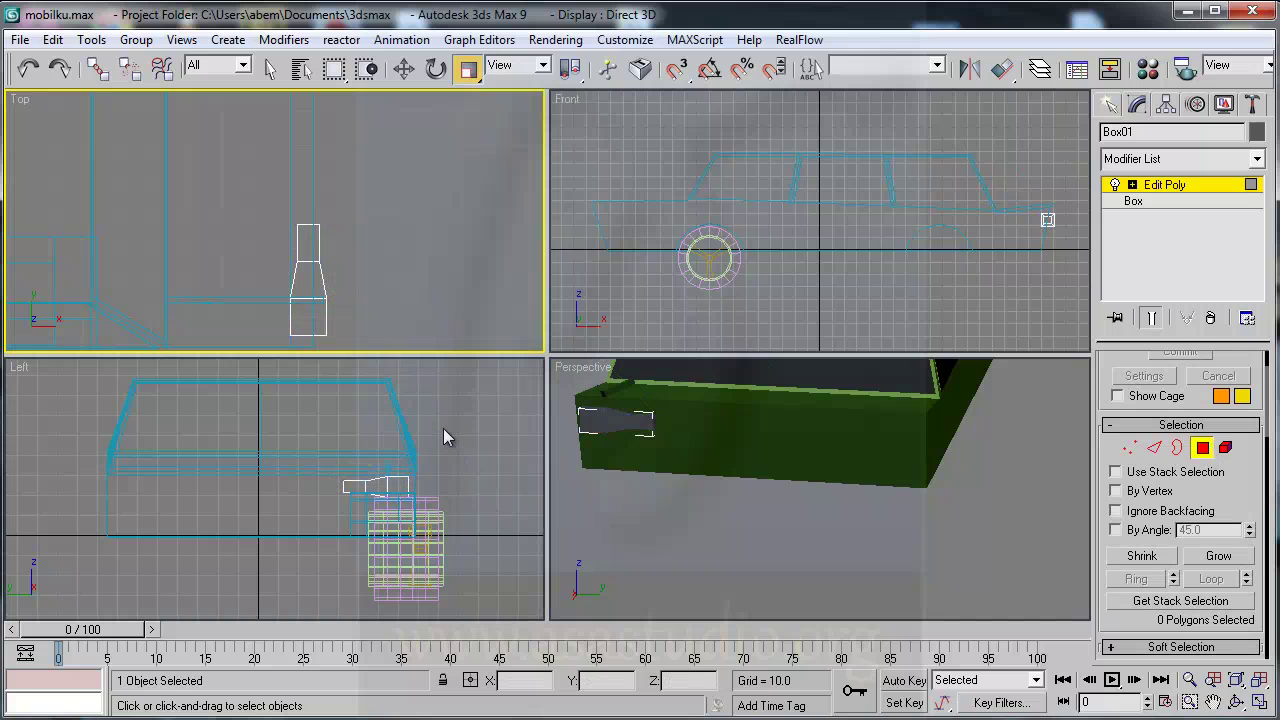
Step: Select the trim piece's five end polygons and give them material ID 1
{"action": "left_click_drag", "start_coordinate": [443, 440], "coordinate": [396, 549]}
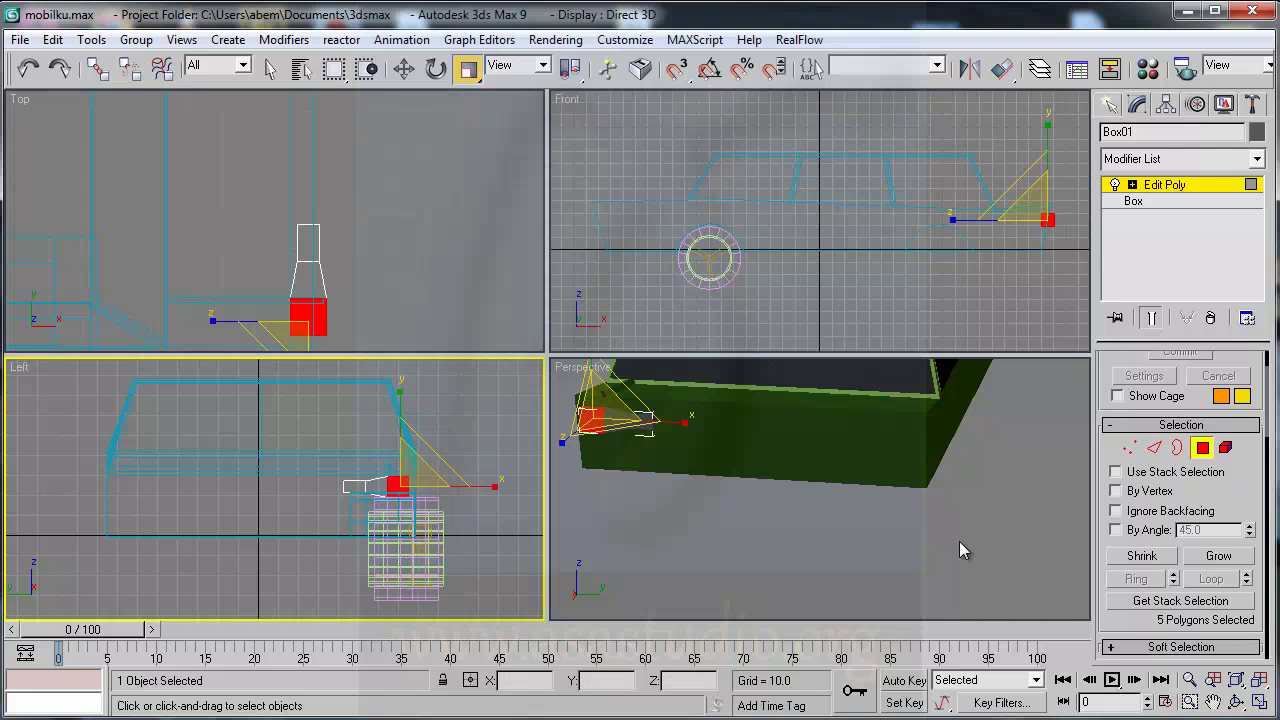
{"action": "left_click_drag", "start_coordinate": [1252, 555], "coordinate": [1253, 64]}
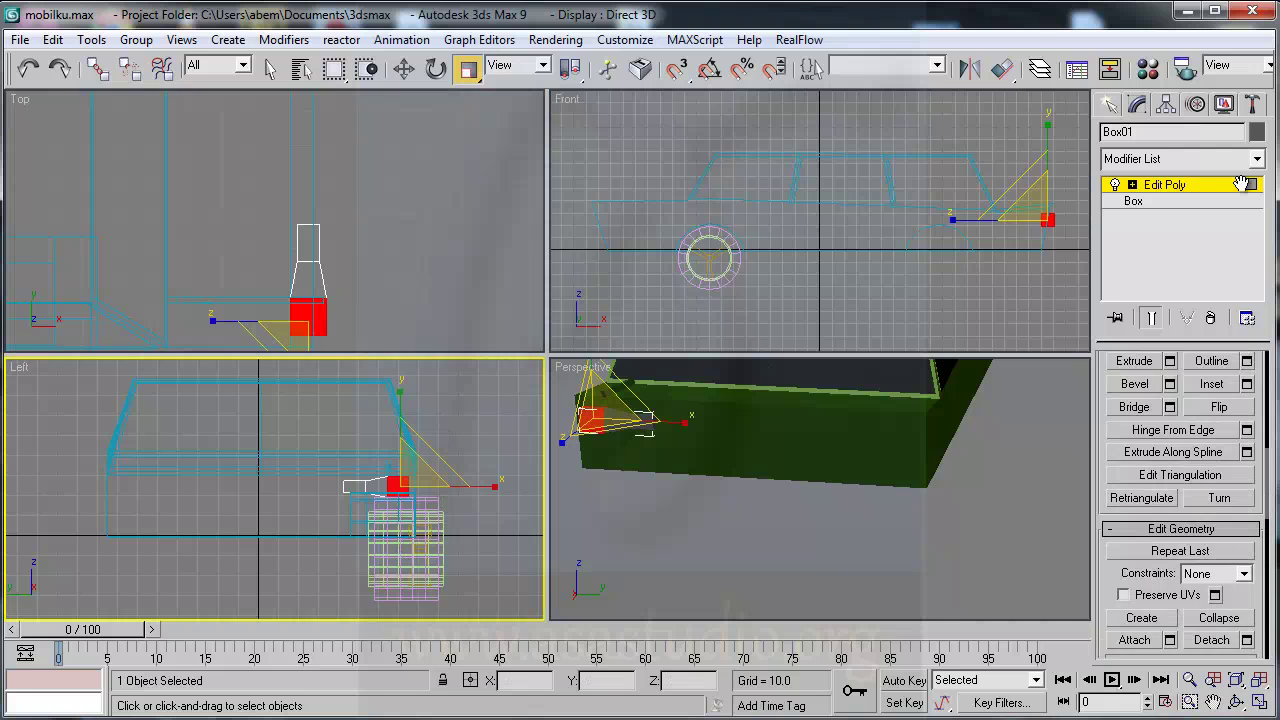
{"action": "left_click_drag", "start_coordinate": [1254, 576], "coordinate": [1250, 75]}
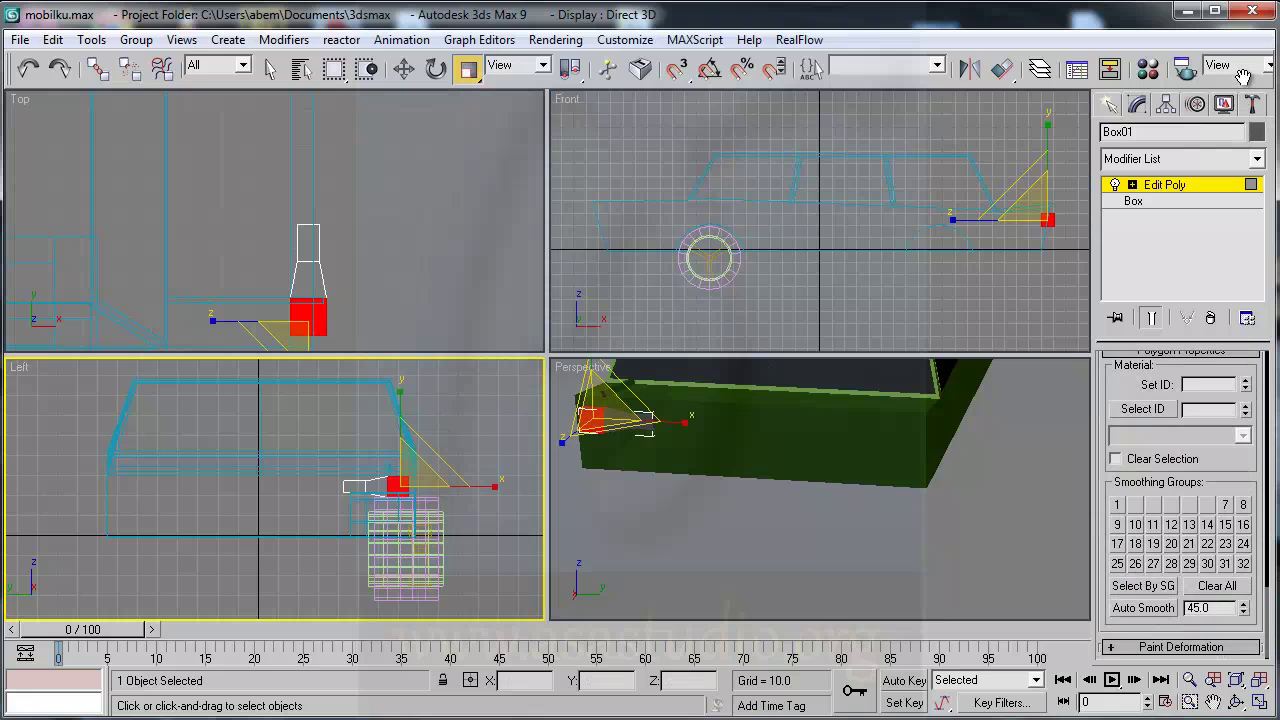
{"action": "left_click", "coordinate": [1201, 385]}
{"action": "type", "text": "1"}
Step: Select the next polygon along the trim in the Top view and set its material ID to 3
{"action": "left_click", "coordinate": [310, 284]}
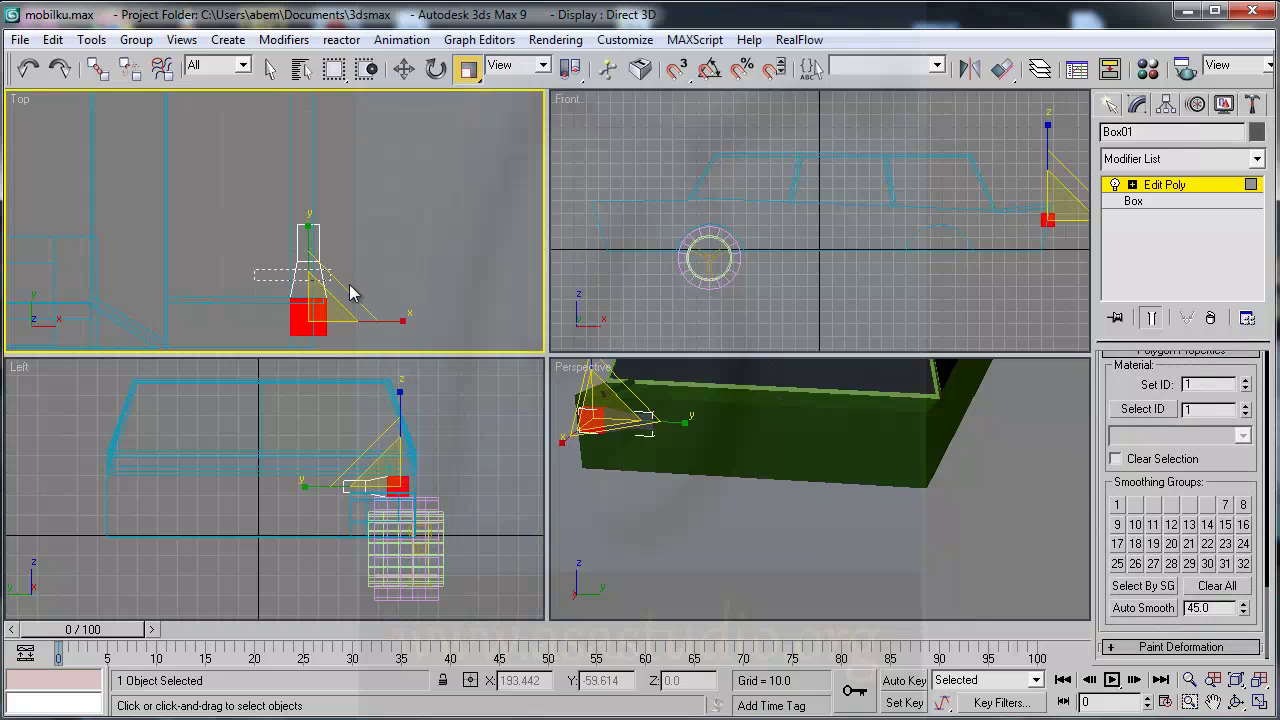
{"action": "left_click_drag", "start_coordinate": [366, 288], "coordinate": [366, 251]}
{"action": "type", "text": "2"}
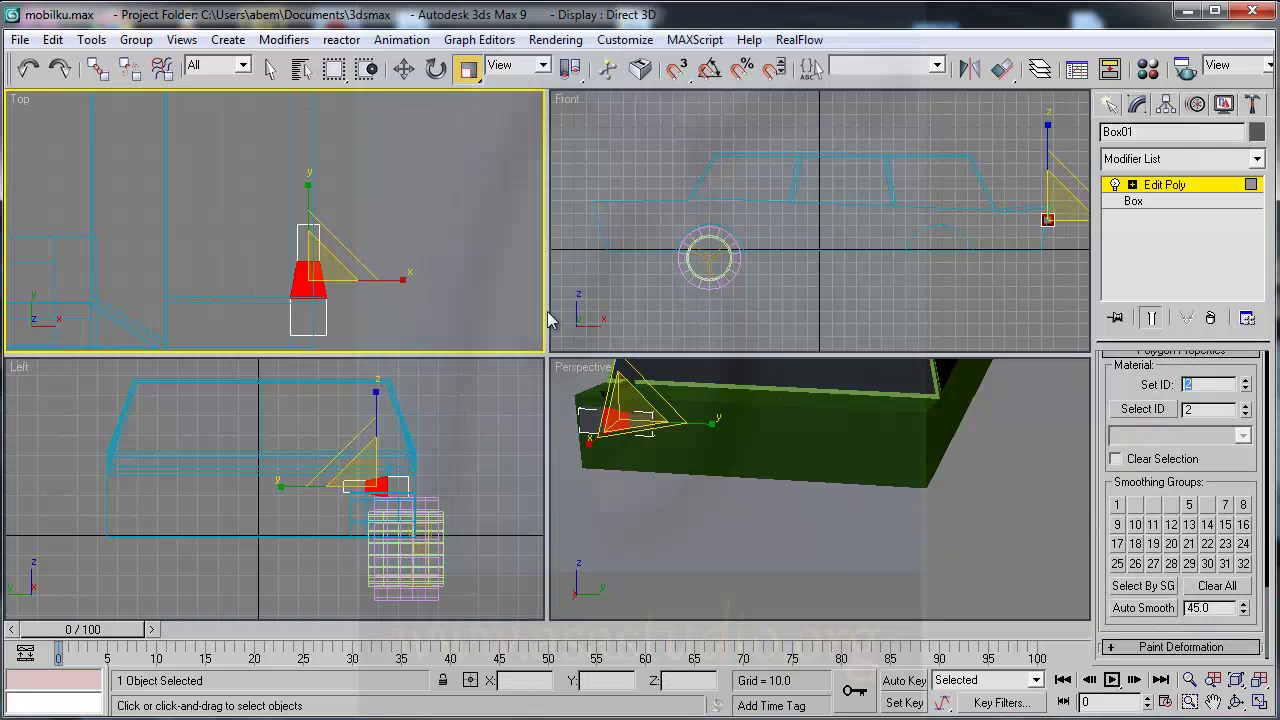
{"action": "key", "text": "ctrl+y"}
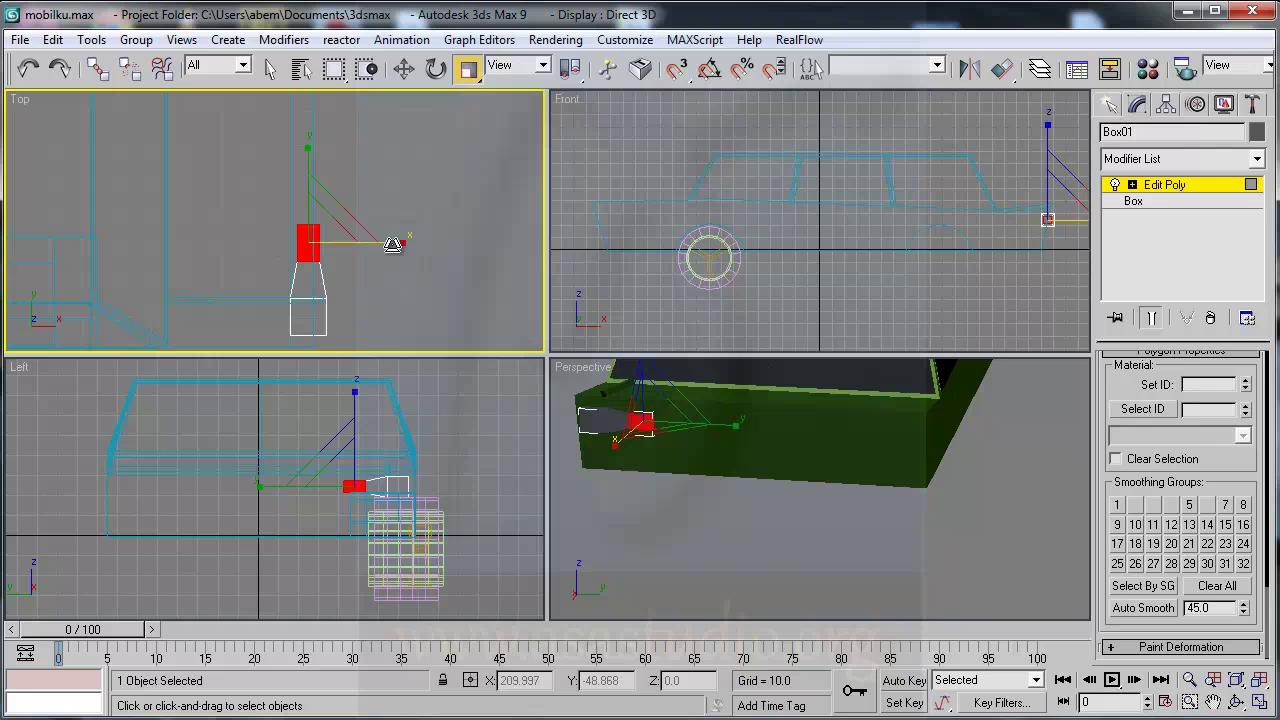
{"action": "left_click", "coordinate": [1187, 385]}
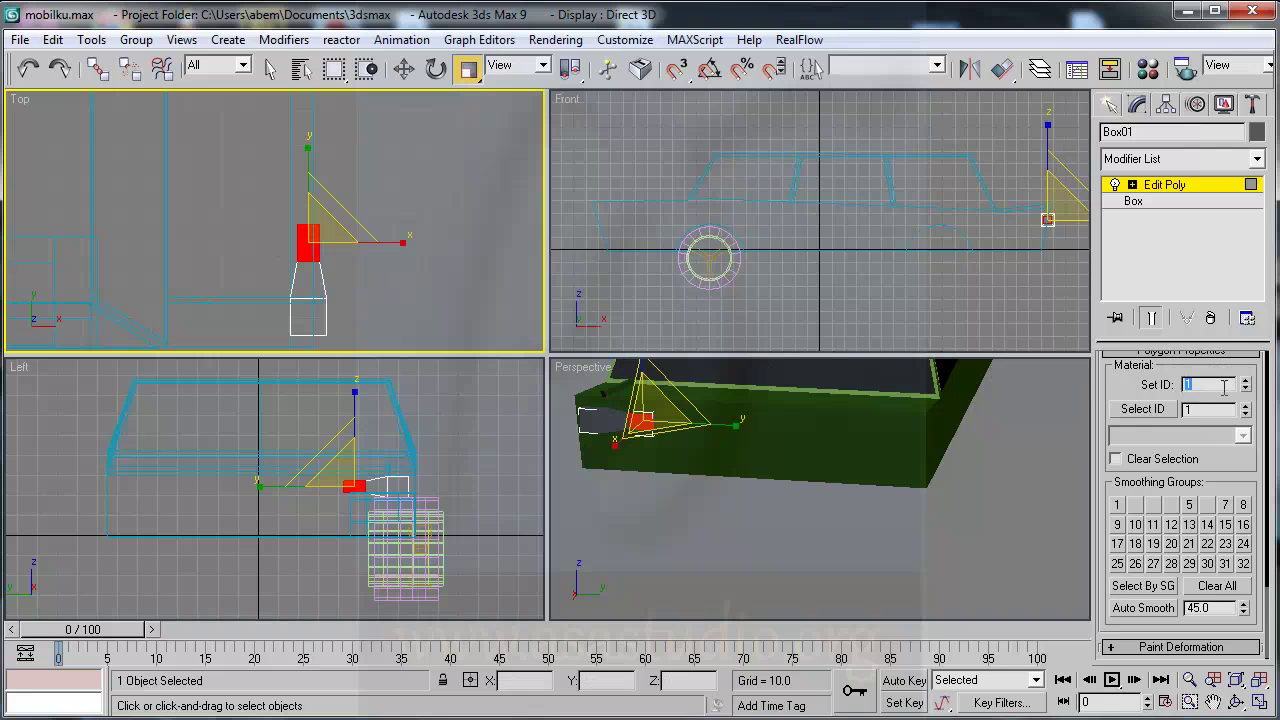
{"action": "type", "text": "3"}
Step: Replace the second sample slot's material with a Multi/Sub-Object, discarding the old material
{"action": "left_click", "coordinate": [1149, 69]}
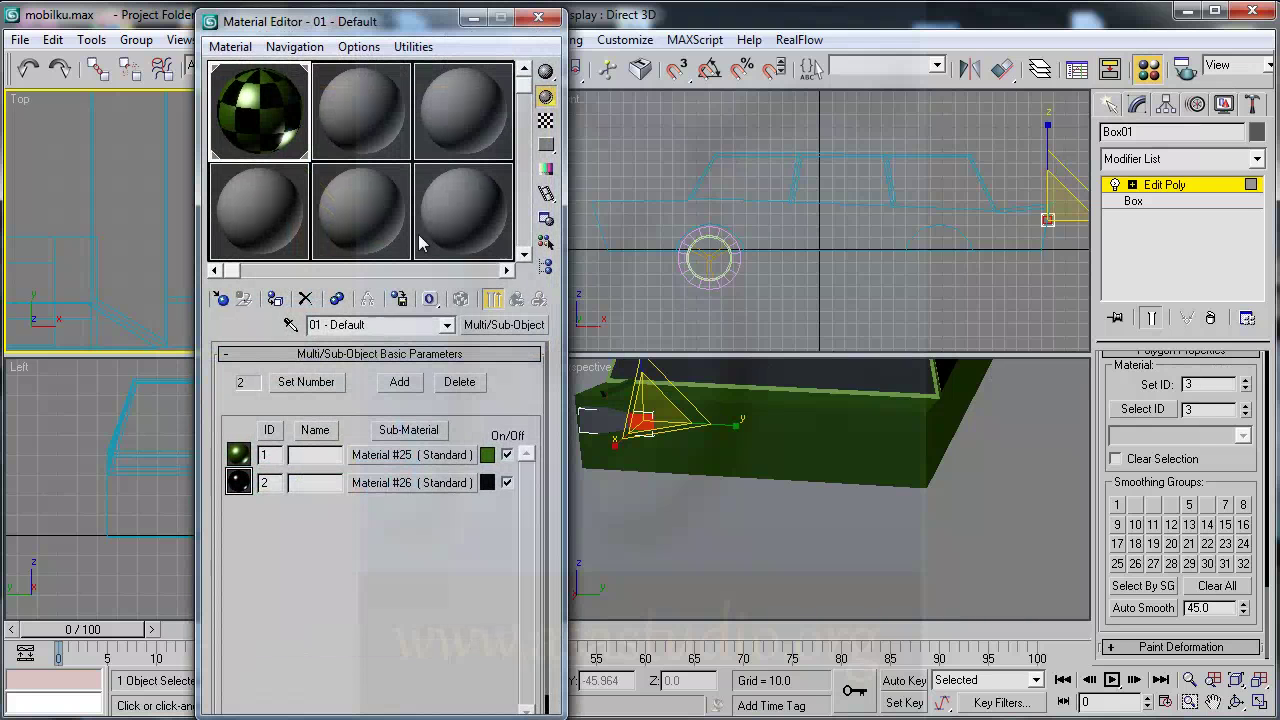
{"action": "left_click", "coordinate": [337, 117]}
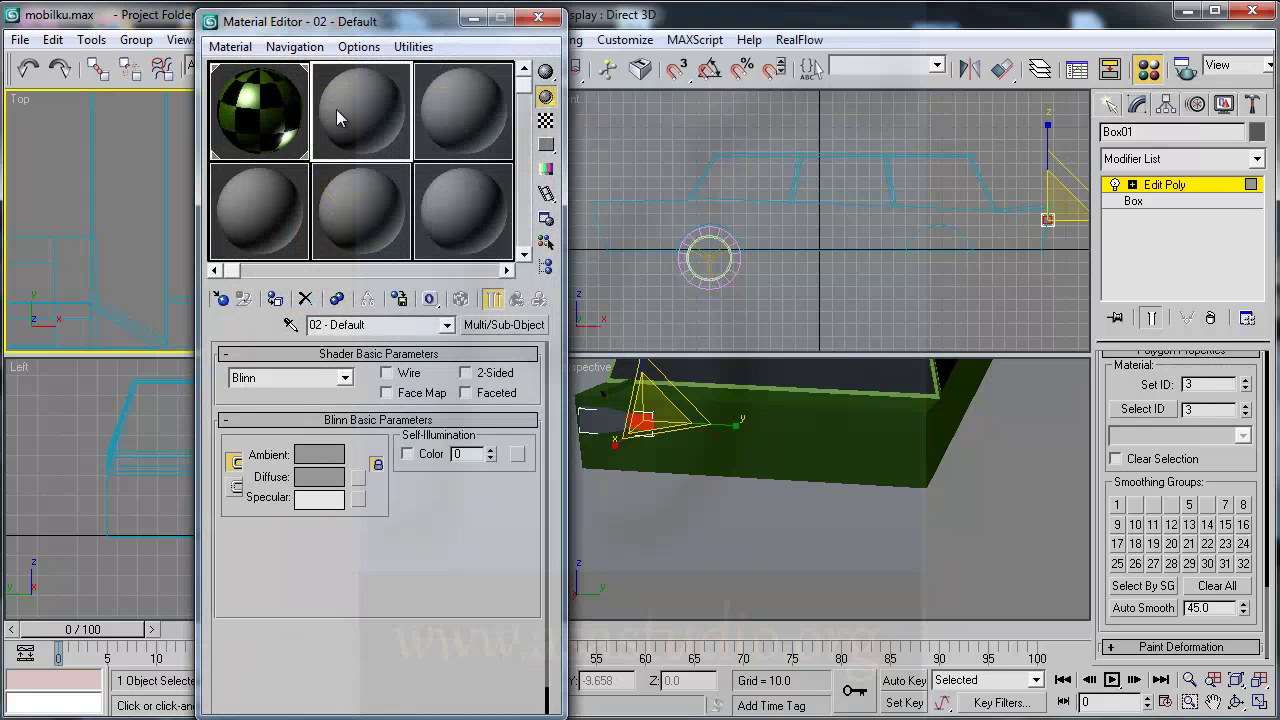
{"action": "left_click", "coordinate": [505, 325]}
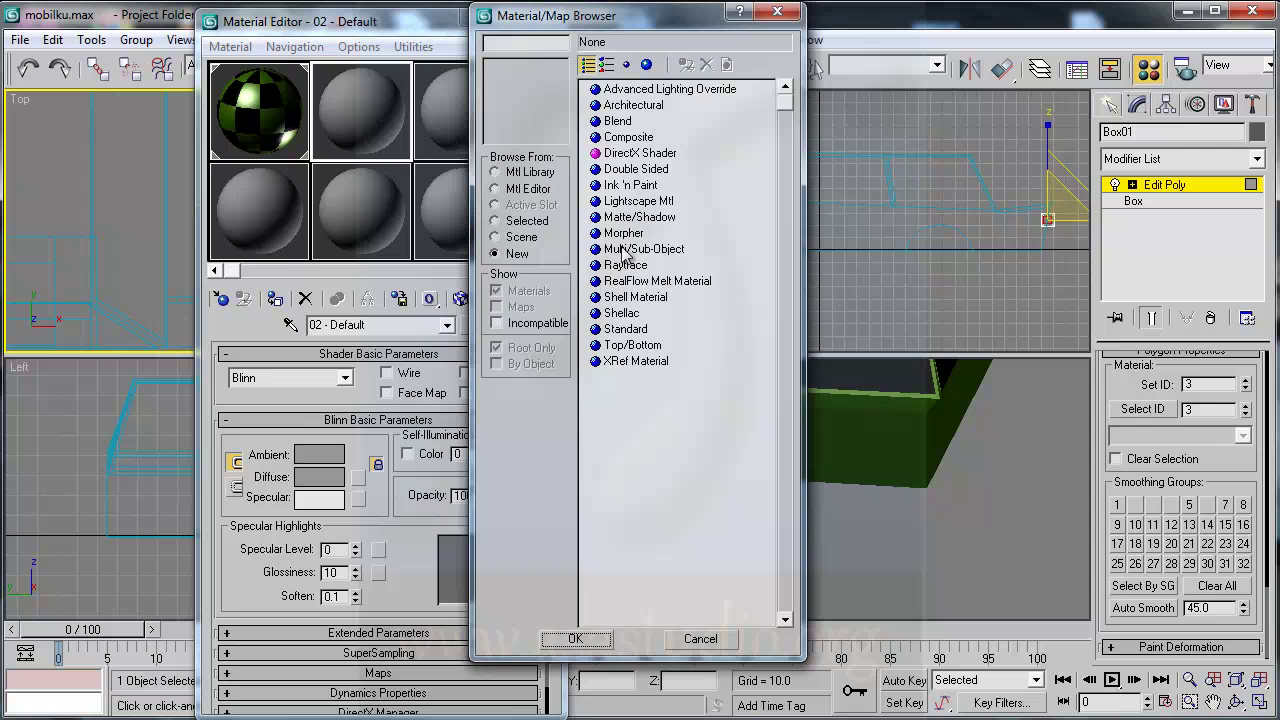
{"action": "double_click", "coordinate": [628, 250]}
{"action": "left_click", "coordinate": [315, 347]}
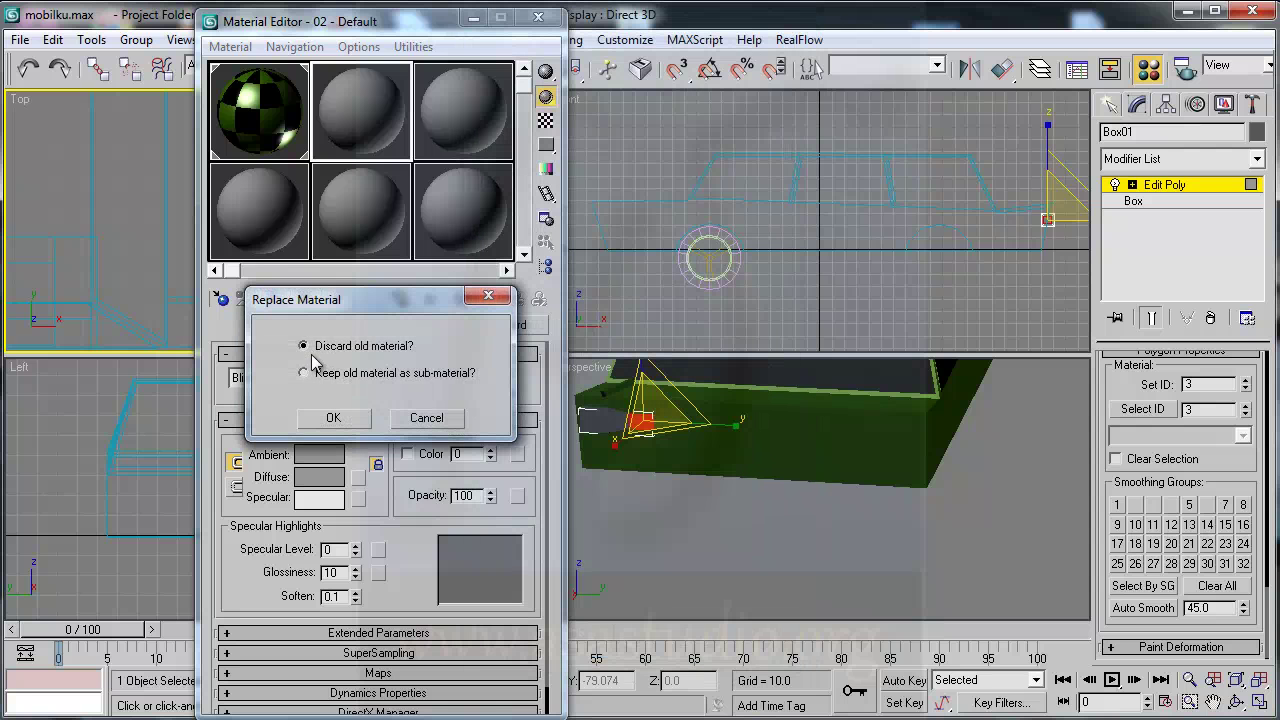
{"action": "left_click", "coordinate": [333, 417]}
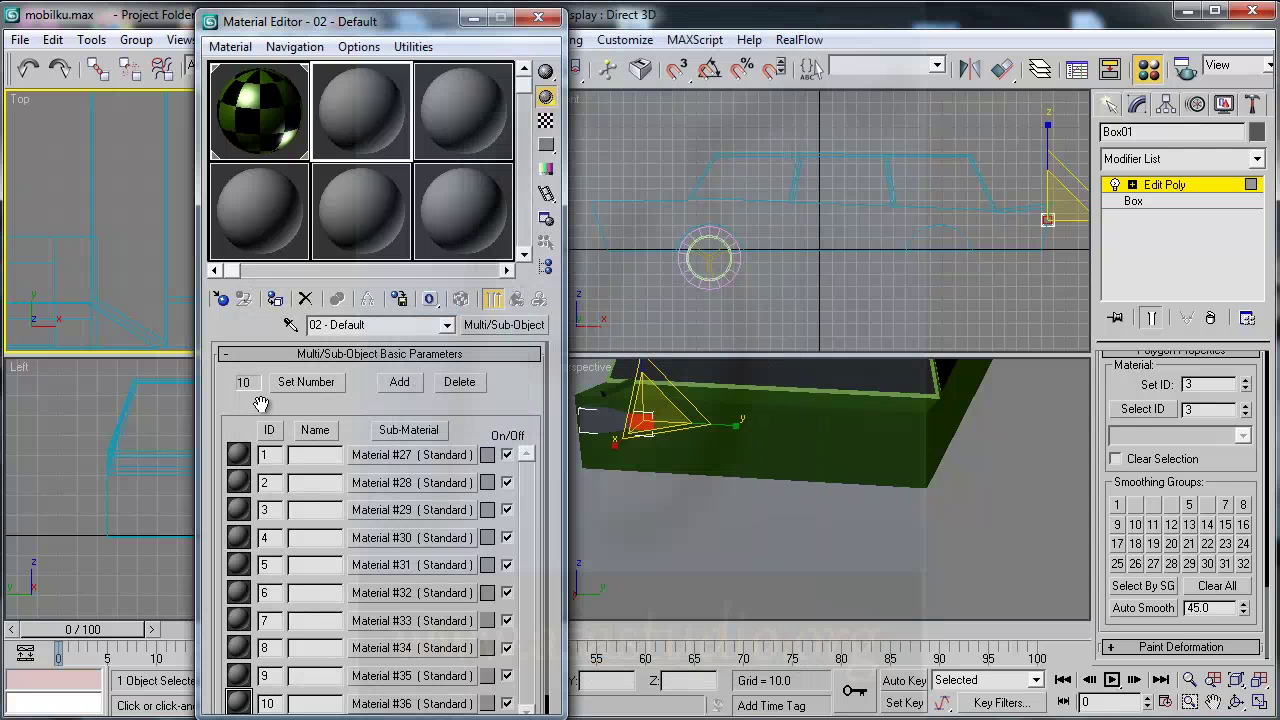
Step: Reduce the multi-material to 3 sub-materials and open sub-material 1, Material #27
{"action": "left_click", "coordinate": [286, 385]}
{"action": "type", "text": "3"}
{"action": "left_click", "coordinate": [474, 360]}
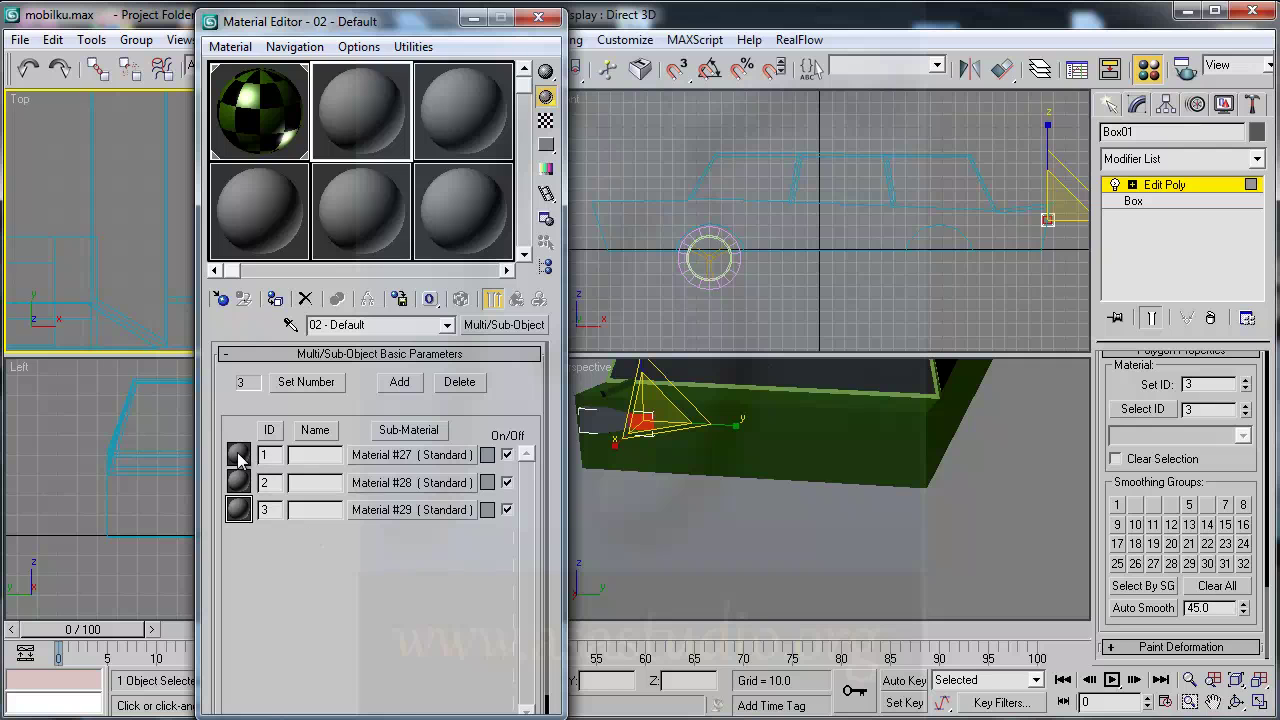
{"action": "left_click", "coordinate": [407, 458]}
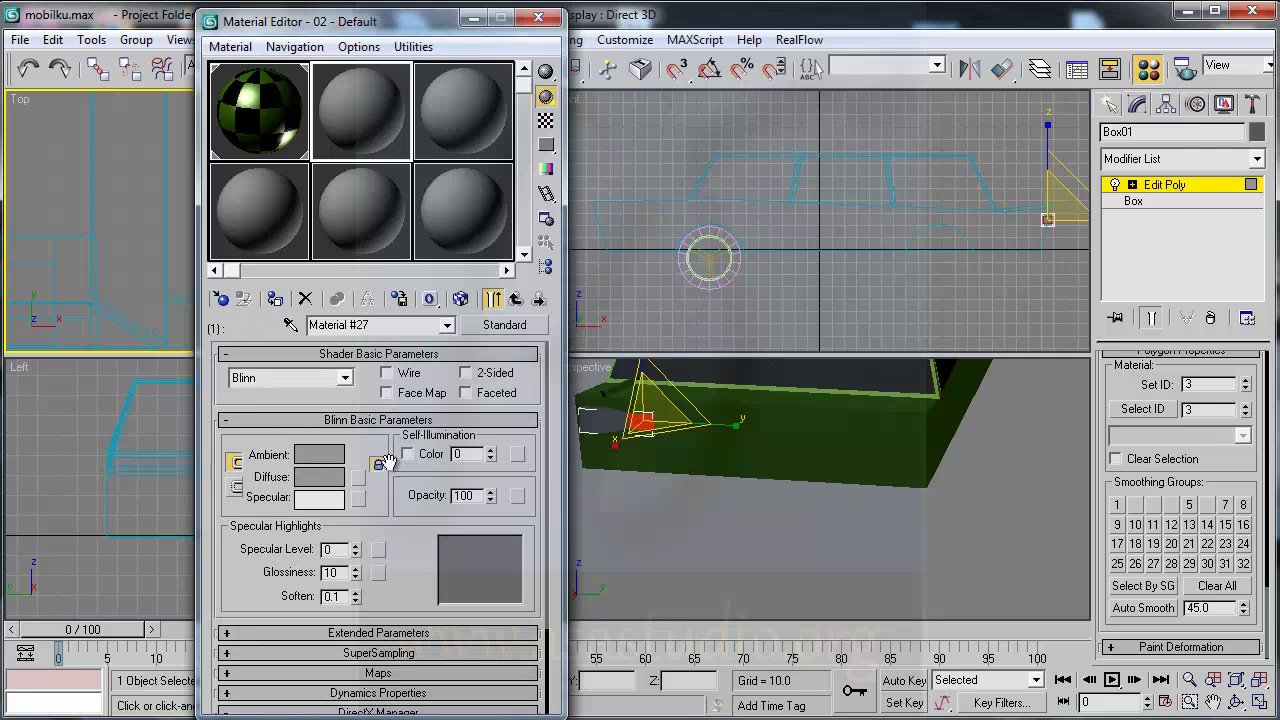
Step: Make Material #27 orange (231, 133, 27) with Specular Level 126 and Glossiness 35
{"action": "scroll", "coordinate": [360, 438], "scroll_direction": "down", "scroll_amount": 3}
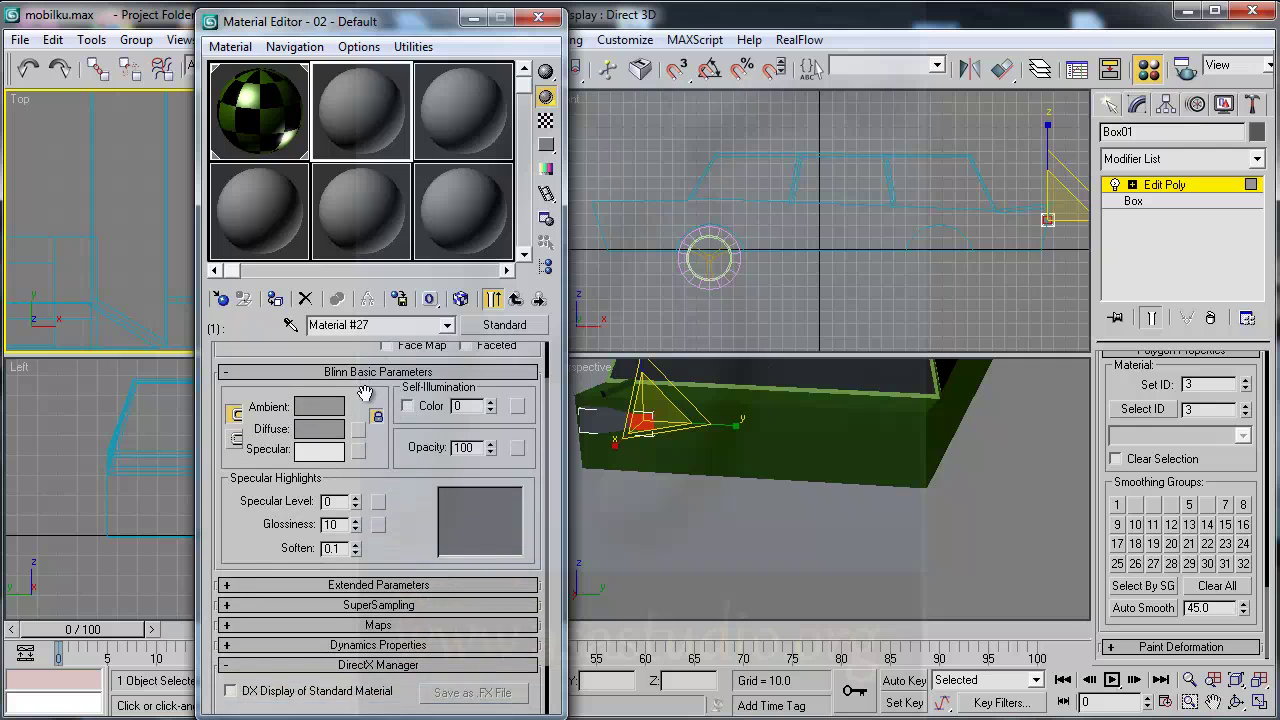
{"action": "scroll", "coordinate": [350, 450], "scroll_direction": "up", "scroll_amount": 2}
{"action": "left_click", "coordinate": [340, 462]}
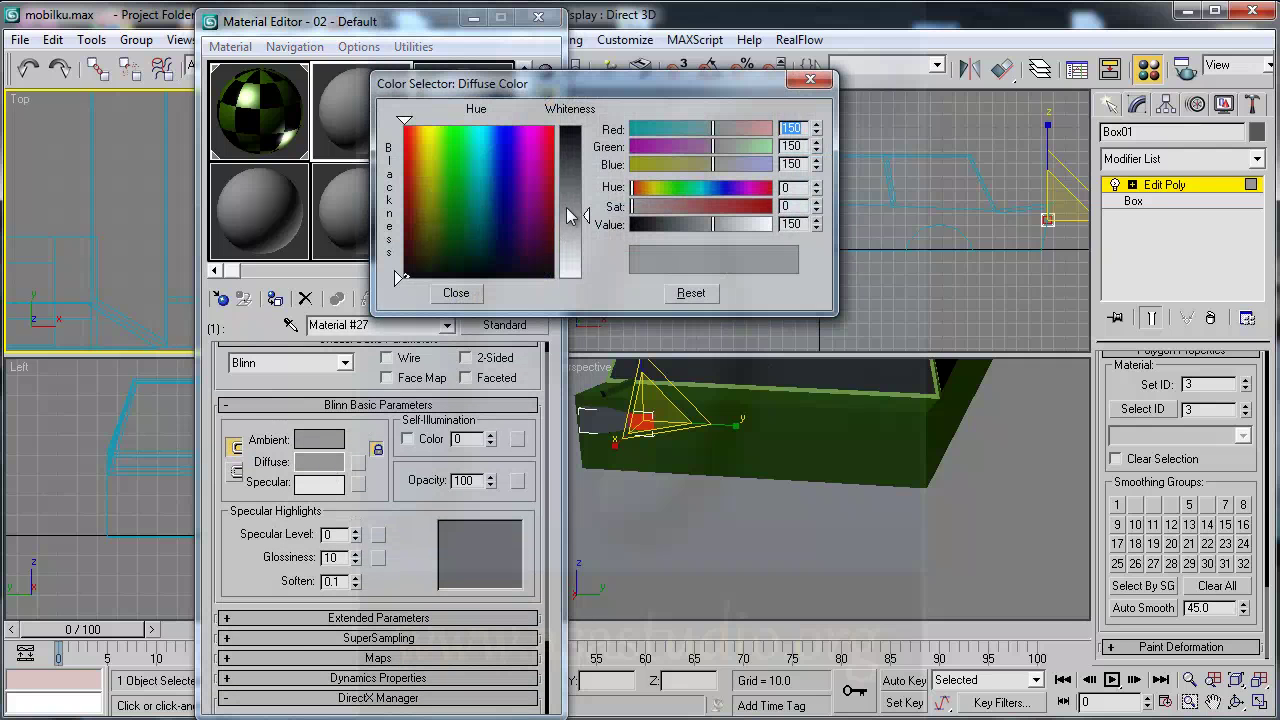
{"action": "left_click_drag", "start_coordinate": [423, 153], "coordinate": [418, 144]}
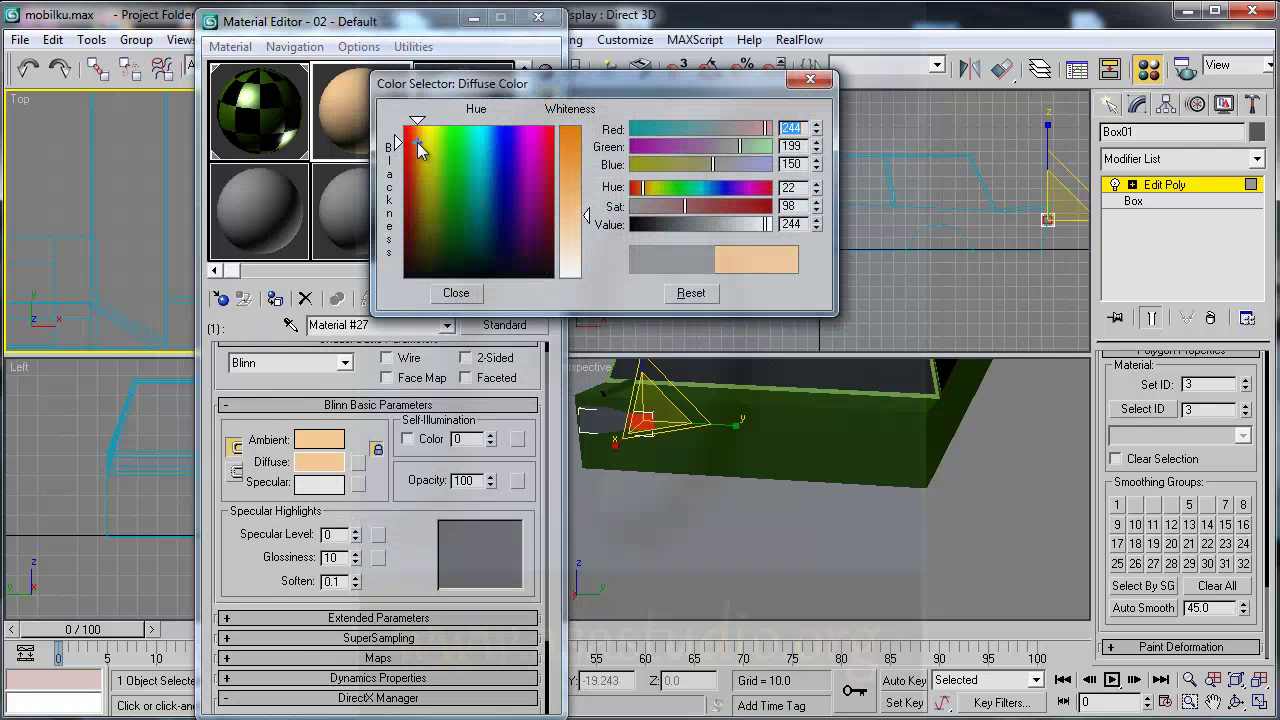
{"action": "left_click_drag", "start_coordinate": [587, 215], "coordinate": [590, 145]}
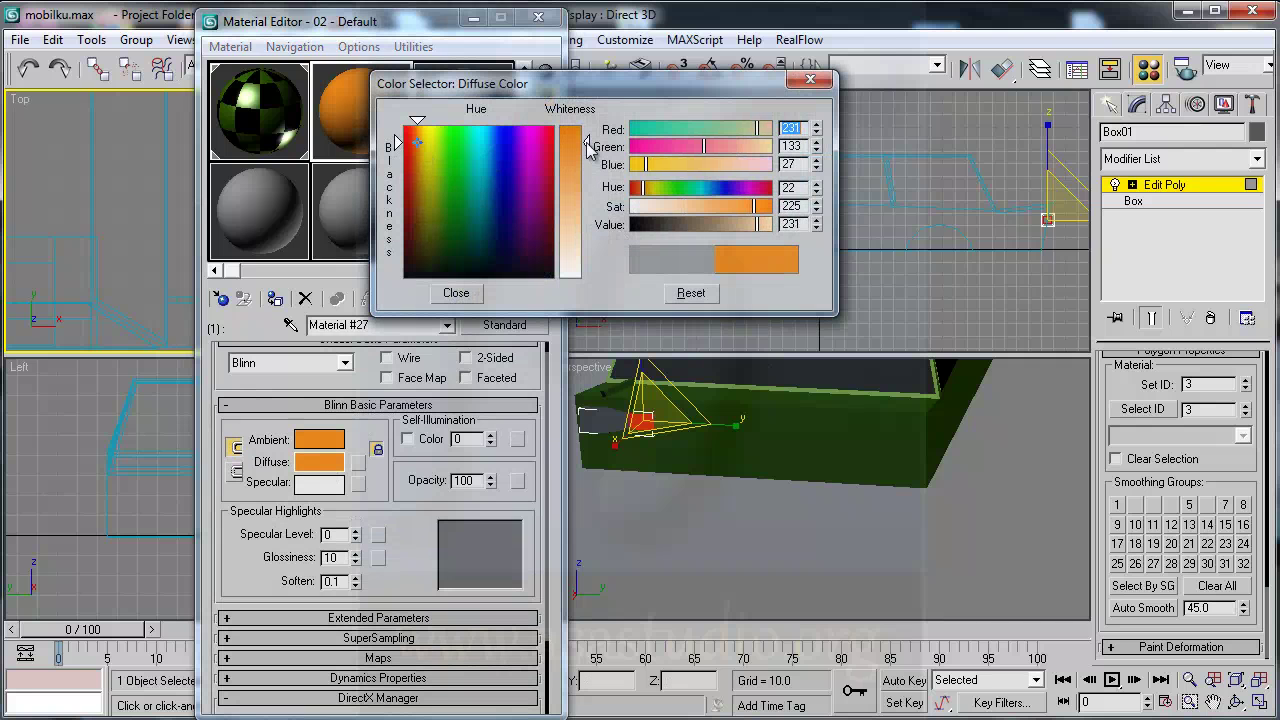
{"action": "left_click", "coordinate": [460, 298]}
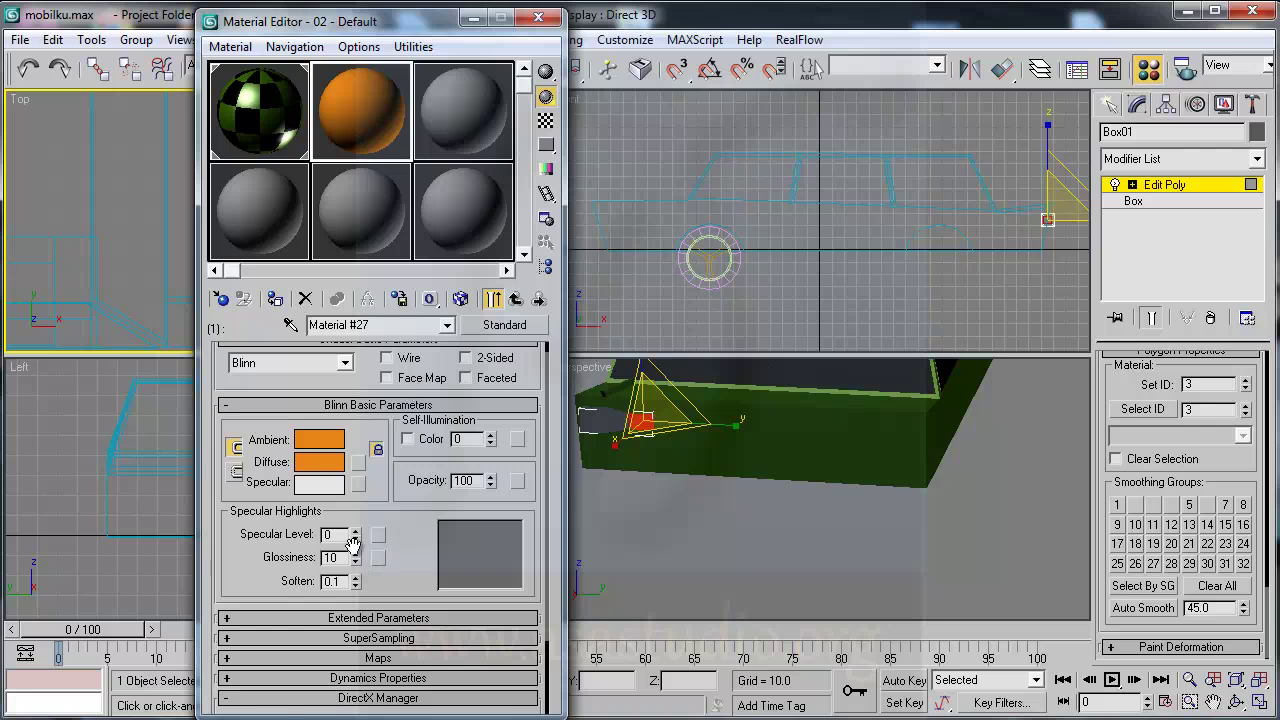
{"action": "left_click_drag", "start_coordinate": [354, 531], "coordinate": [360, 415]}
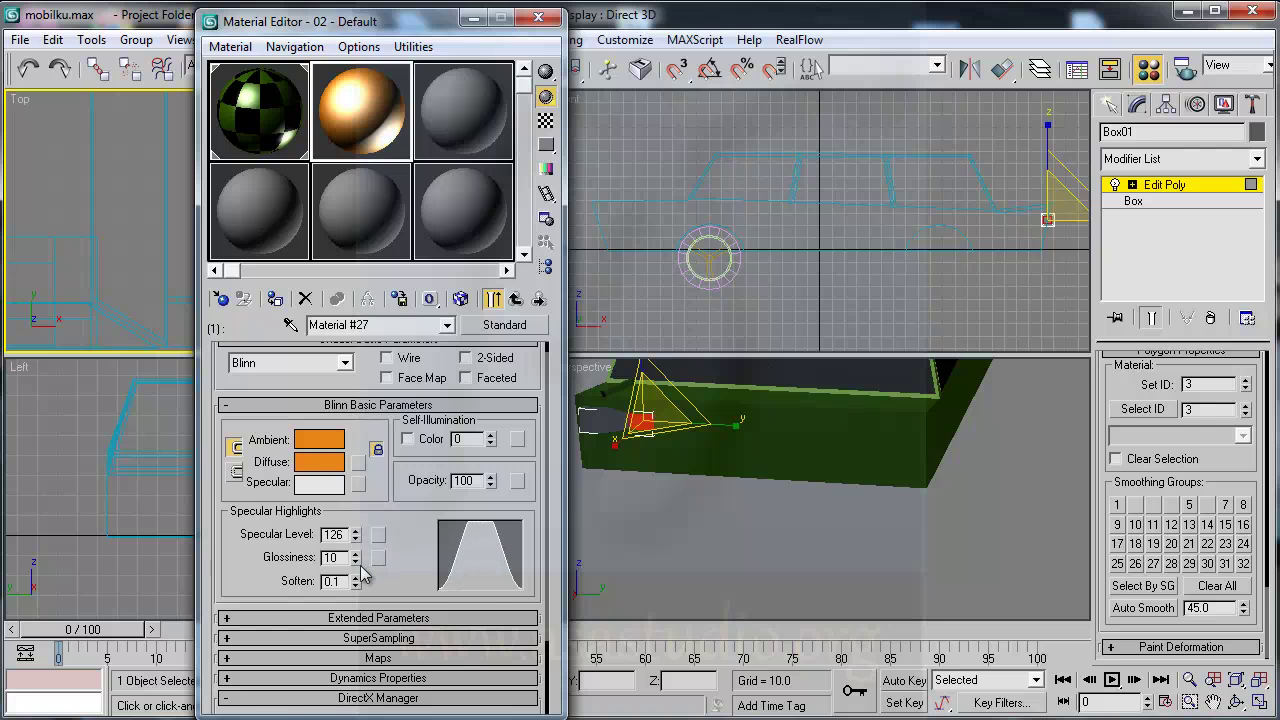
{"action": "left_click_drag", "start_coordinate": [355, 558], "coordinate": [357, 545]}
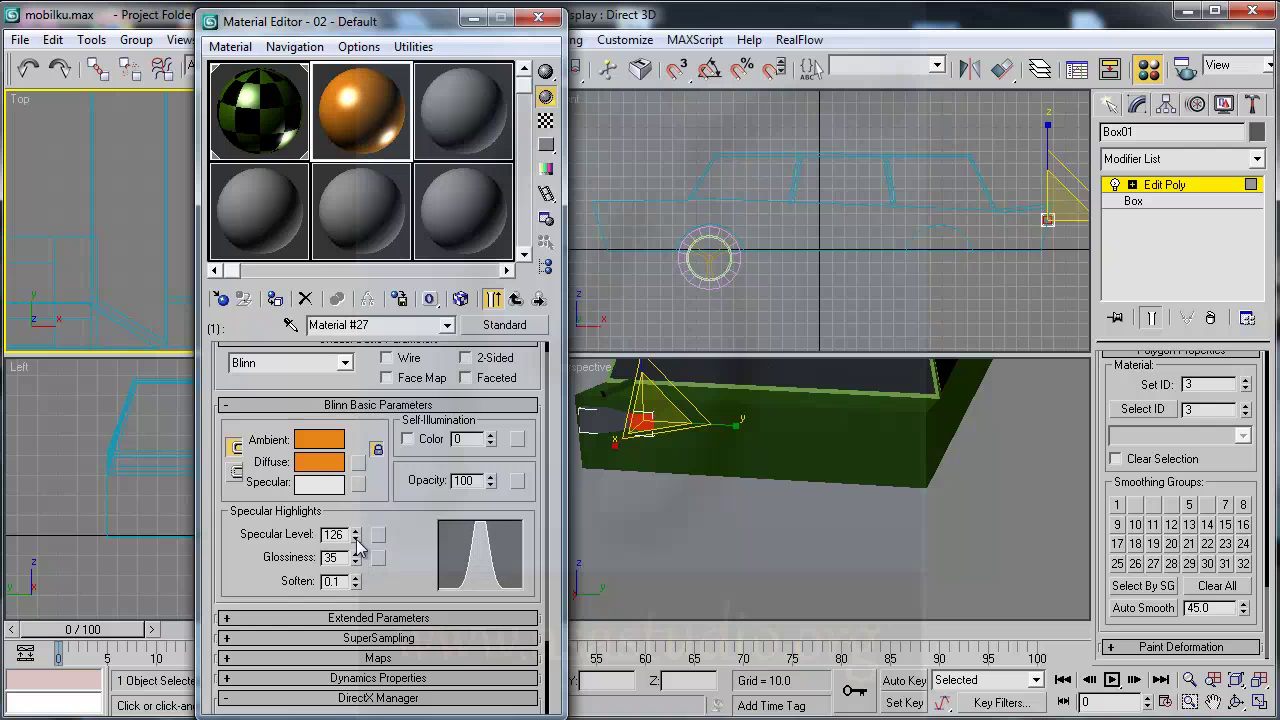
{"action": "left_click", "coordinate": [515, 299]}
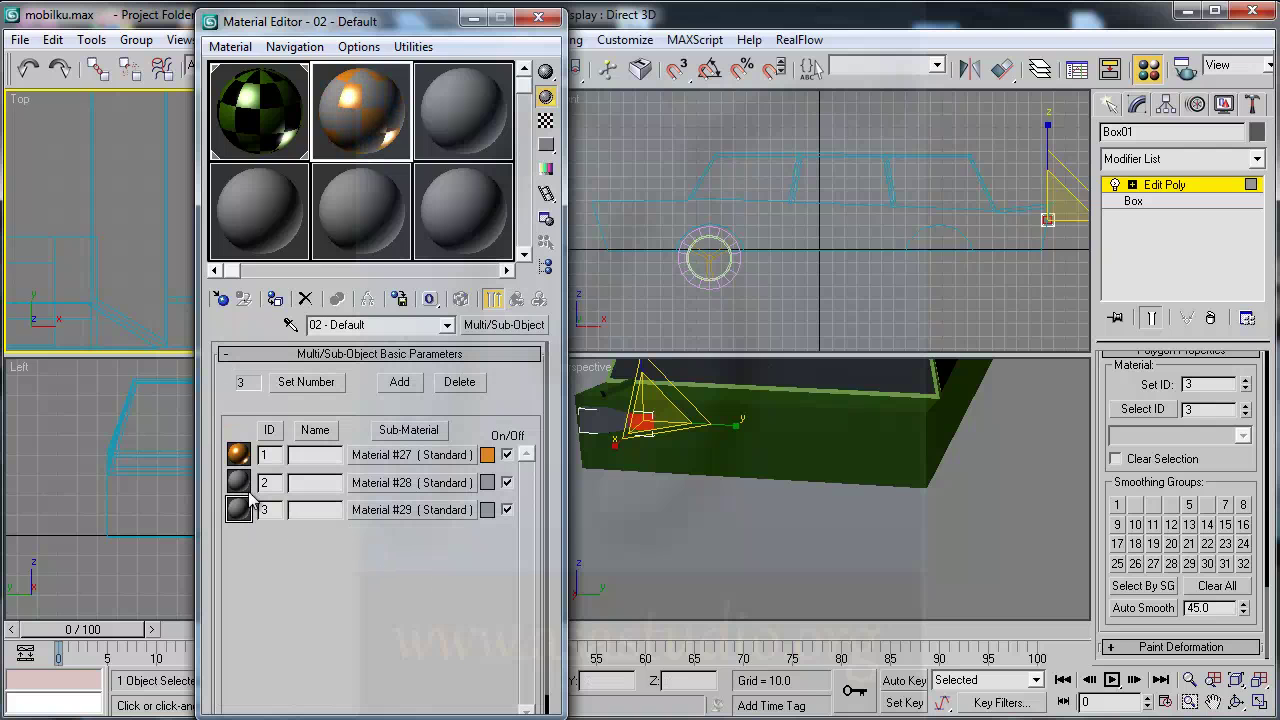
Step: Make the second sub-material pure red with a raised, tighter specular highlight
{"action": "left_click", "coordinate": [380, 483]}
{"action": "left_click", "coordinate": [320, 477]}
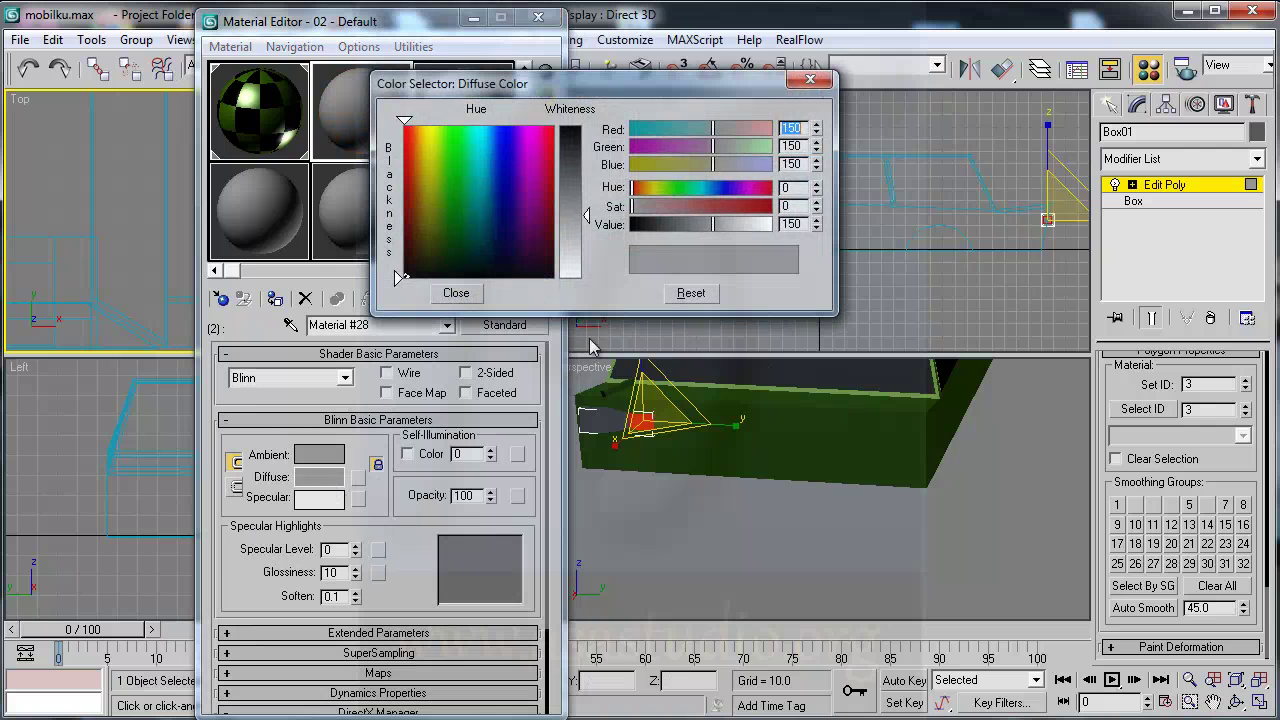
{"action": "left_click", "coordinate": [549, 186]}
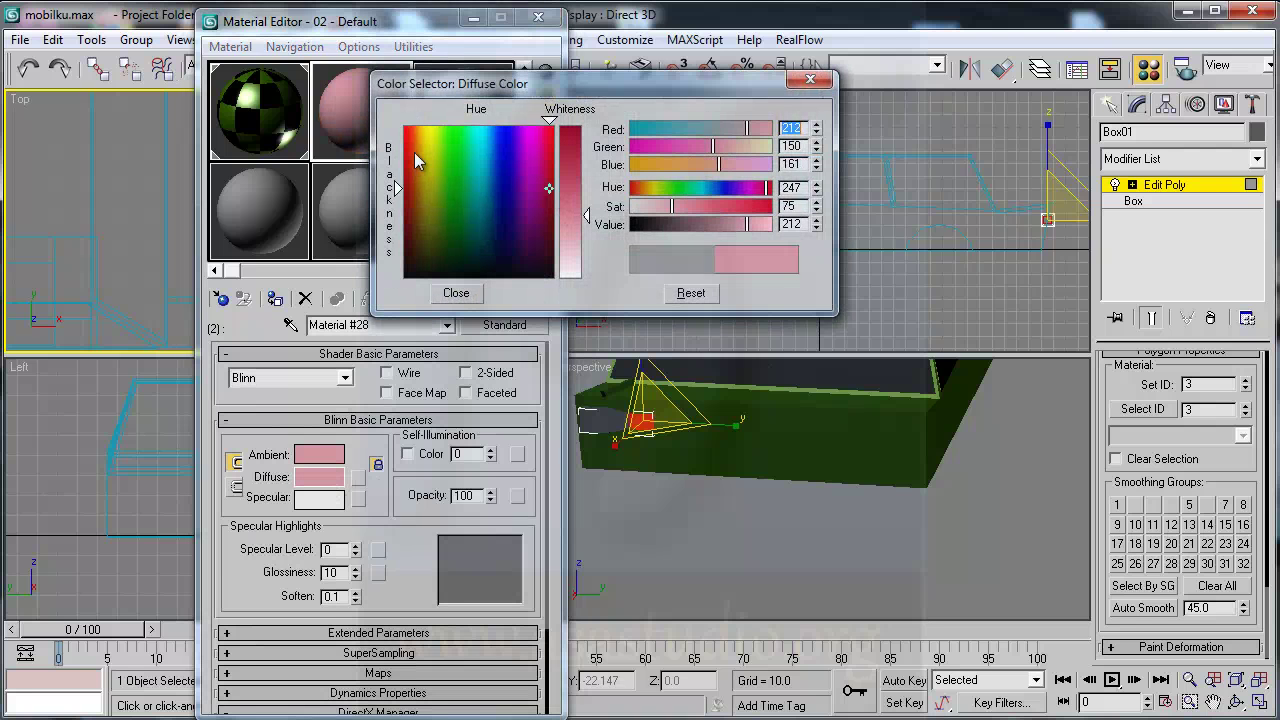
{"action": "left_click_drag", "start_coordinate": [549, 188], "coordinate": [404, 126]}
{"action": "left_click_drag", "start_coordinate": [588, 216], "coordinate": [588, 124]}
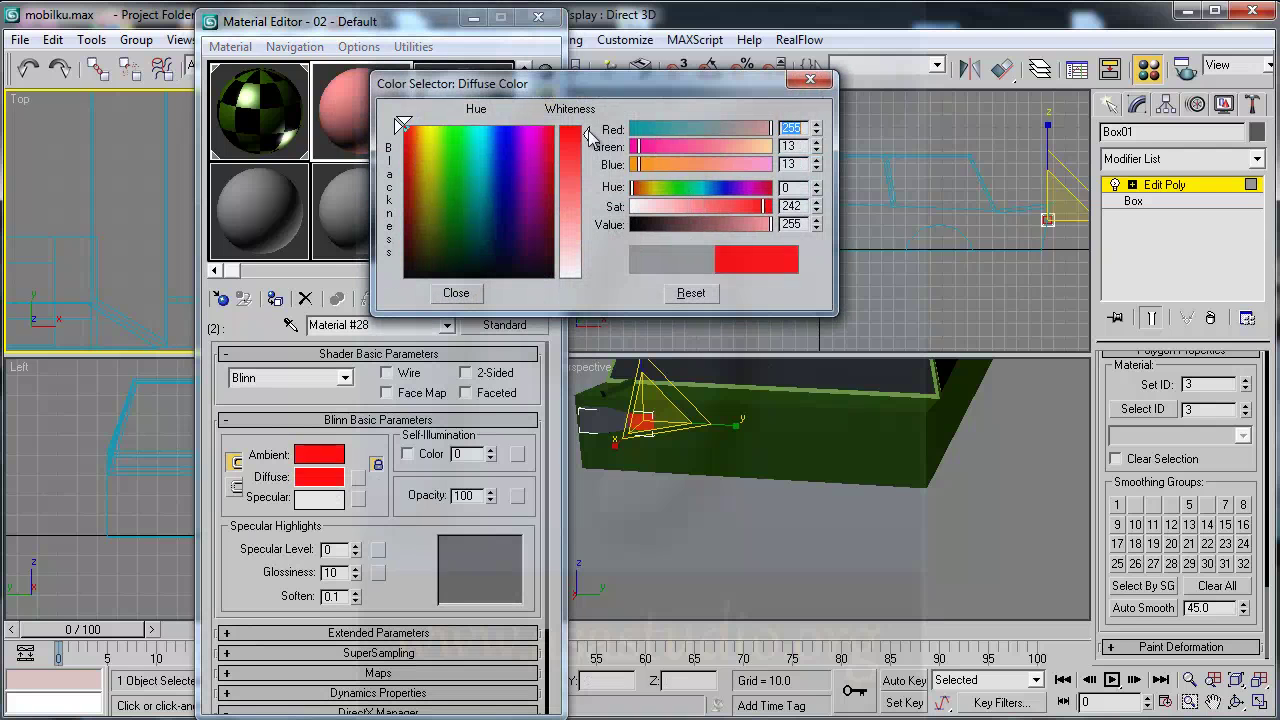
{"action": "left_click", "coordinate": [457, 294]}
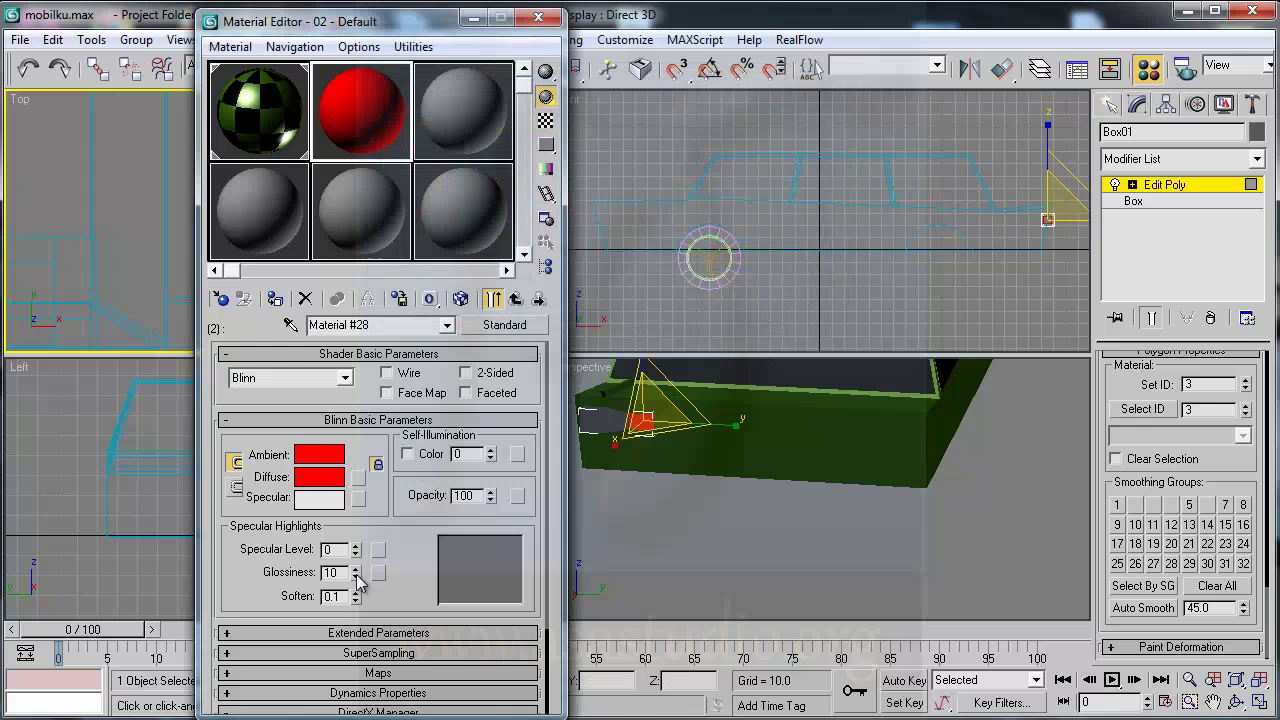
{"action": "left_click_drag", "start_coordinate": [355, 550], "coordinate": [357, 455]}
{"action": "left_click_drag", "start_coordinate": [355, 550], "coordinate": [357, 557]}
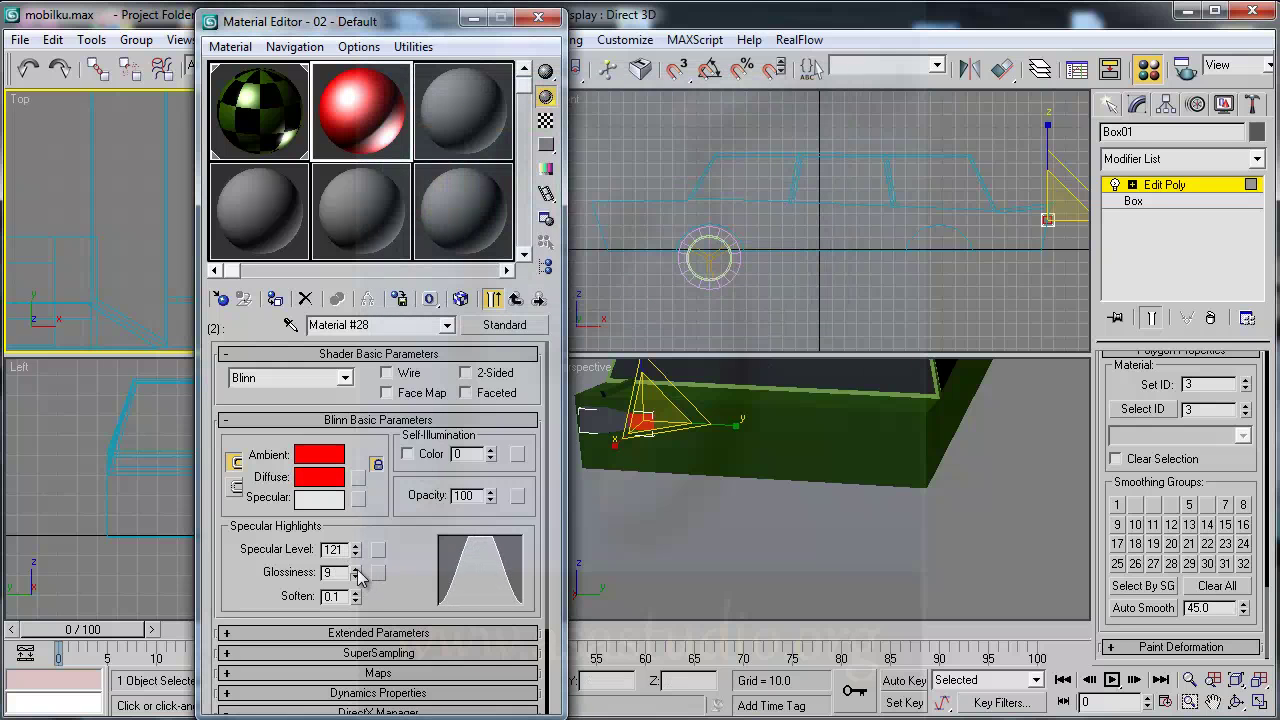
{"action": "left_click", "coordinate": [515, 299]}
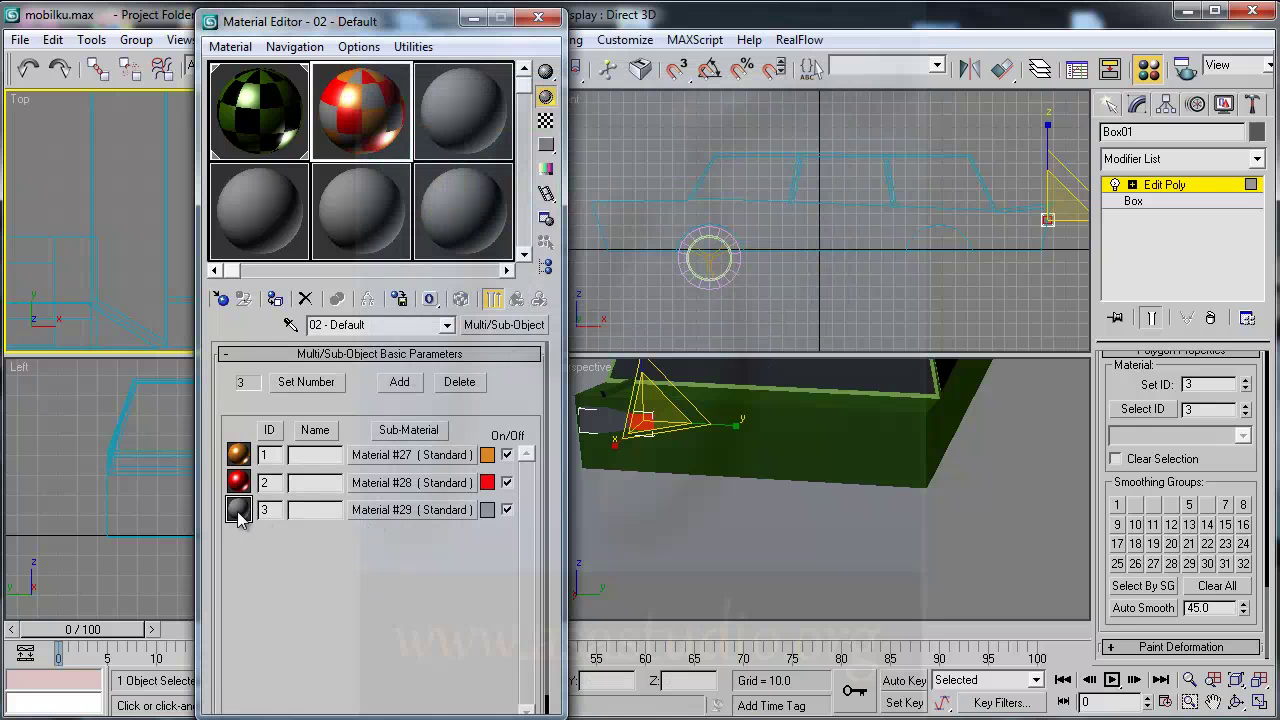
Step: Make Material #29 near-white with Specular Level 147 and assign the multi-material to Box01
{"action": "left_click", "coordinate": [424, 509]}
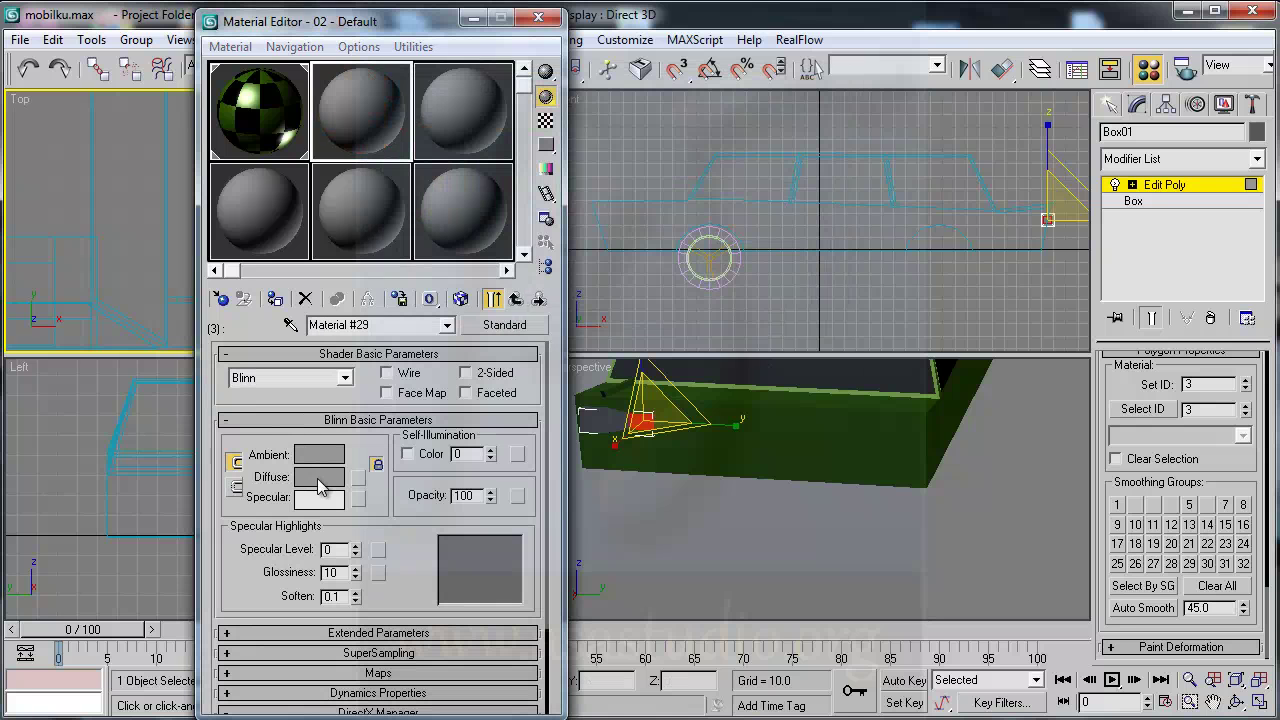
{"action": "left_click", "coordinate": [320, 480]}
{"action": "left_click_drag", "start_coordinate": [589, 247], "coordinate": [591, 279]}
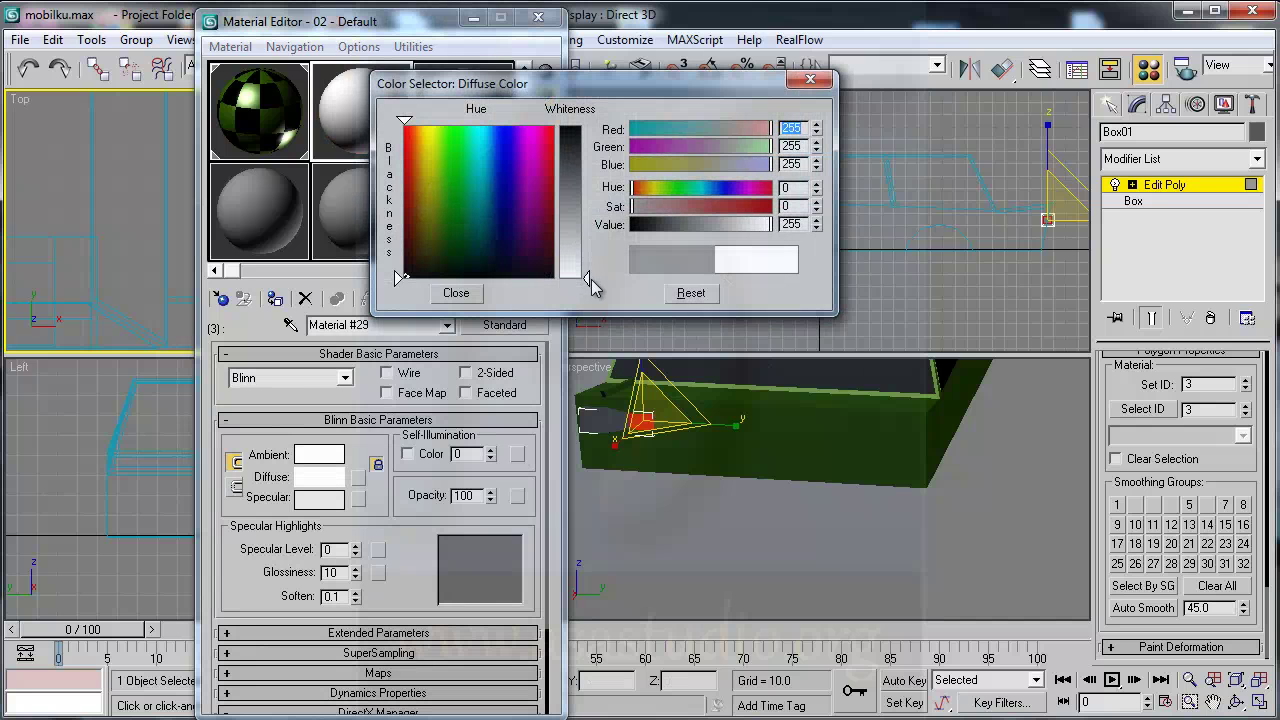
{"action": "left_click", "coordinate": [460, 293]}
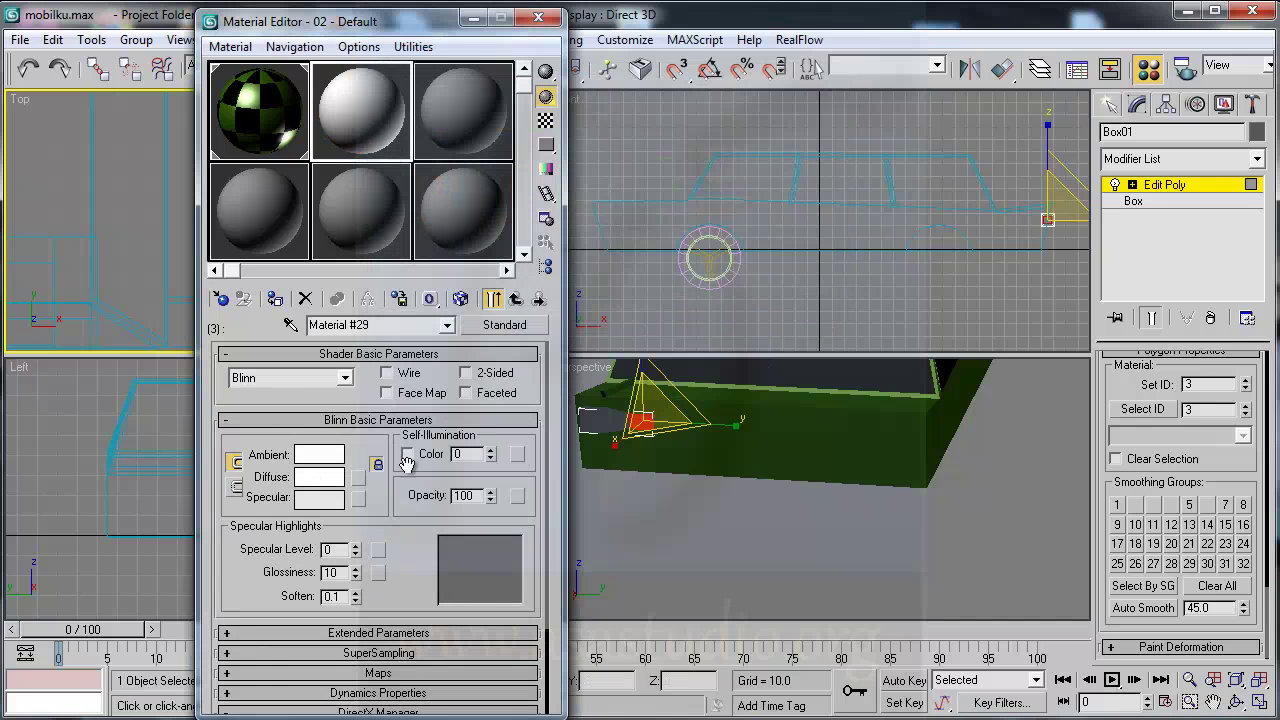
{"action": "mouse_move", "coordinate": [355, 549]}
{"action": "left_mouse_down"}
{"action": "mouse_move", "coordinate": [362, 540]}
{"action": "mouse_move", "coordinate": [357, 550]}
{"action": "left_mouse_up"}
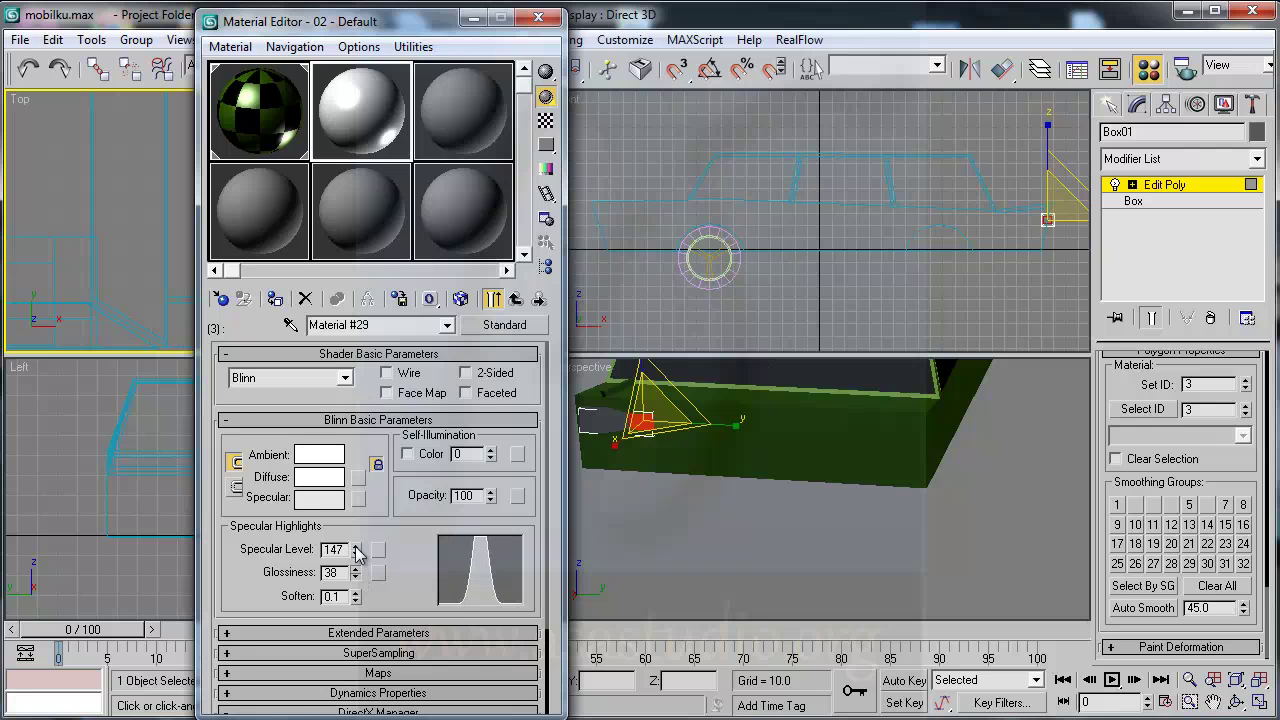
{"action": "left_click", "coordinate": [515, 301]}
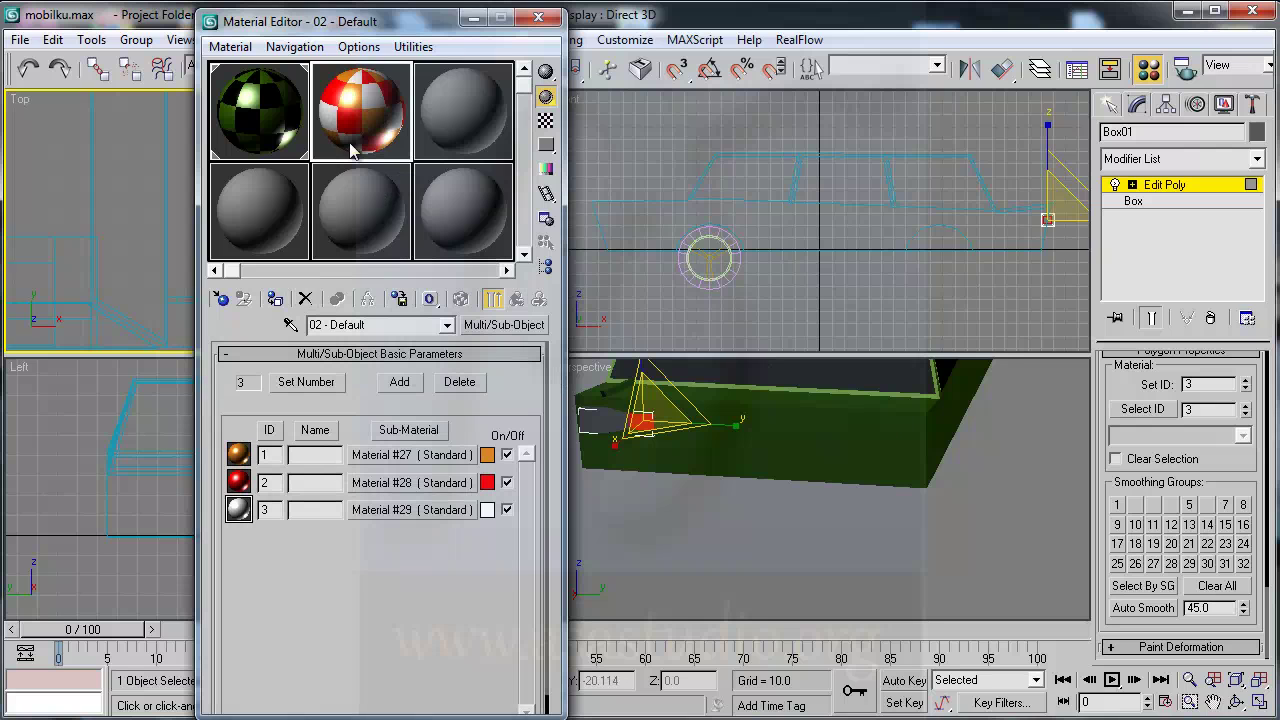
{"action": "left_click", "coordinate": [275, 299]}
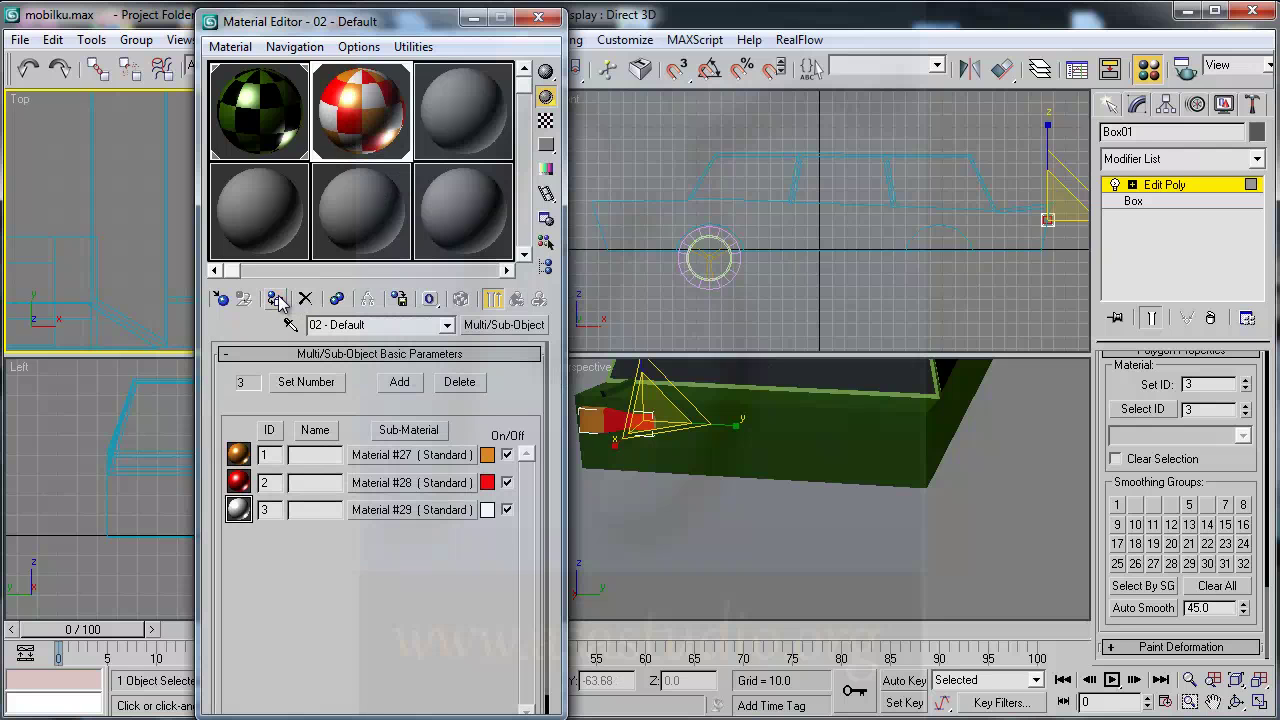
{"action": "left_click", "coordinate": [538, 19]}
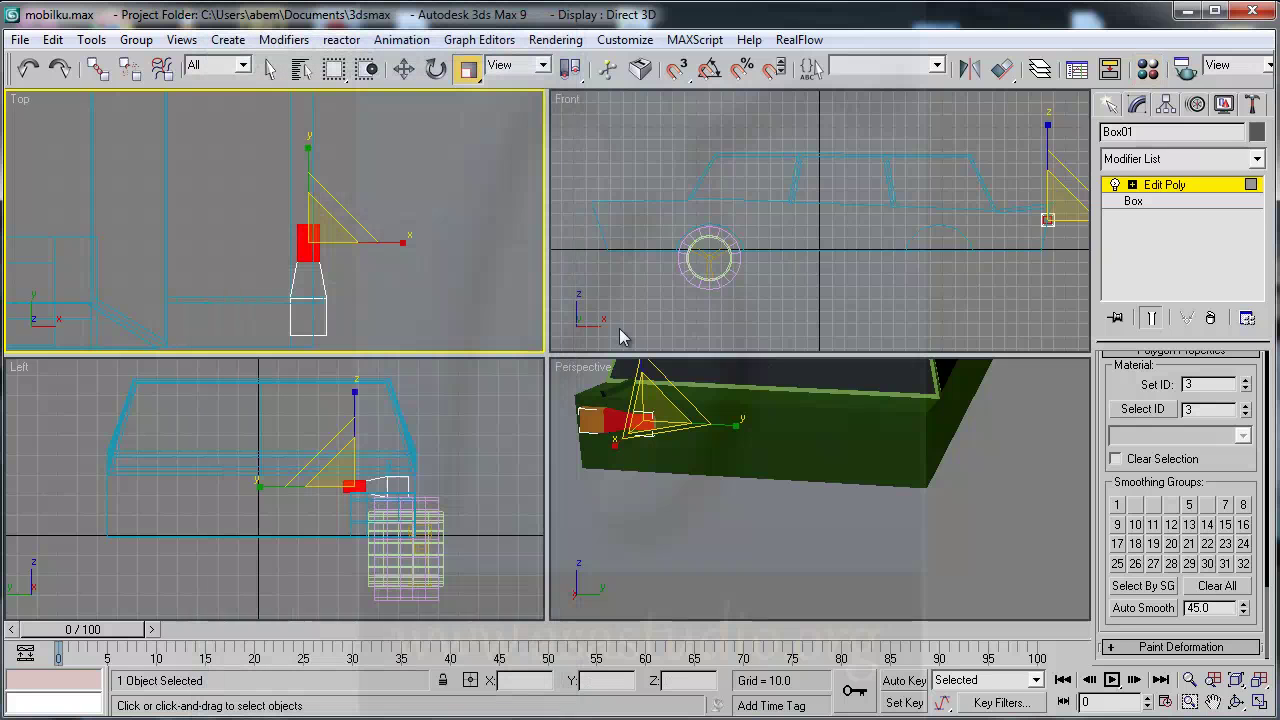
Step: Deselect the polygons, orbit the Perspective view, and return Box01 to whole-object level
{"action": "left_click", "coordinate": [601, 496]}
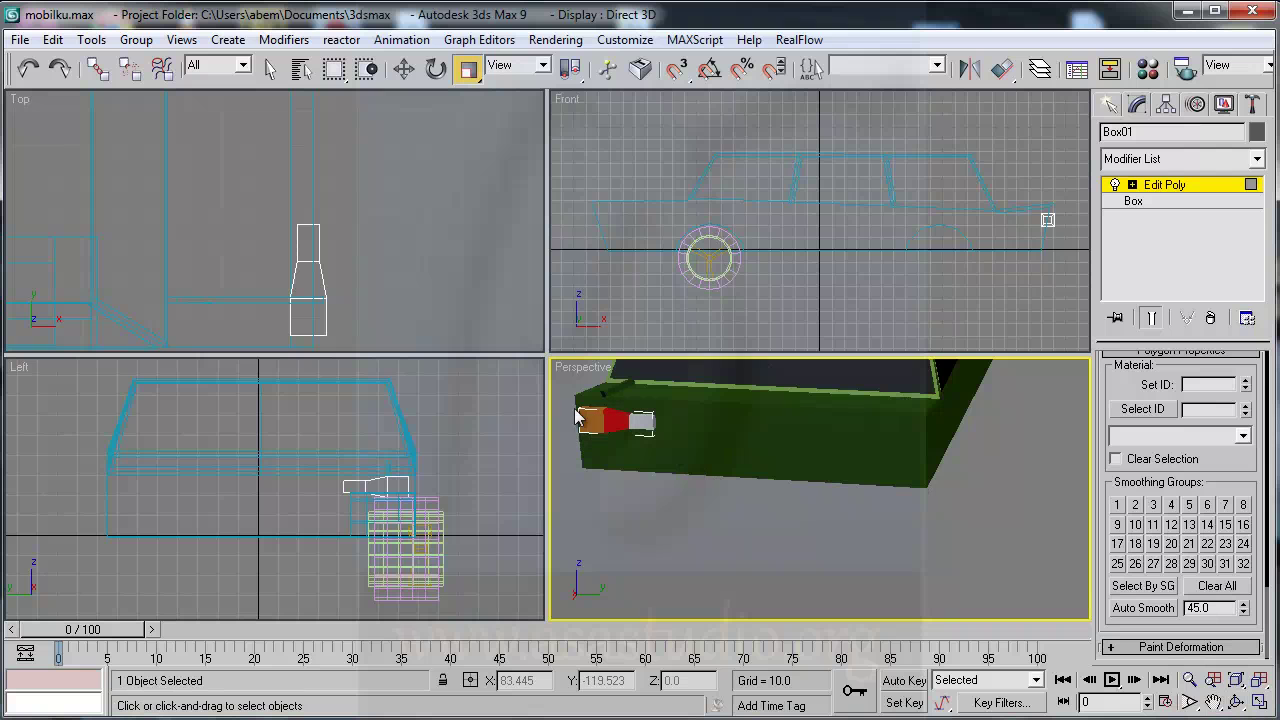
{"action": "left_click", "coordinate": [1236, 703]}
{"action": "mouse_move", "coordinate": [886, 557]}
{"action": "left_mouse_down"}
{"action": "mouse_move", "coordinate": [851, 486]}
{"action": "mouse_move", "coordinate": [1197, 388]}
{"action": "mouse_move", "coordinate": [1178, 480]}
{"action": "left_mouse_up"}
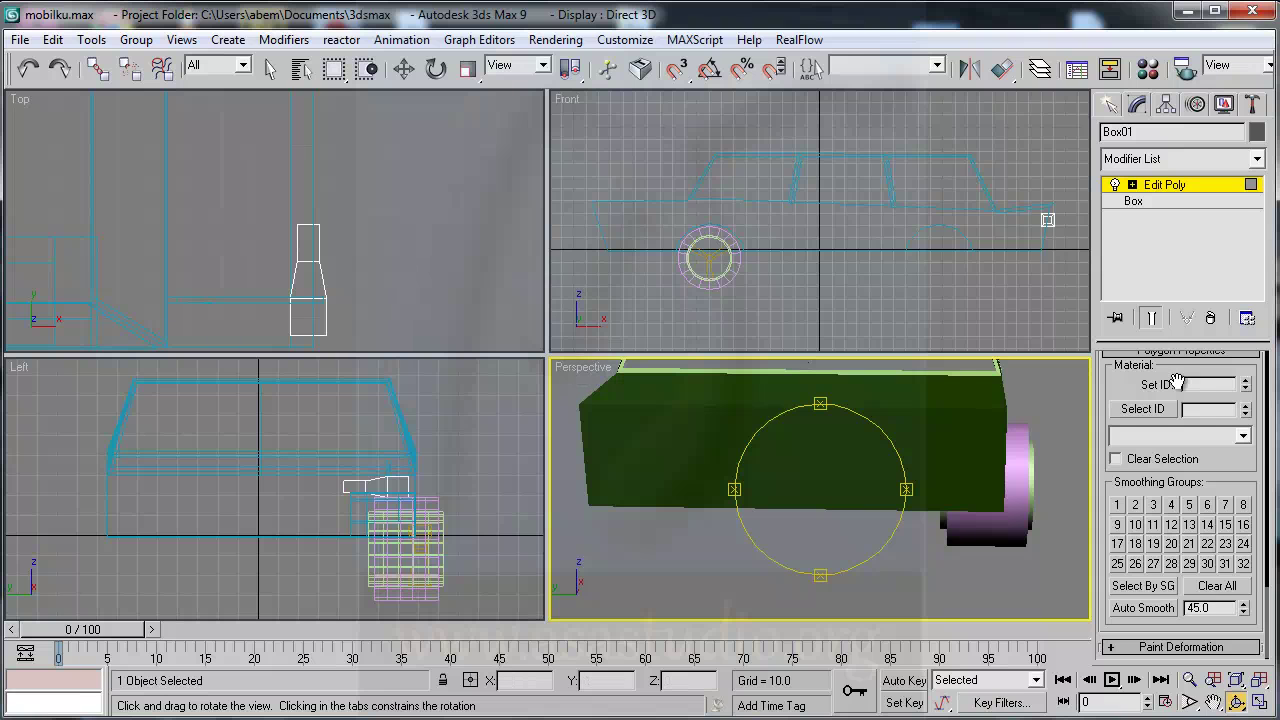
{"action": "left_click", "coordinate": [1137, 186]}
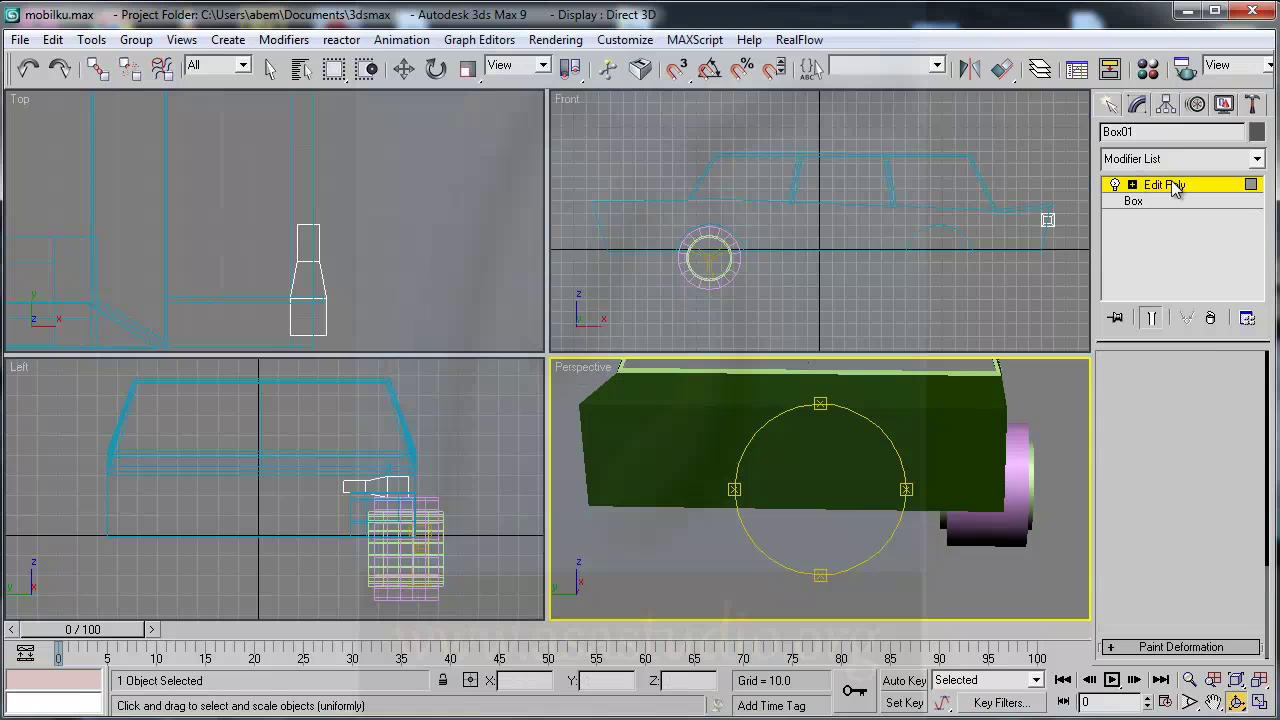
{"action": "left_click", "coordinate": [1110, 106]}
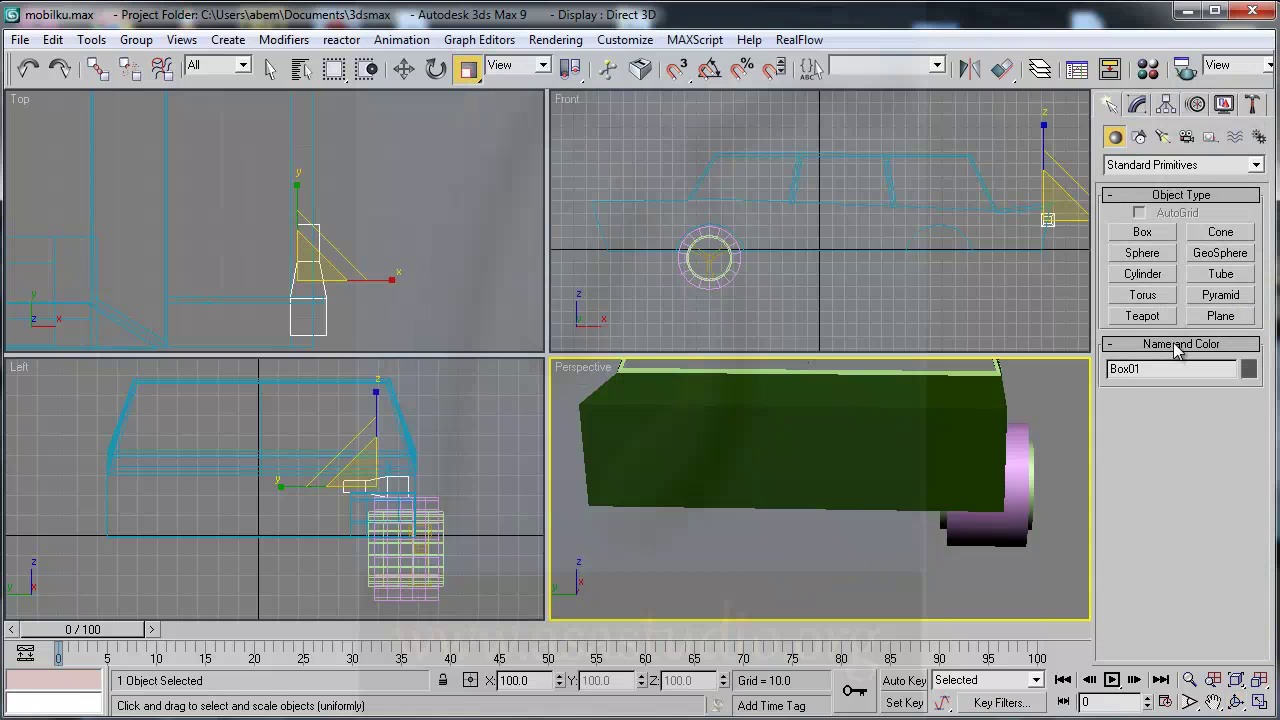
Step: Draw a six-sided cylinder in the Left view, radius 9.689 and height 13.972
{"action": "left_click", "coordinate": [1143, 274]}
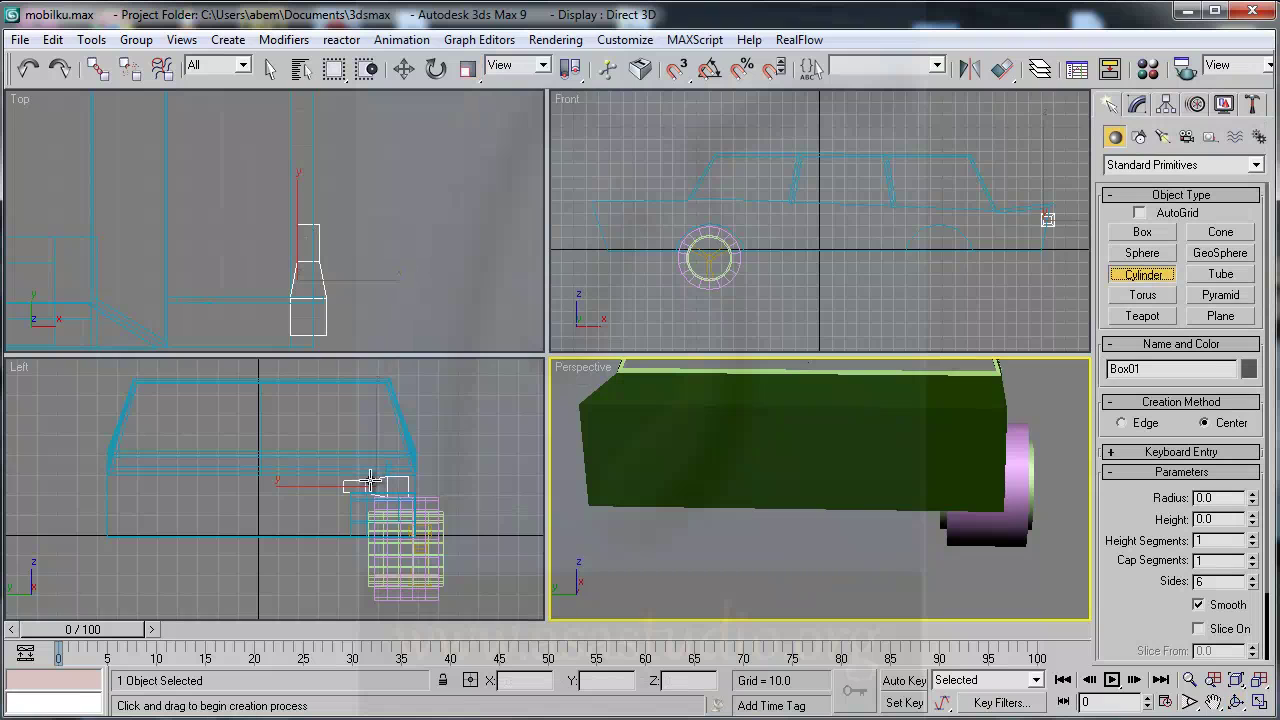
{"action": "left_click_drag", "start_coordinate": [370, 480], "coordinate": [382, 495]}
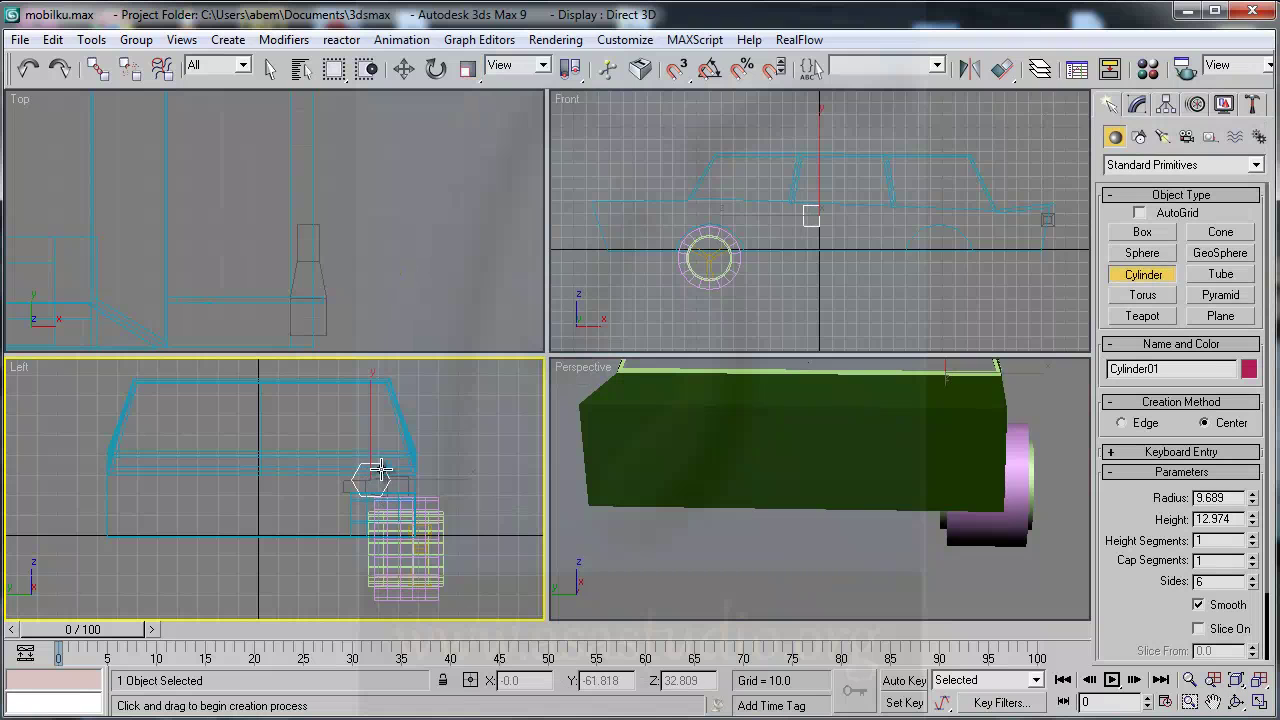
{"action": "left_click", "coordinate": [380, 465]}
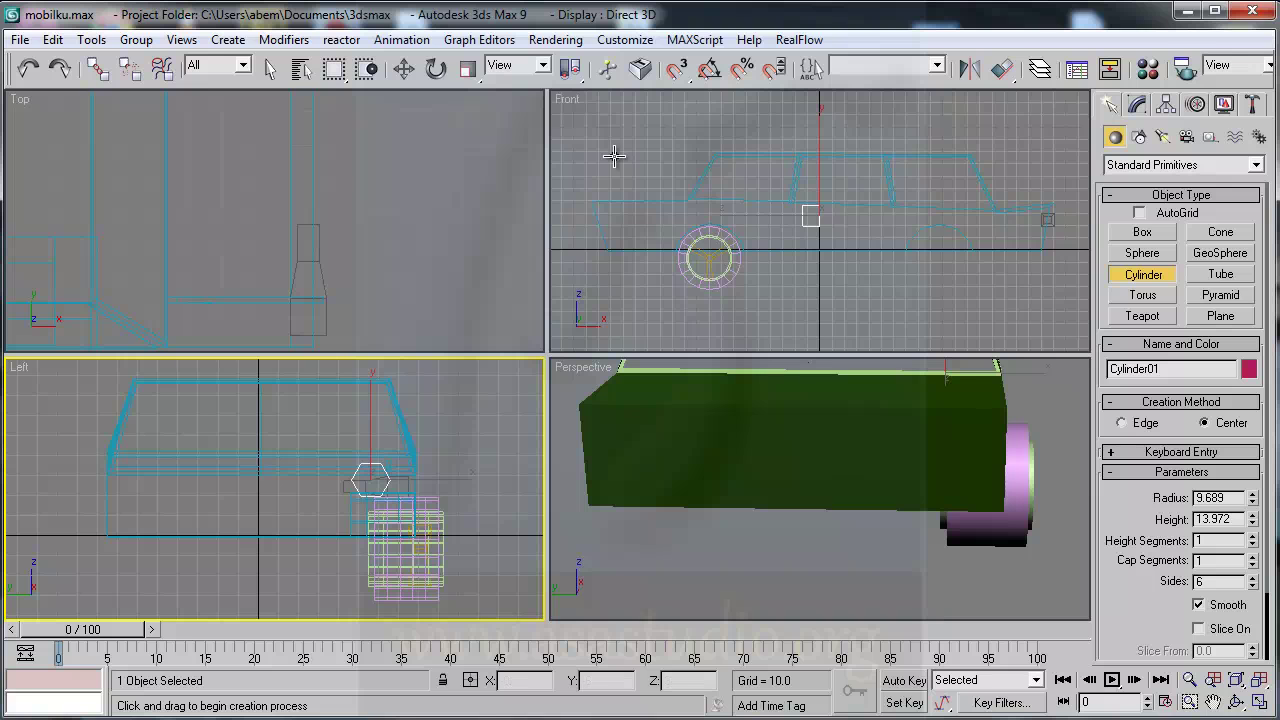
Step: Move Cylinder01 in the Front view so it sits against the car body's front end
{"action": "left_click", "coordinate": [405, 70]}
{"action": "left_click", "coordinate": [838, 226]}
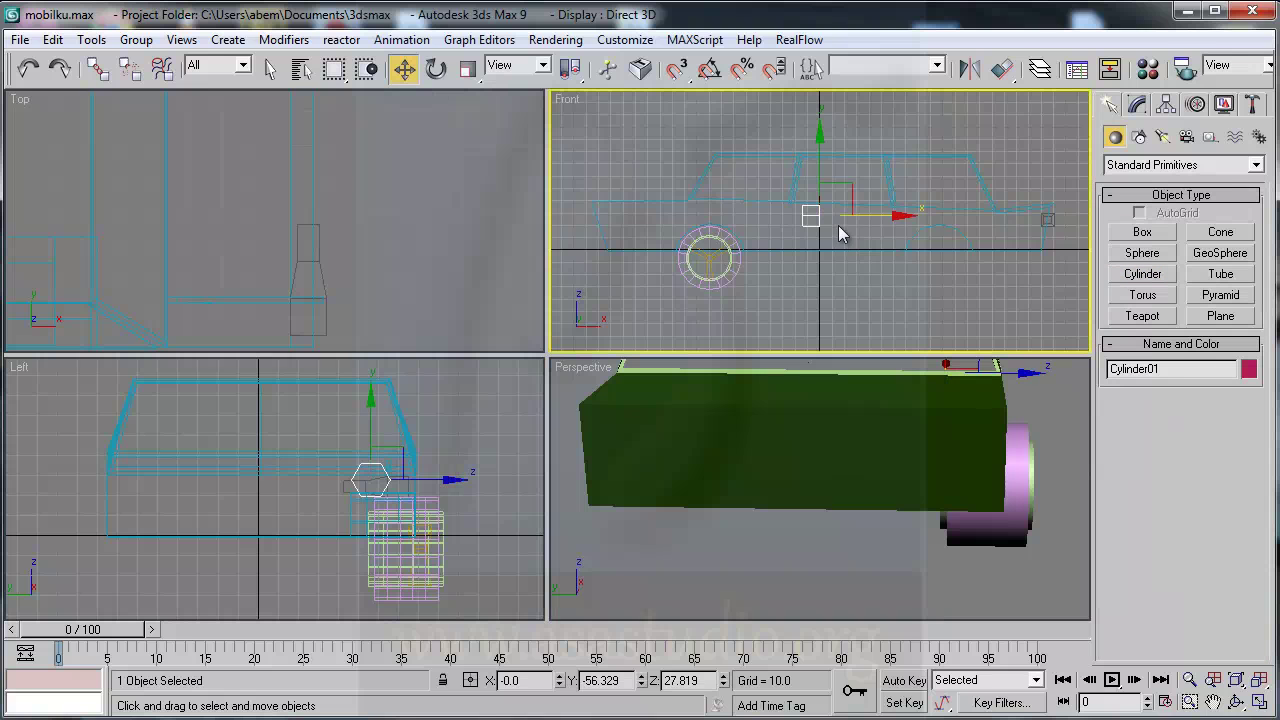
{"action": "left_click_drag", "start_coordinate": [892, 216], "coordinate": [686, 232]}
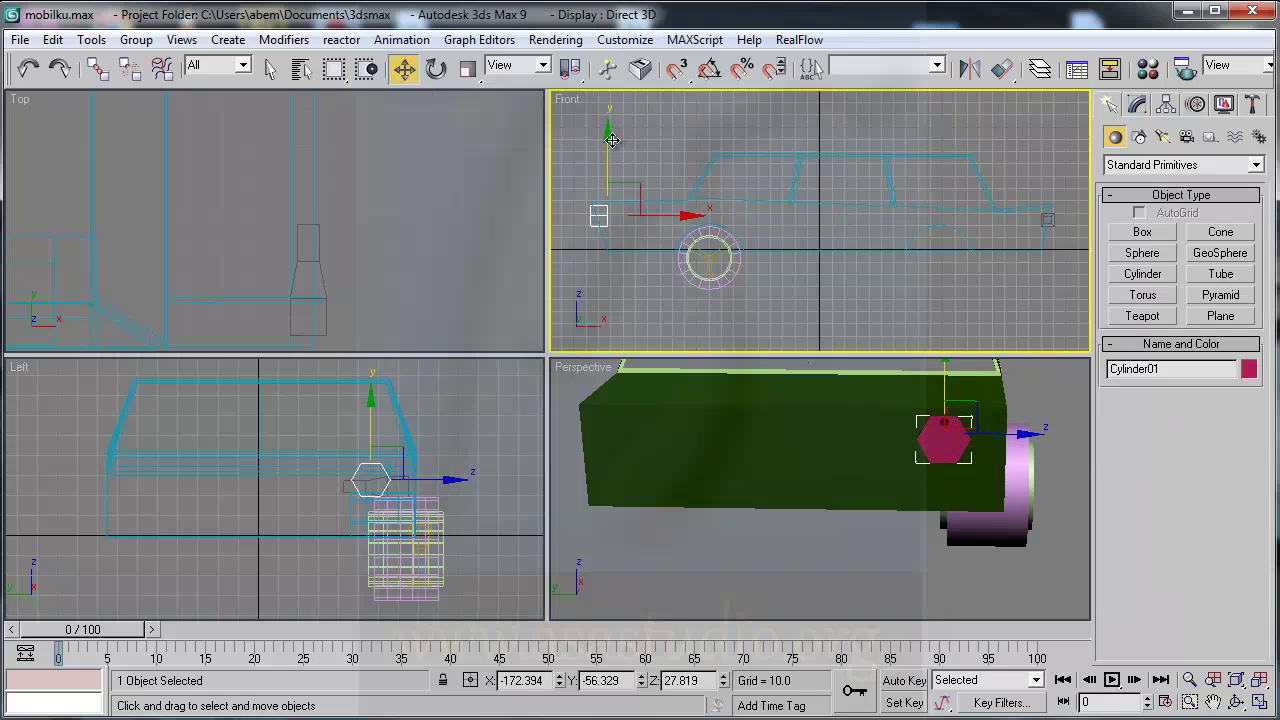
{"action": "left_click_drag", "start_coordinate": [611, 139], "coordinate": [611, 147]}
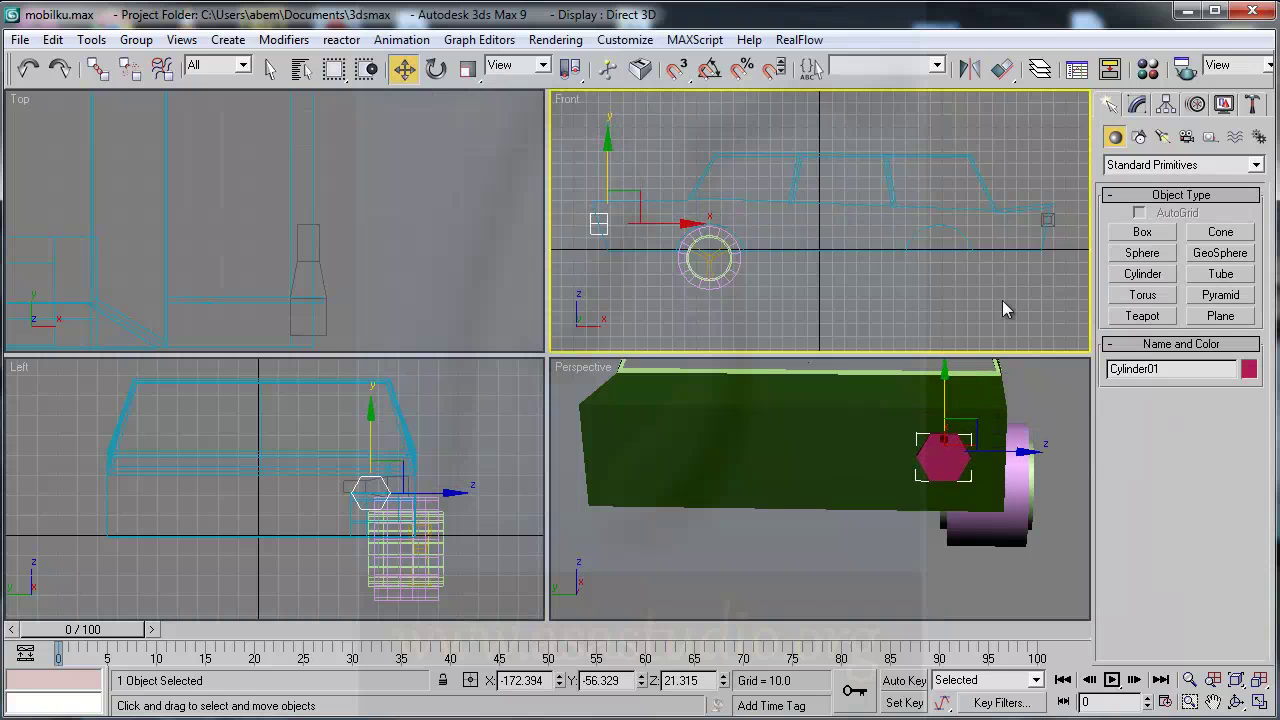
{"action": "left_click", "coordinate": [1166, 104]}
{"action": "left_click", "coordinate": [1160, 158]}
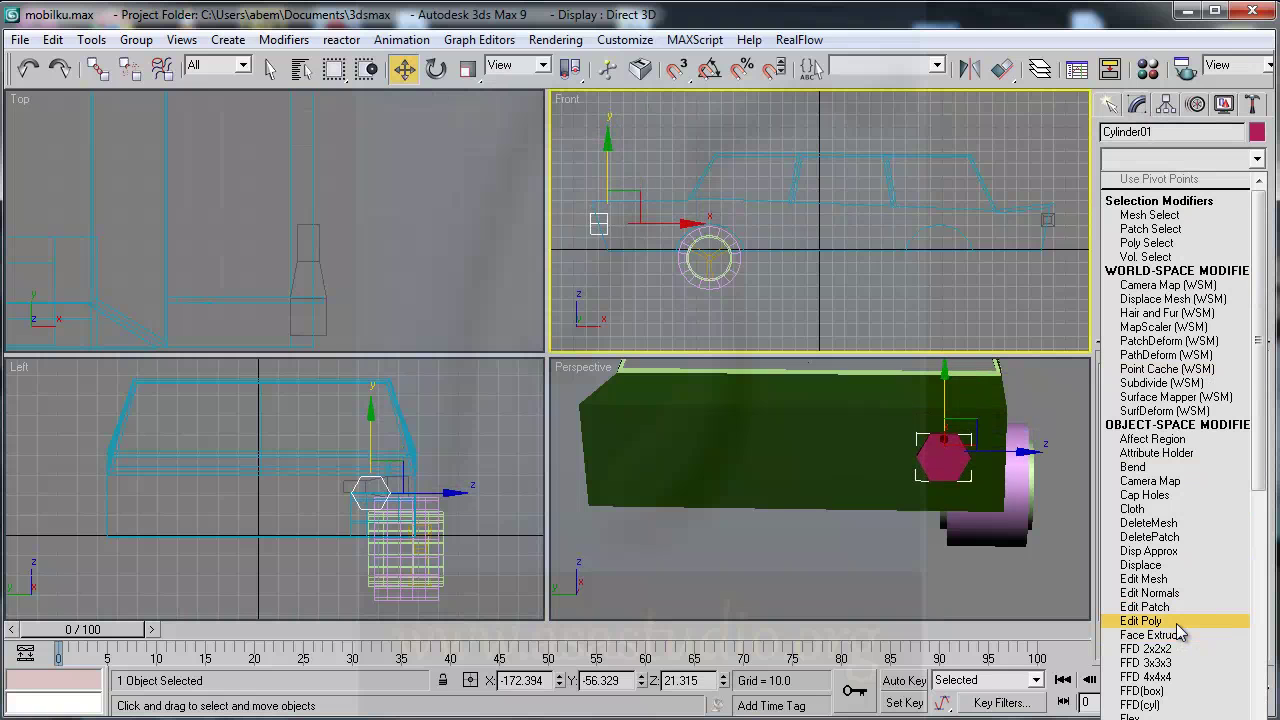
Step: Add Edit Poly to Cylinder01 and bevel its end cap polygon with height -0.67
{"action": "left_click", "coordinate": [1170, 620]}
{"action": "left_click", "coordinate": [1202, 447]}
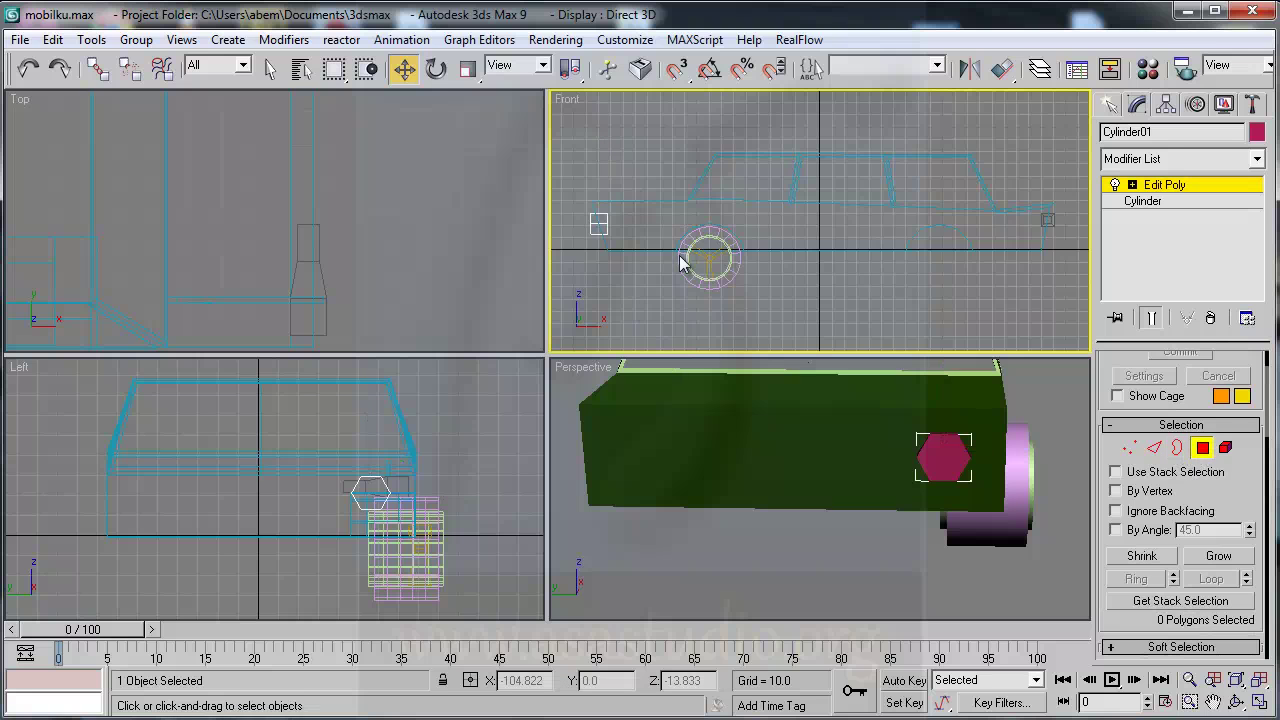
{"action": "left_click", "coordinate": [367, 497]}
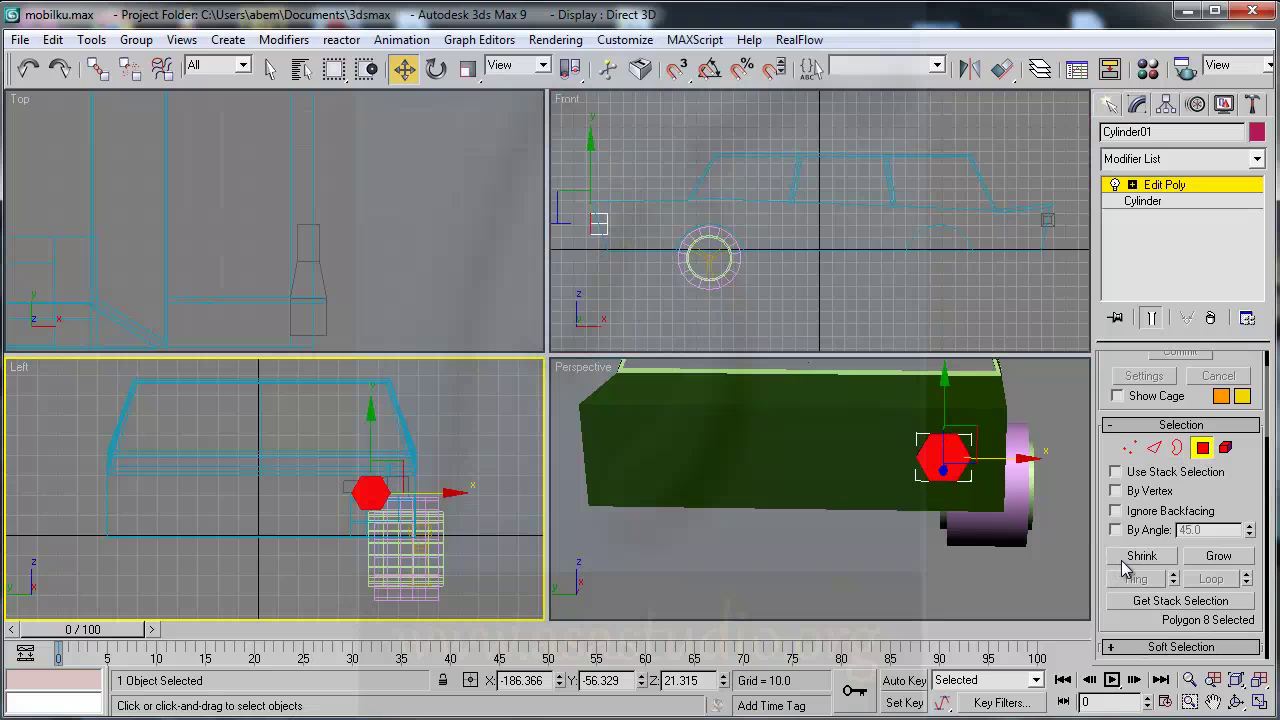
{"action": "left_click_drag", "start_coordinate": [1262, 568], "coordinate": [1268, 344]}
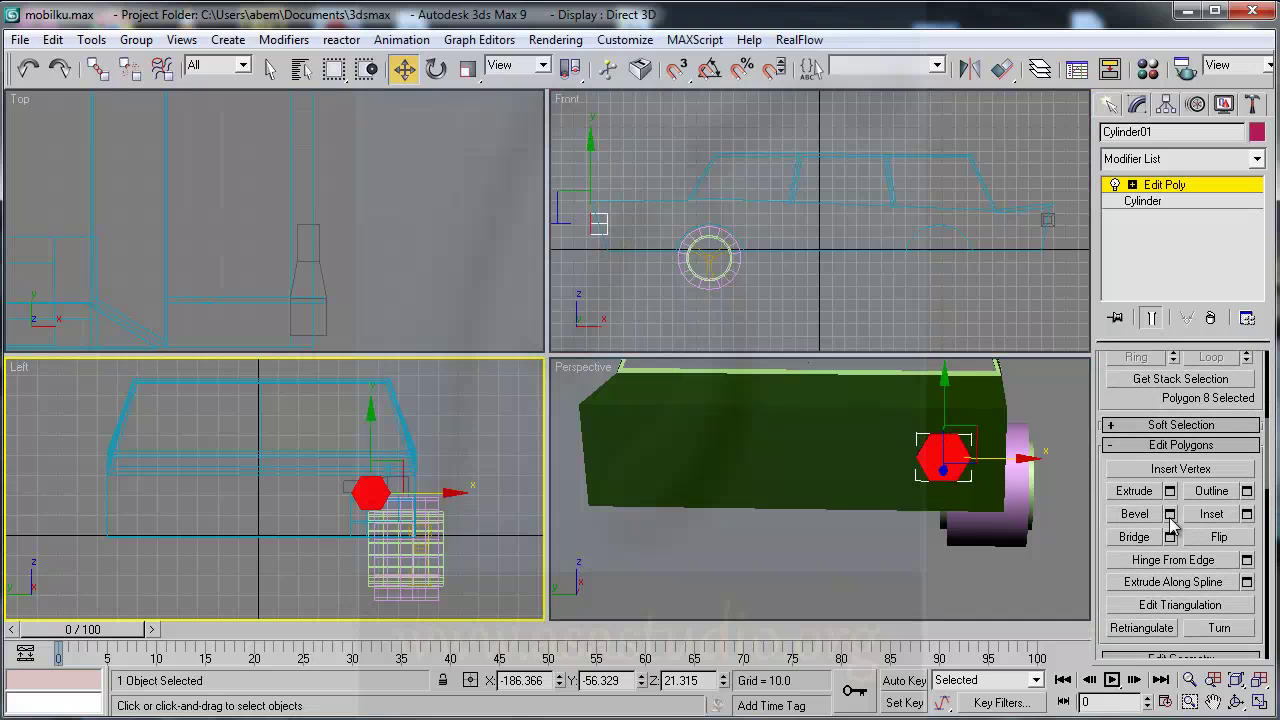
{"action": "left_click", "coordinate": [1169, 513]}
{"action": "left_click_drag", "start_coordinate": [602, 714], "coordinate": [604, 694]}
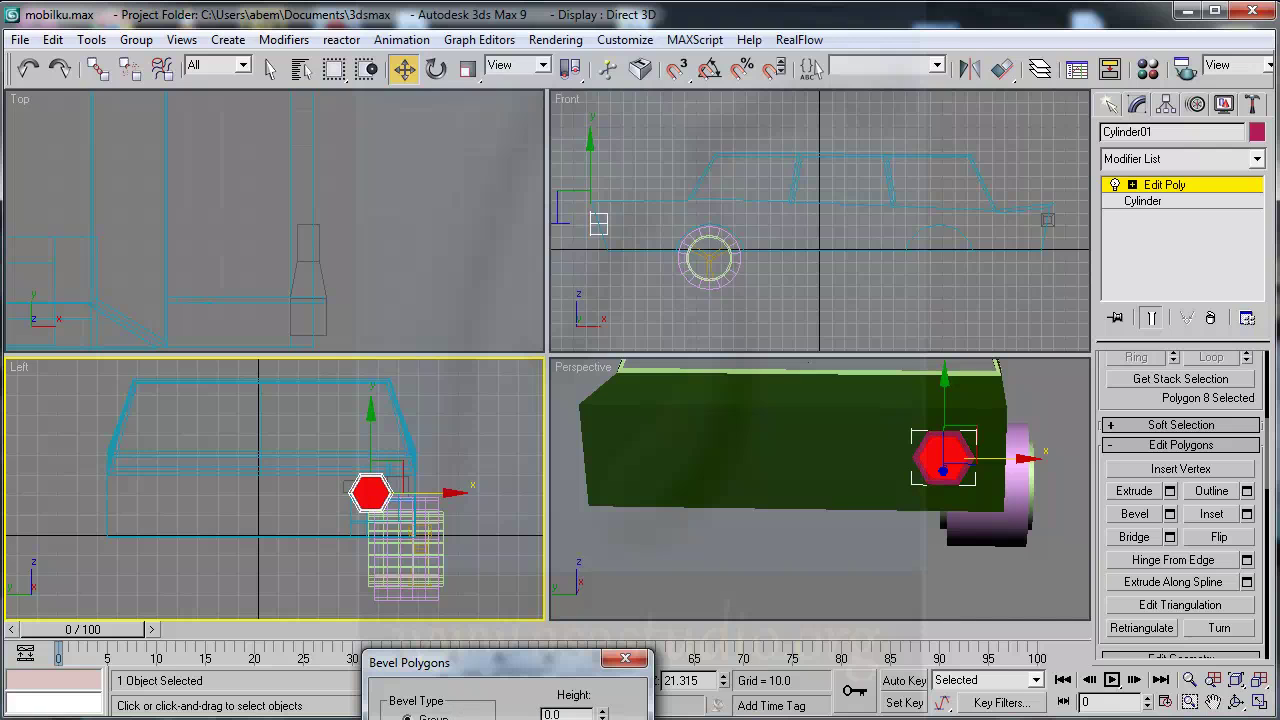
{"action": "left_click_drag", "start_coordinate": [603, 714], "coordinate": [602, 719]}
{"action": "key", "text": "Return"}
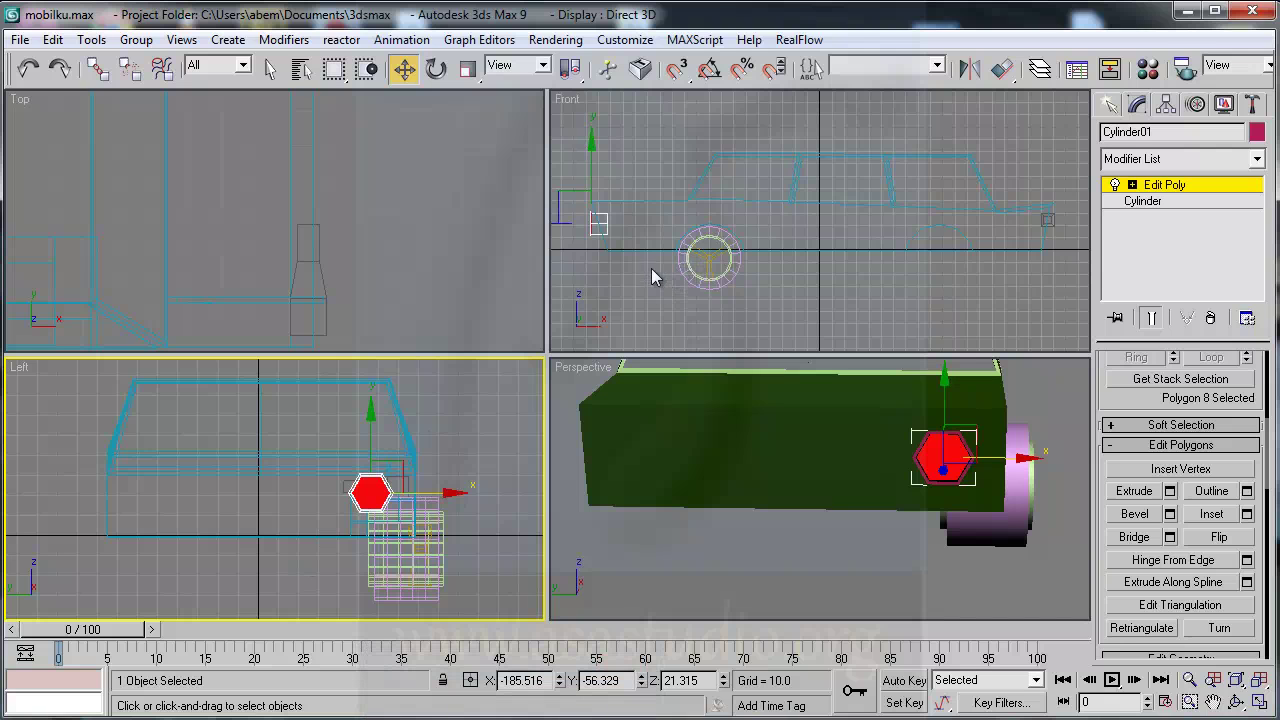
{"action": "right_click", "coordinate": [1066, 440]}
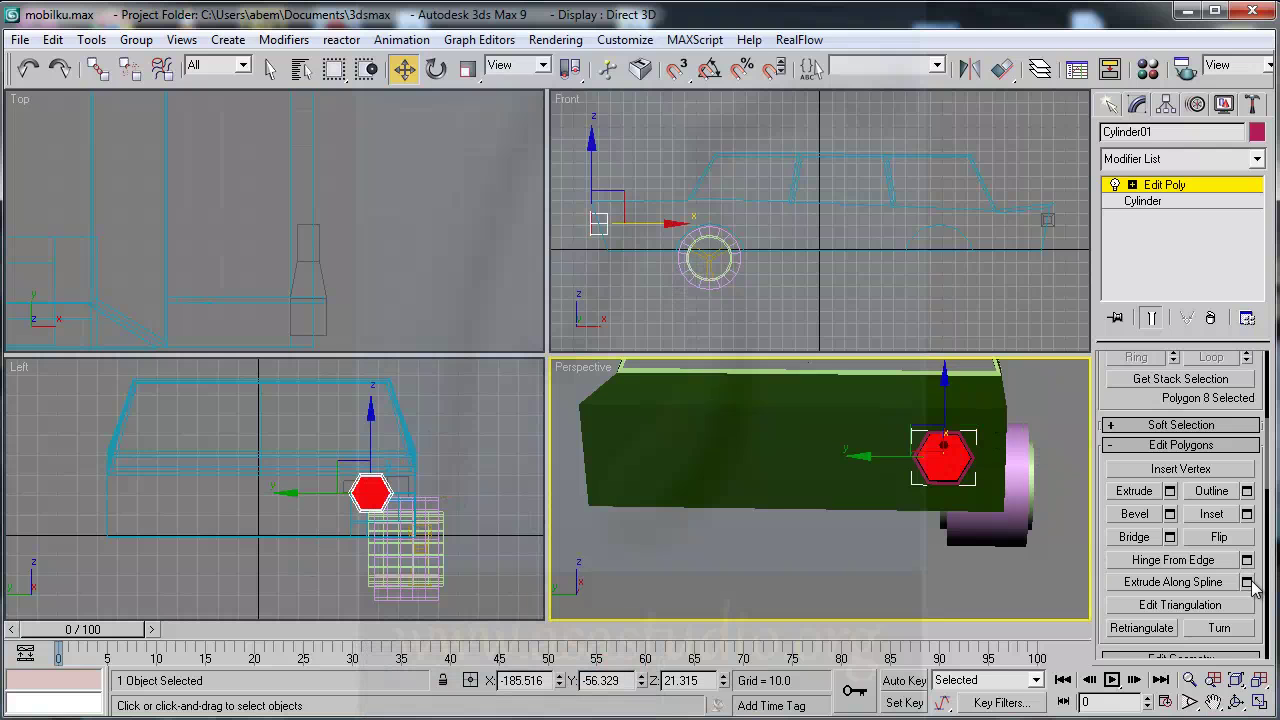
Step: Confirm the cap's material ID is 1, then select the bevelled rim polygons in the Front view
{"action": "scroll", "coordinate": [1258, 582], "scroll_direction": "down", "scroll_amount": 3}
{"action": "scroll", "coordinate": [1258, 582], "scroll_direction": "down", "scroll_amount": 3}
{"action": "scroll", "coordinate": [1258, 582], "scroll_direction": "down", "scroll_amount": 3}
{"action": "scroll", "coordinate": [1258, 582], "scroll_direction": "down", "scroll_amount": 2}
{"action": "scroll", "coordinate": [1256, 434], "scroll_direction": "down", "scroll_amount": 5}
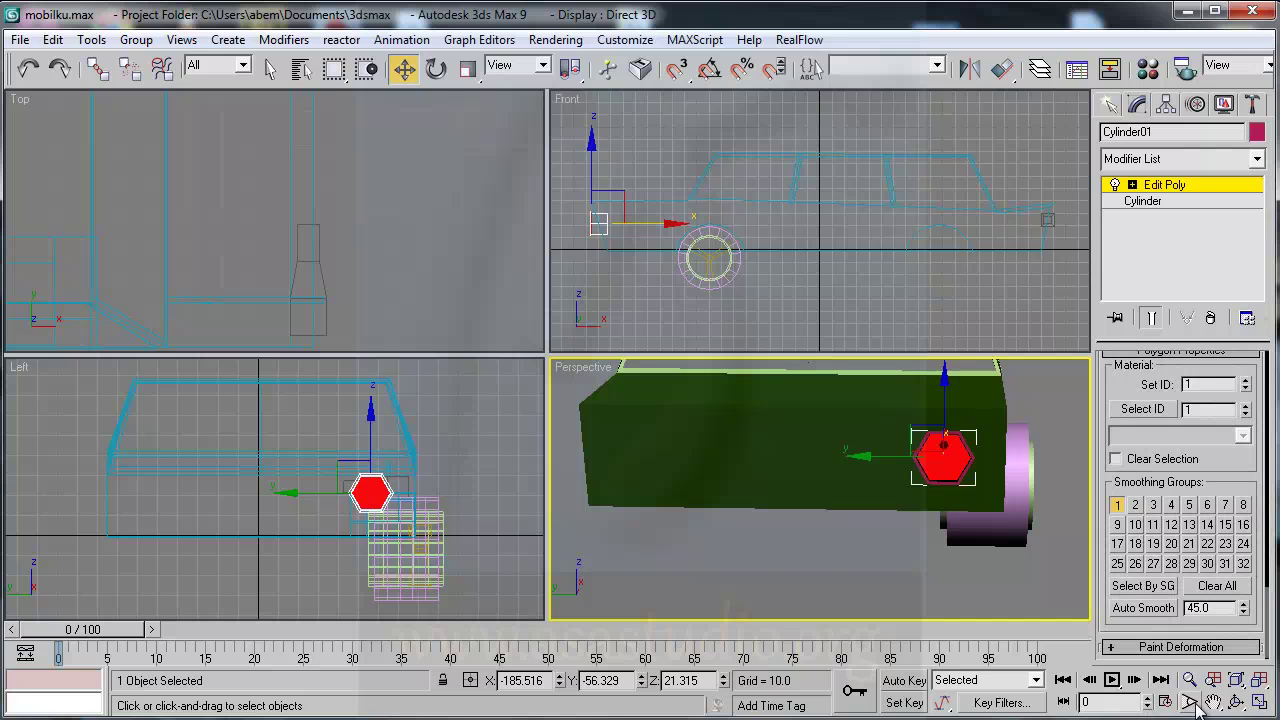
{"action": "double_click", "coordinate": [1198, 386]}
{"action": "left_click_drag", "start_coordinate": [568, 187], "coordinate": [635, 284]}
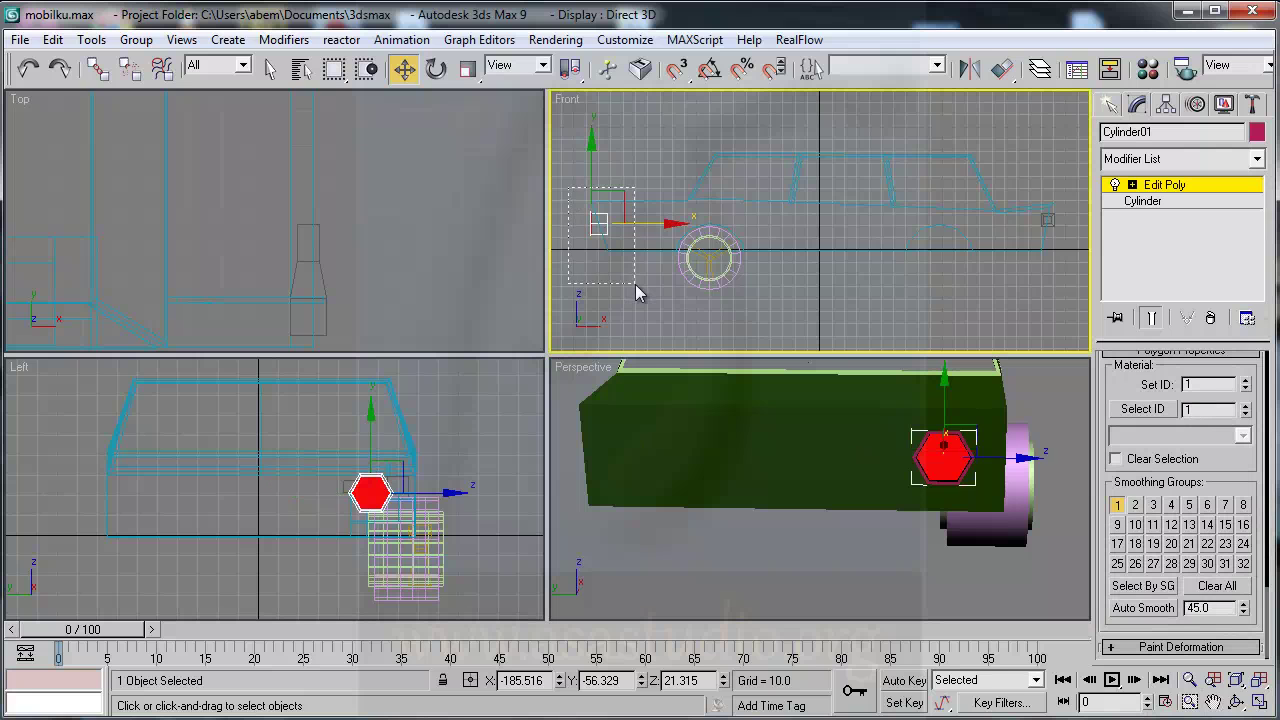
{"action": "left_click", "coordinate": [368, 494]}
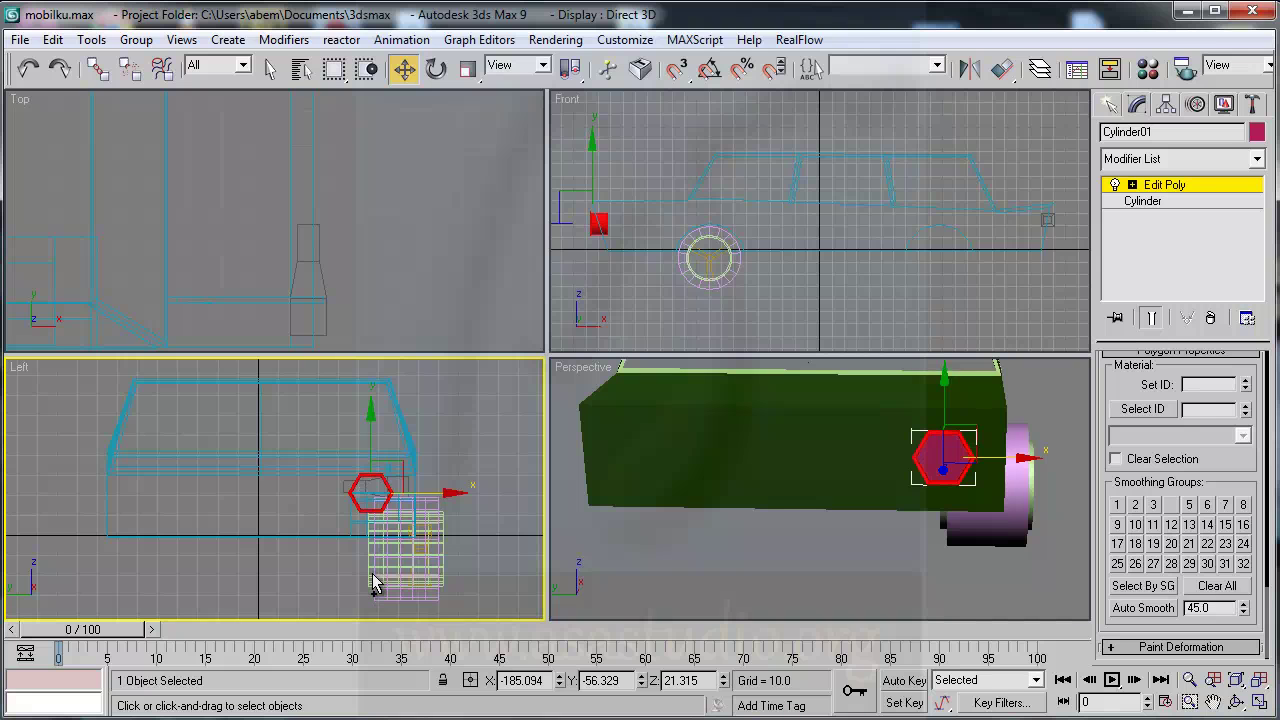
Step: Orbit and pan the Perspective view to the hexagonal part beside the wheel and select its end polygon
{"action": "left_click", "coordinate": [1236, 702]}
{"action": "left_click", "coordinate": [957, 456]}
{"action": "left_click_drag", "start_coordinate": [957, 456], "coordinate": [886, 464]}
{"action": "left_click", "coordinate": [1213, 702]}
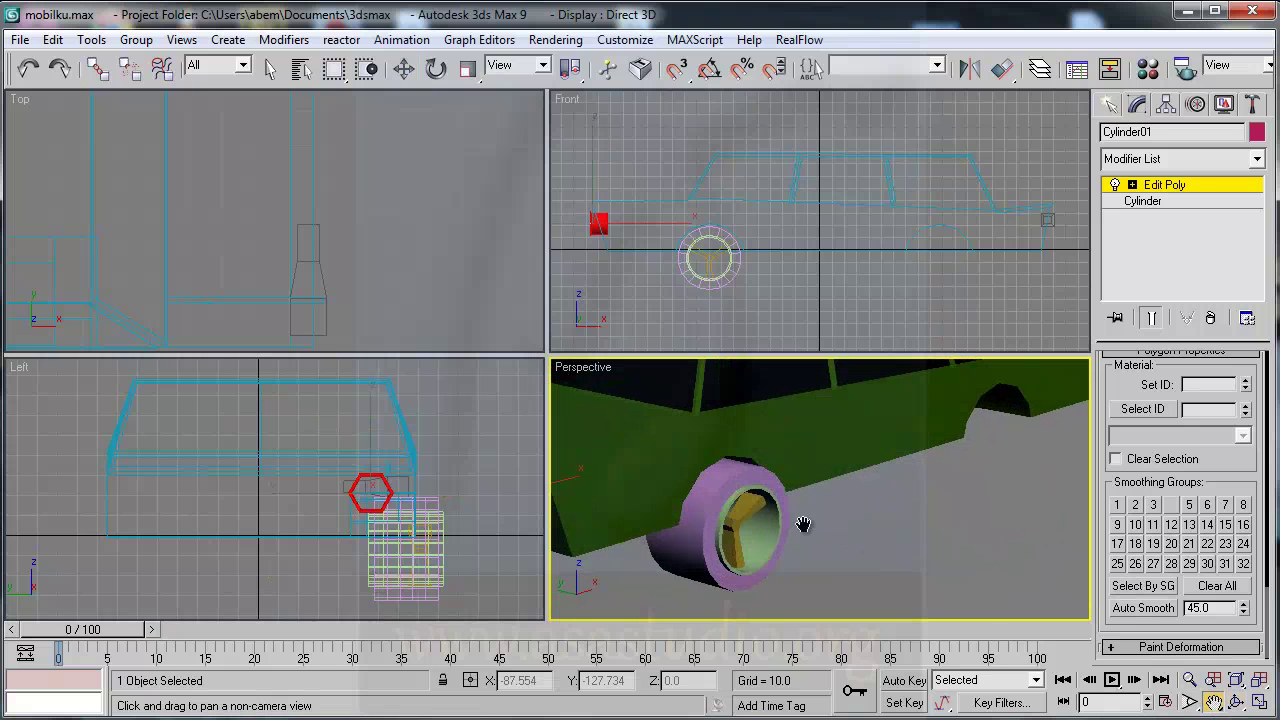
{"action": "left_click_drag", "start_coordinate": [803, 524], "coordinate": [978, 474]}
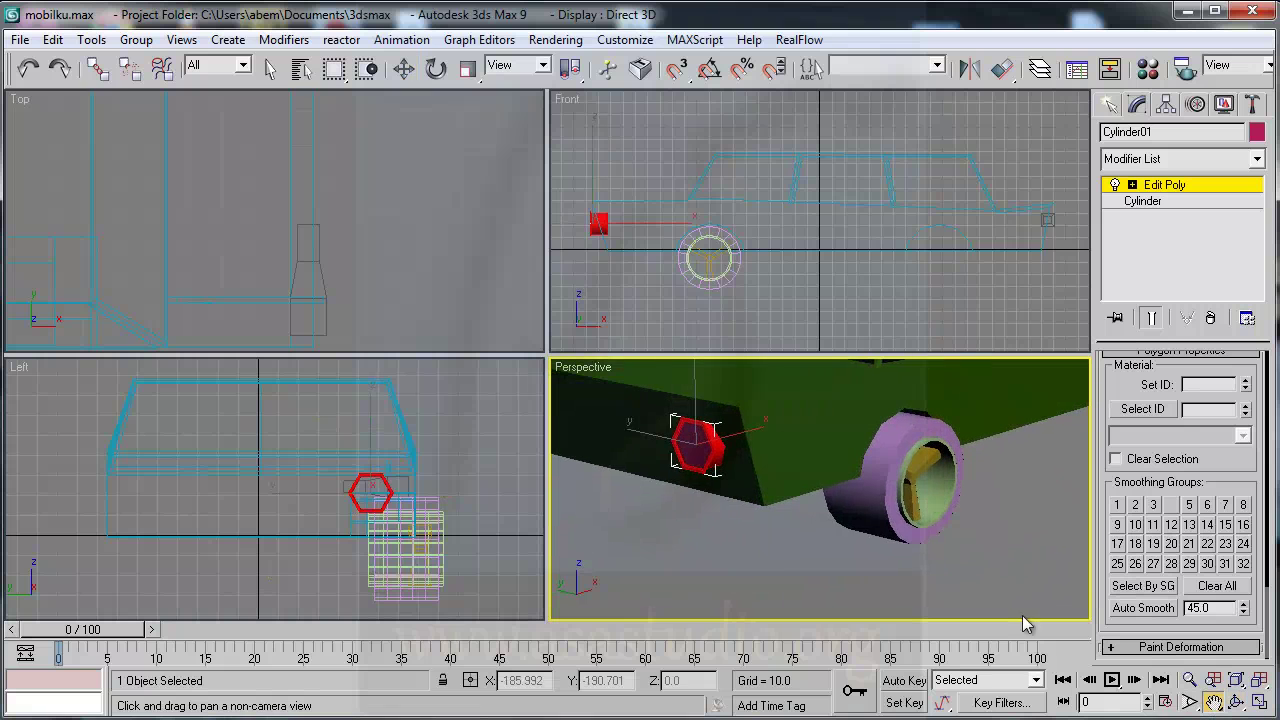
{"action": "left_click", "coordinate": [1236, 702]}
{"action": "left_click_drag", "start_coordinate": [835, 498], "coordinate": [648, 460]}
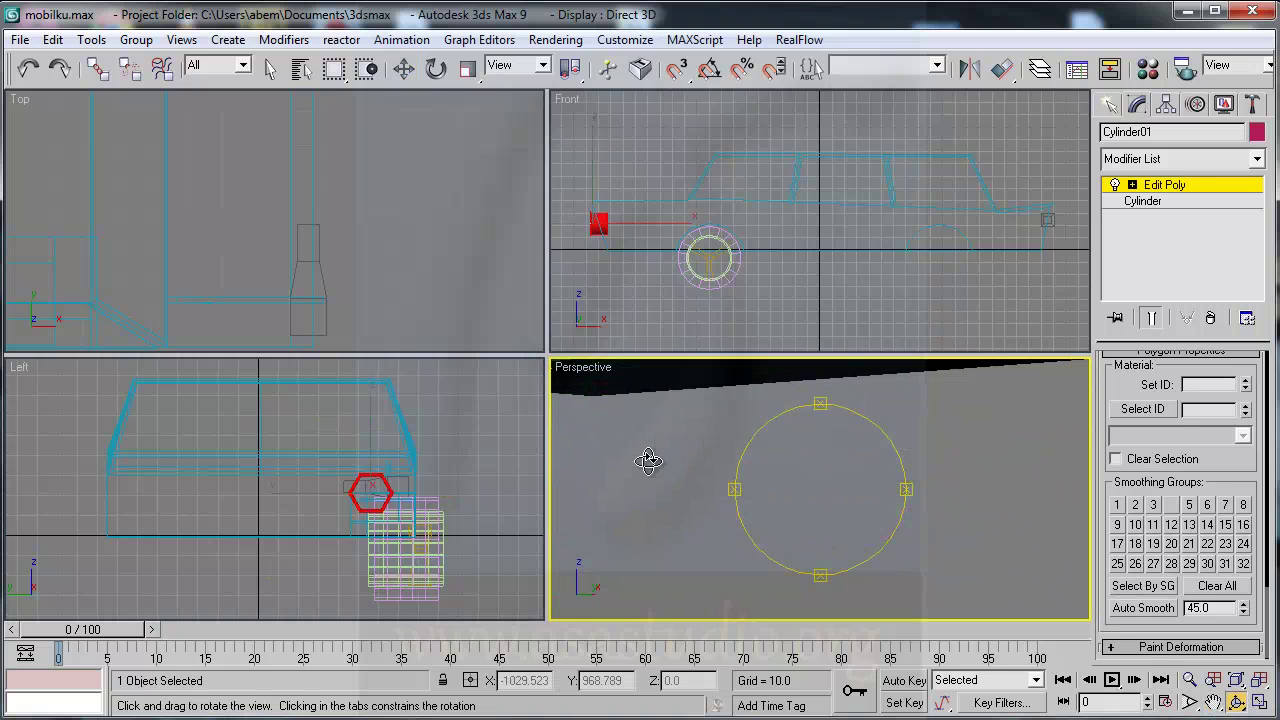
{"action": "left_click", "coordinate": [1213, 702]}
{"action": "left_click_drag", "start_coordinate": [700, 434], "coordinate": [710, 467]}
{"action": "key", "text": "w"}
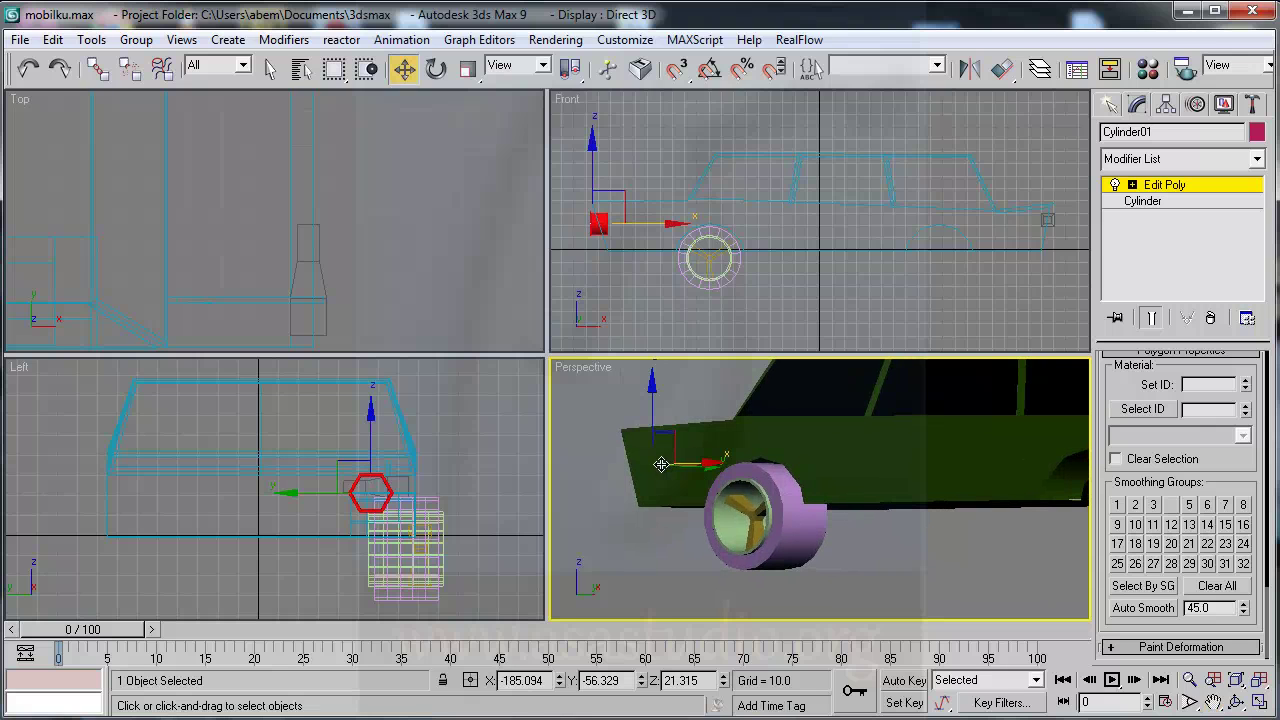
{"action": "left_click_drag", "start_coordinate": [658, 463], "coordinate": [659, 464]}
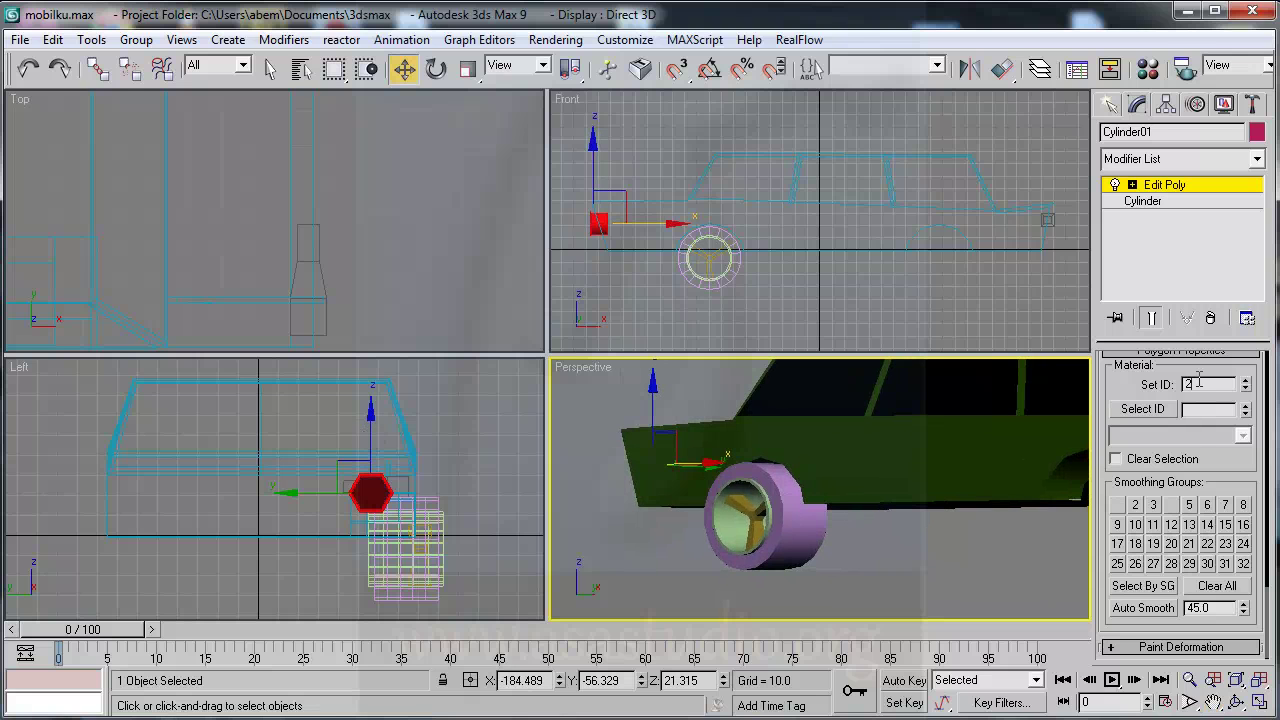
Step: Convert the third sample slot to a Multi/Sub-Object with 2 sub-materials and open sub-material 1
{"action": "left_click", "coordinate": [579, 463]}
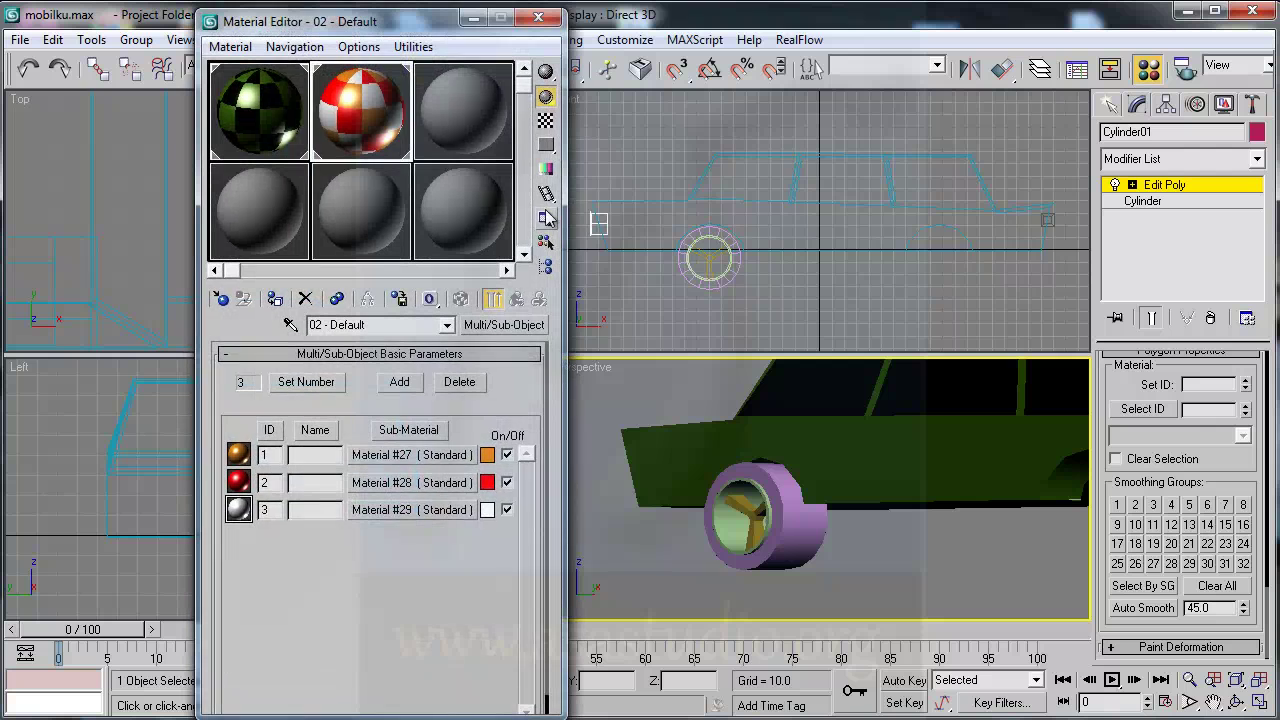
{"action": "left_click", "coordinate": [456, 118]}
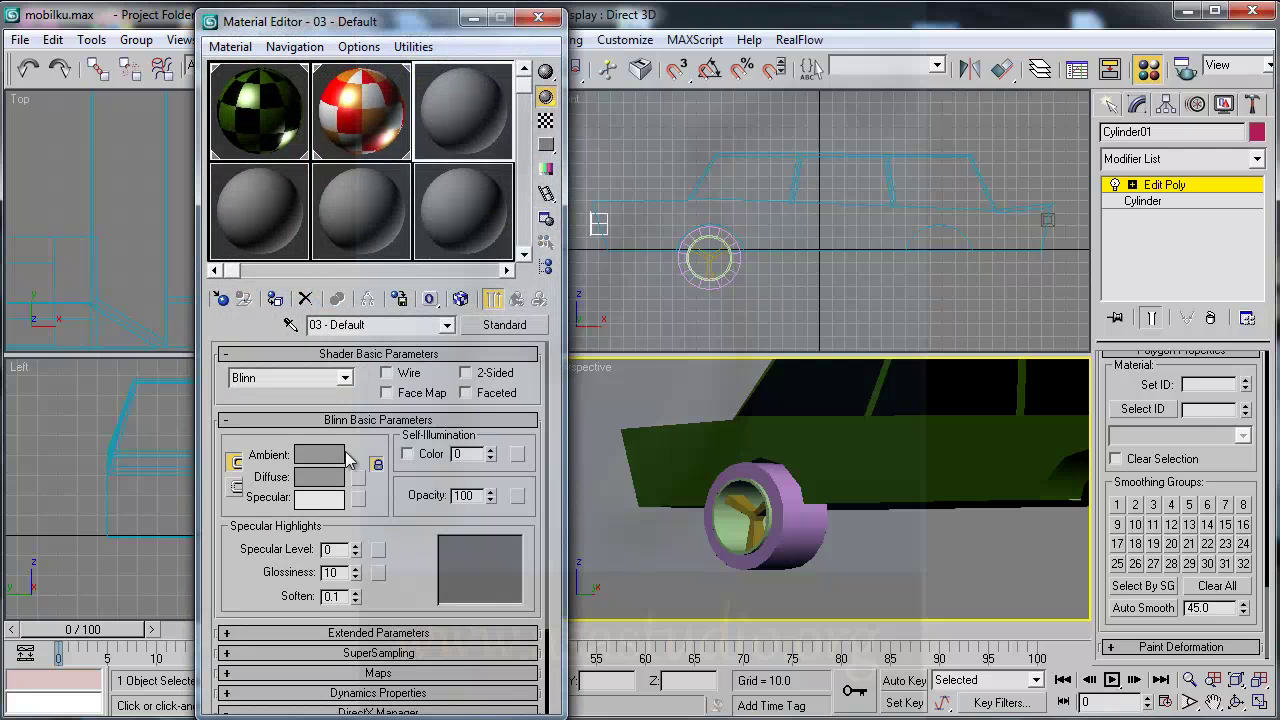
{"action": "left_click", "coordinate": [505, 326]}
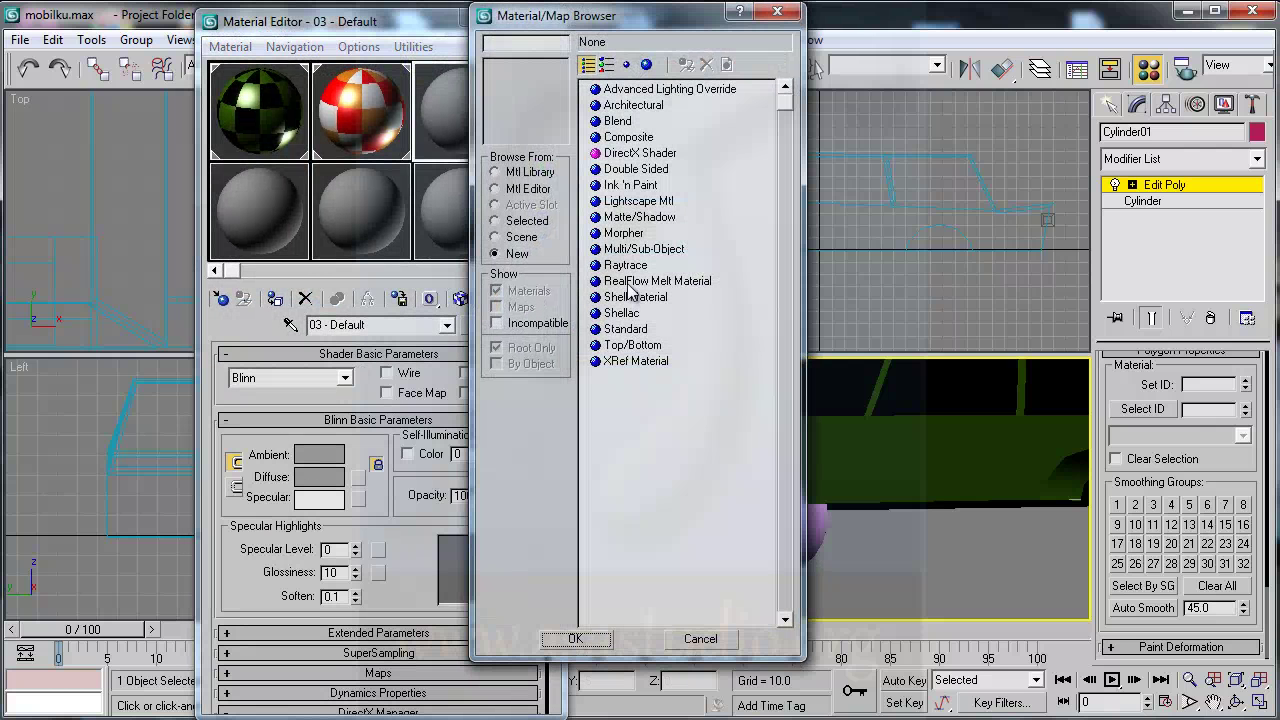
{"action": "double_click", "coordinate": [624, 251]}
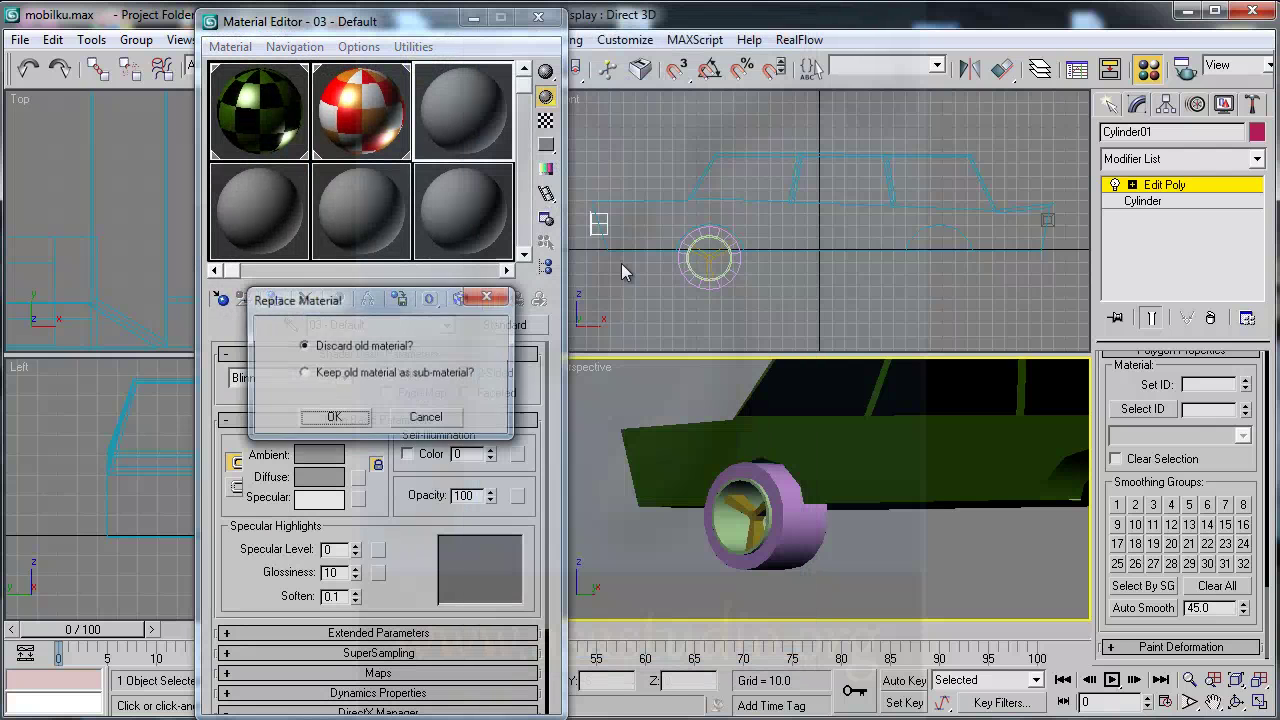
{"action": "left_click", "coordinate": [310, 422]}
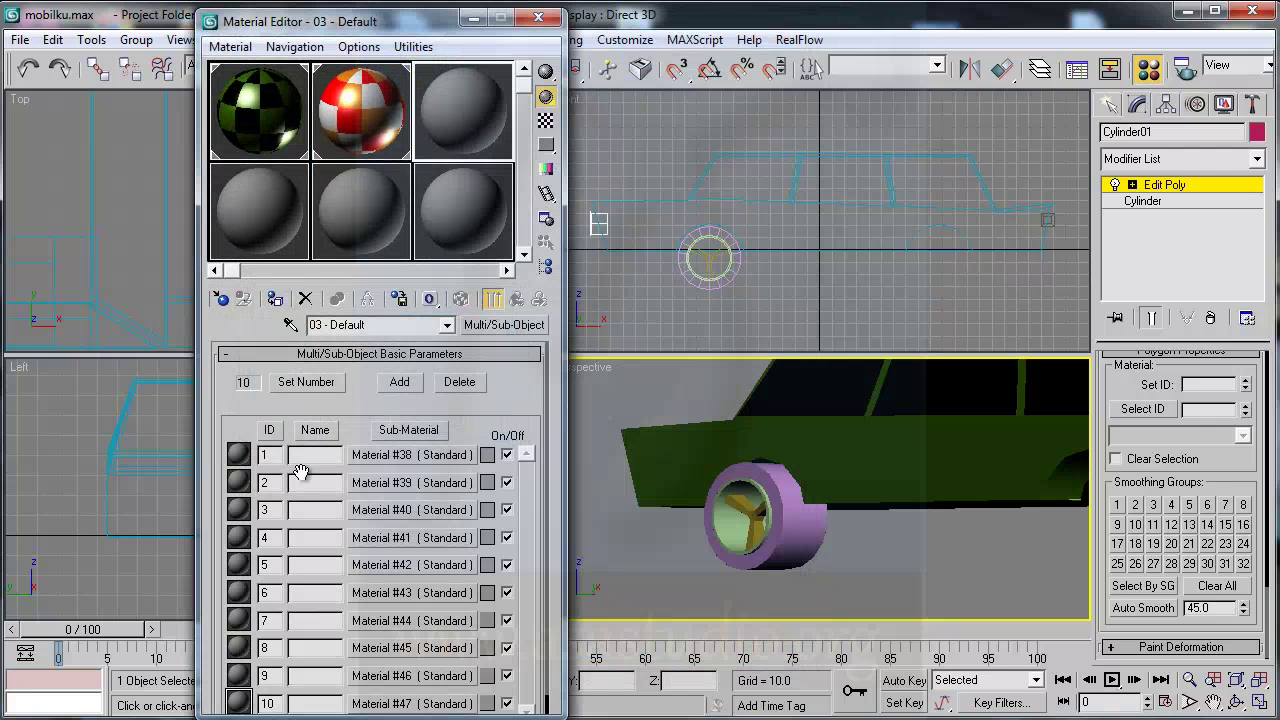
{"action": "left_click", "coordinate": [296, 381]}
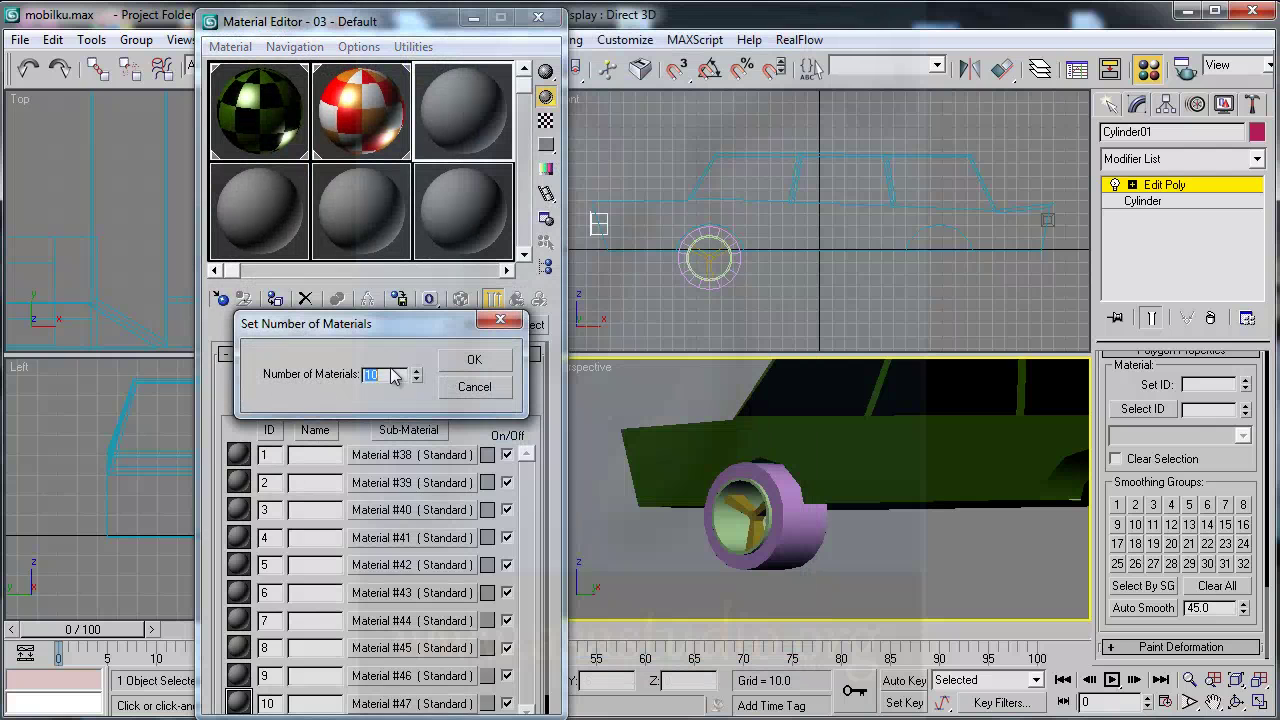
{"action": "type", "text": "2"}
{"action": "left_click", "coordinate": [476, 361]}
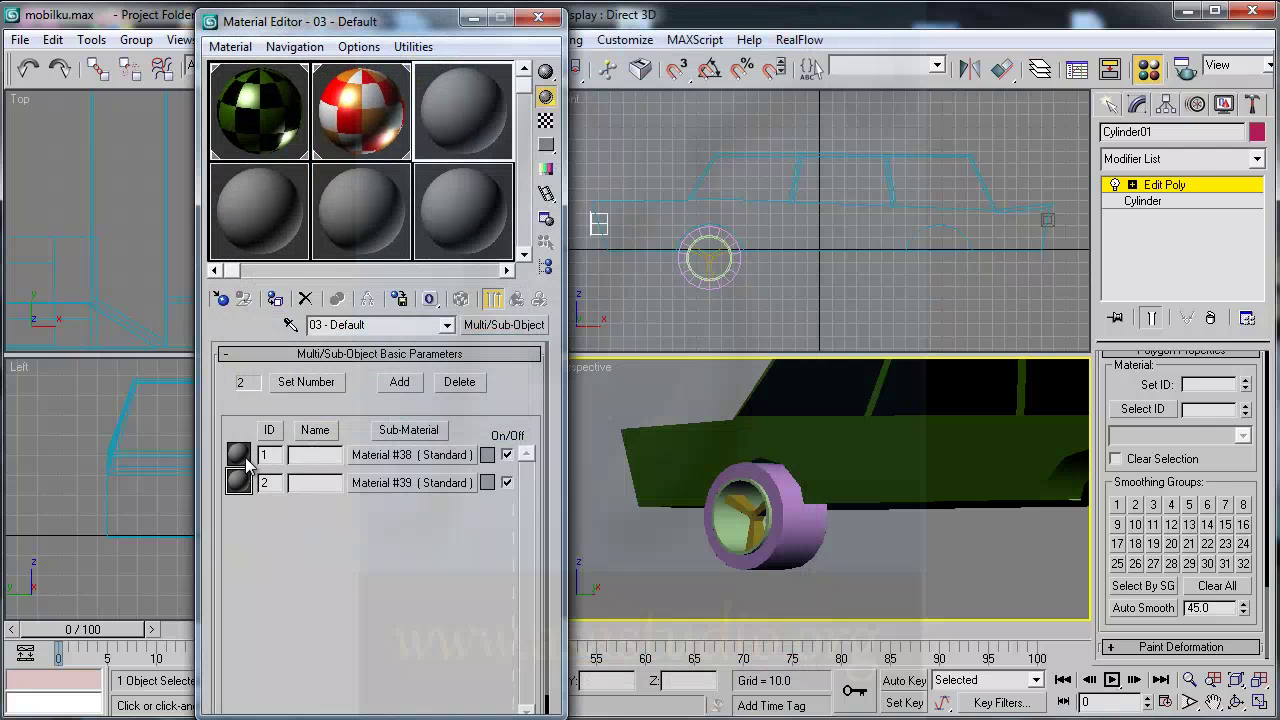
{"action": "left_click", "coordinate": [391, 456]}
Step: Make Material #38 white with Specular Level 126 and Glossiness 43
{"action": "left_click", "coordinate": [331, 479]}
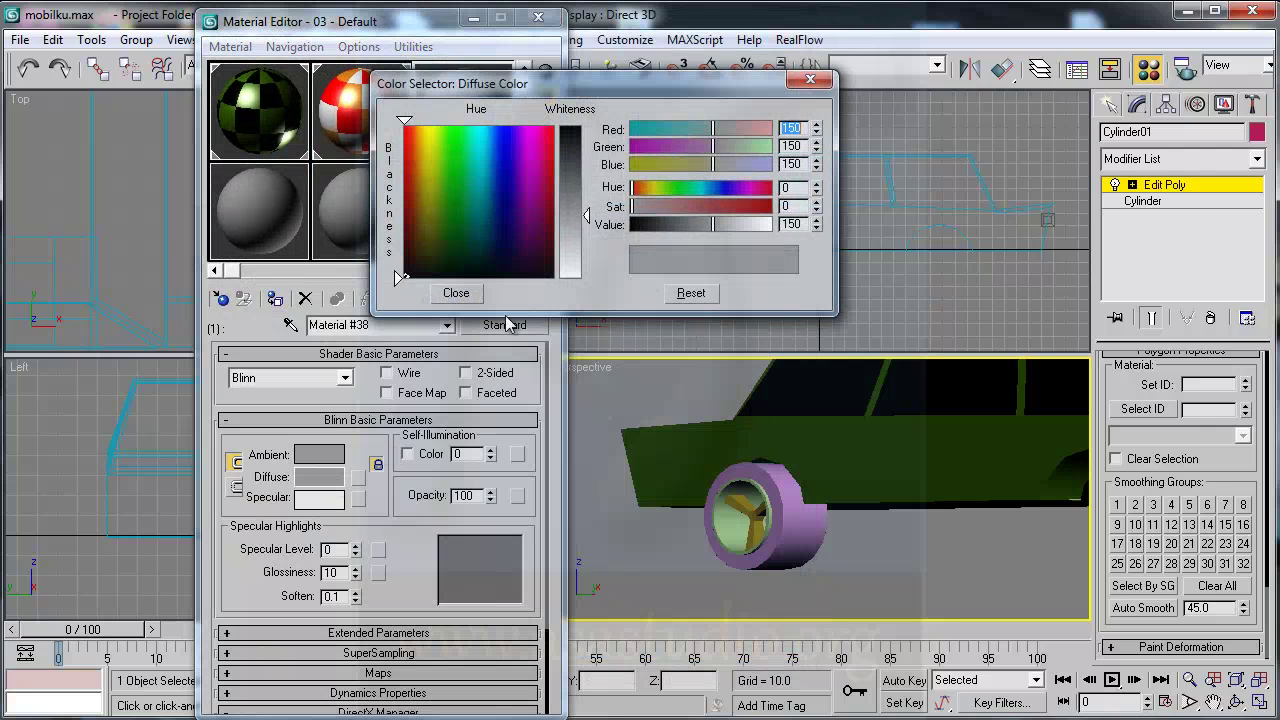
{"action": "left_click_drag", "start_coordinate": [582, 215], "coordinate": [586, 278]}
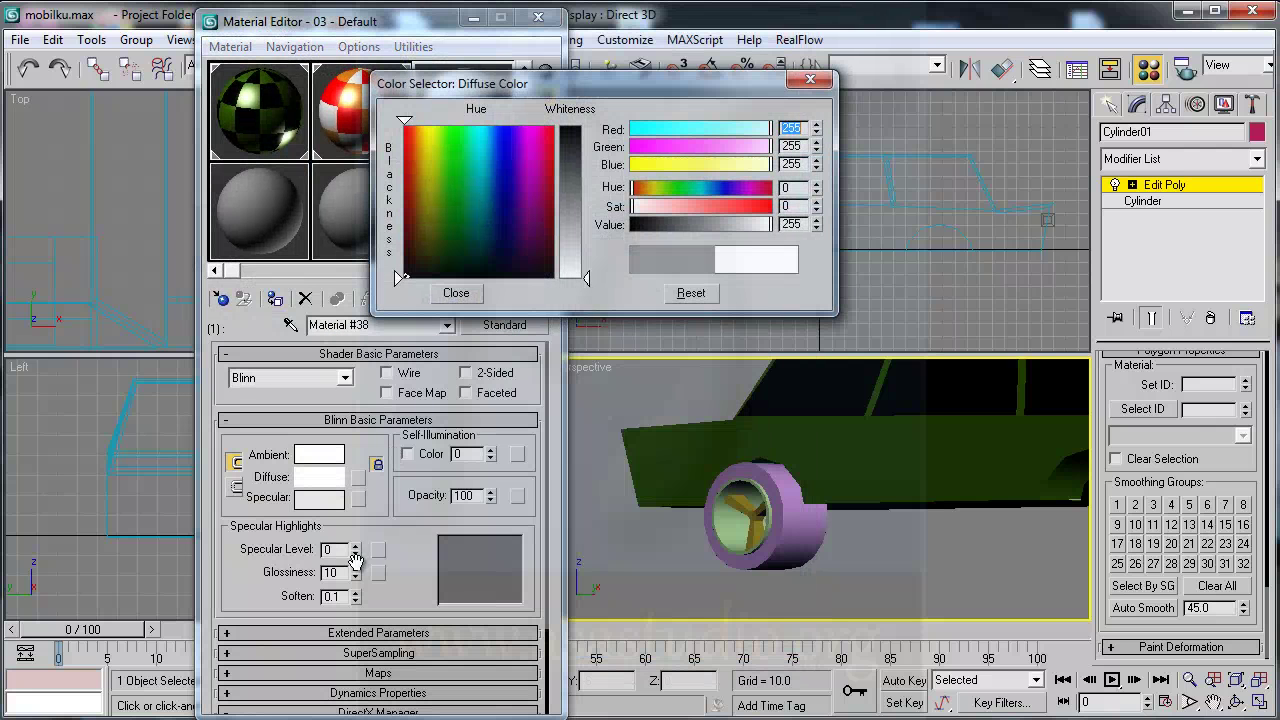
{"action": "left_click", "coordinate": [455, 294]}
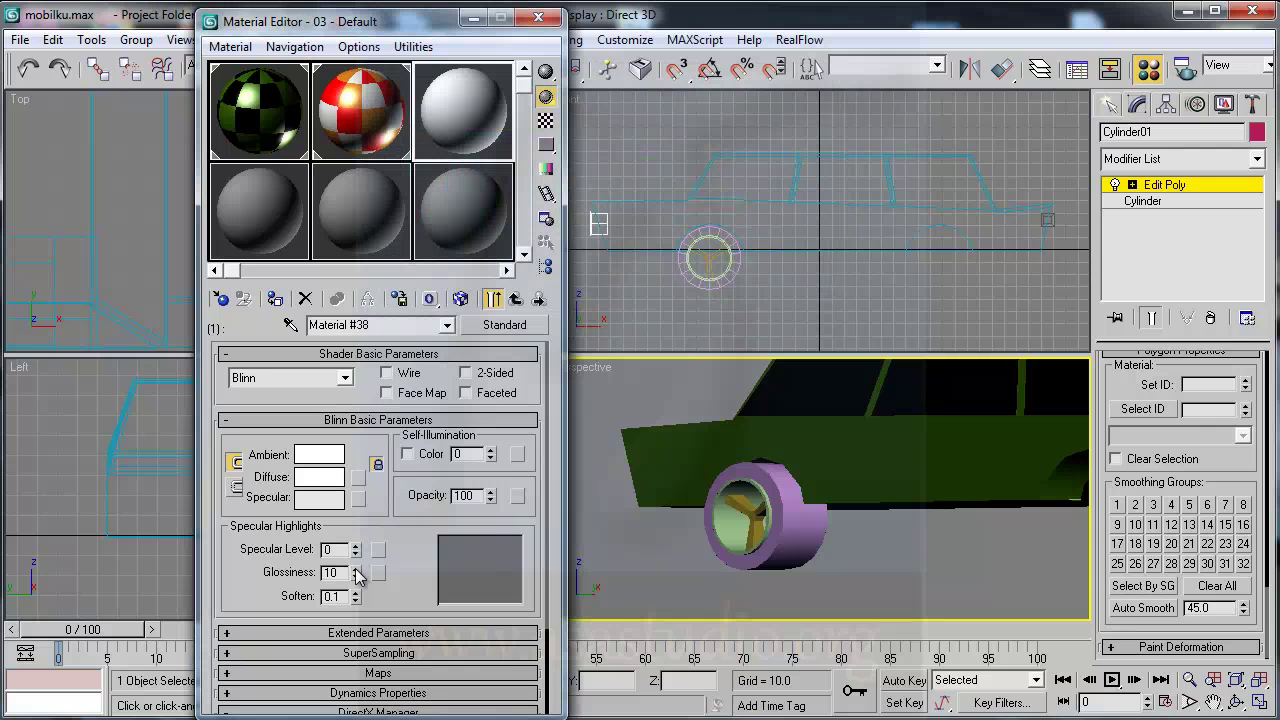
{"action": "left_click_drag", "start_coordinate": [355, 553], "coordinate": [364, 438]}
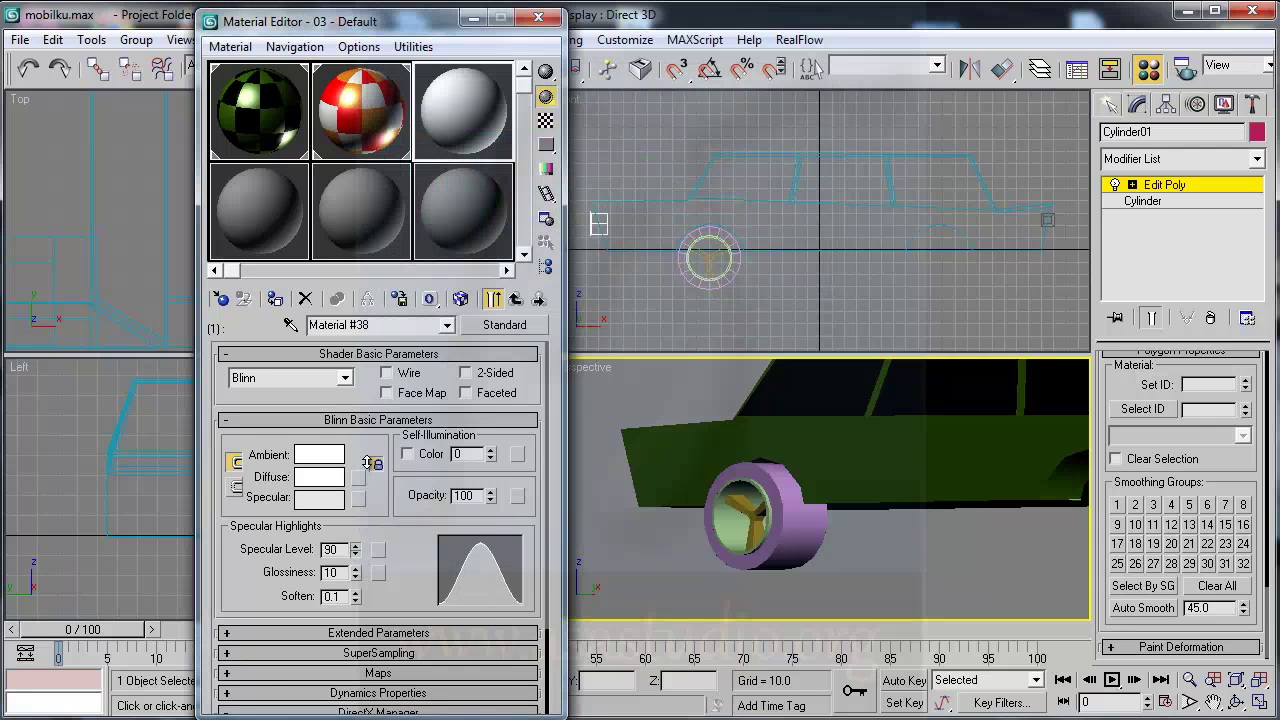
{"action": "left_click_drag", "start_coordinate": [356, 578], "coordinate": [357, 548]}
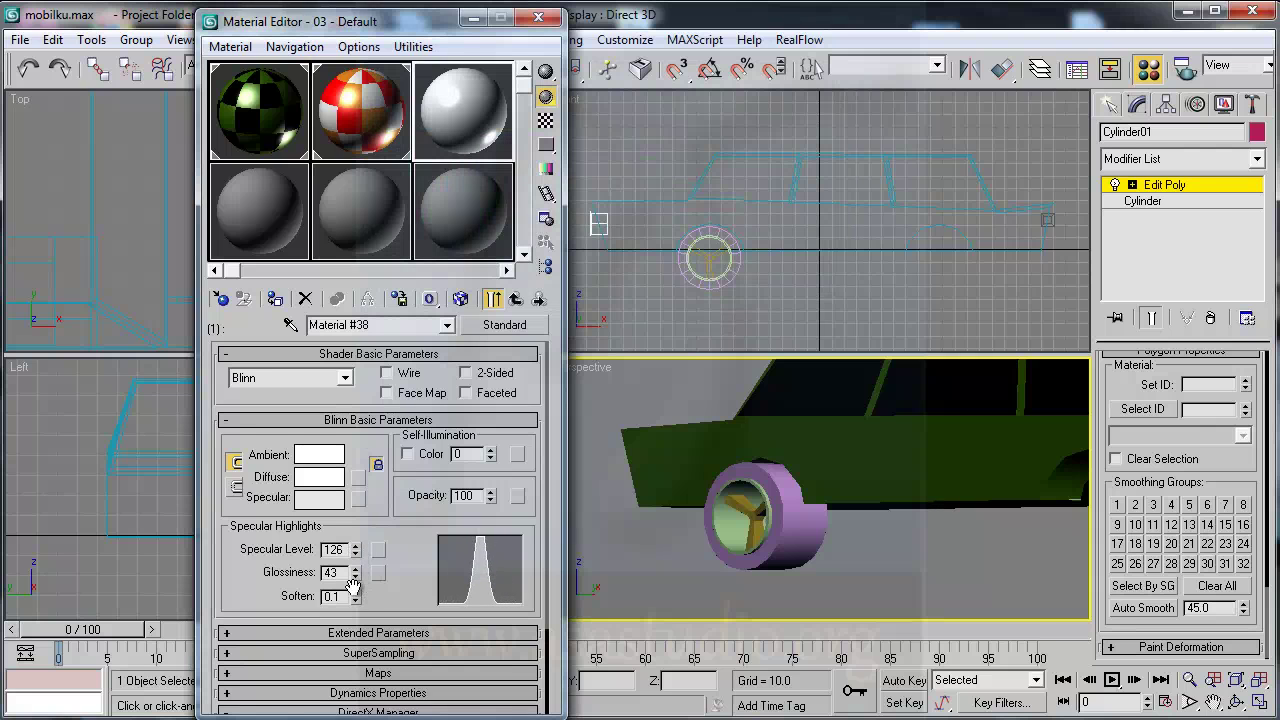
{"action": "left_click", "coordinate": [515, 299]}
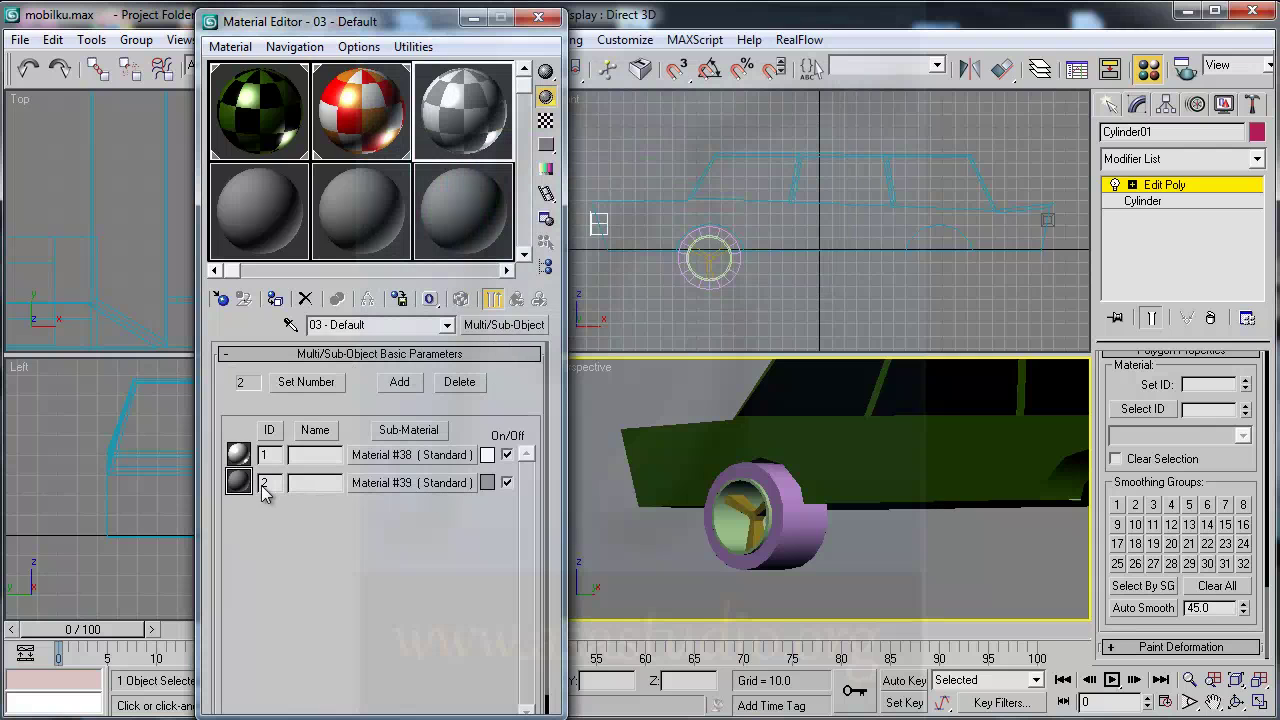
Step: Make the second sub-material a light tan diffuse with Specular Level 167
{"action": "left_click", "coordinate": [405, 483]}
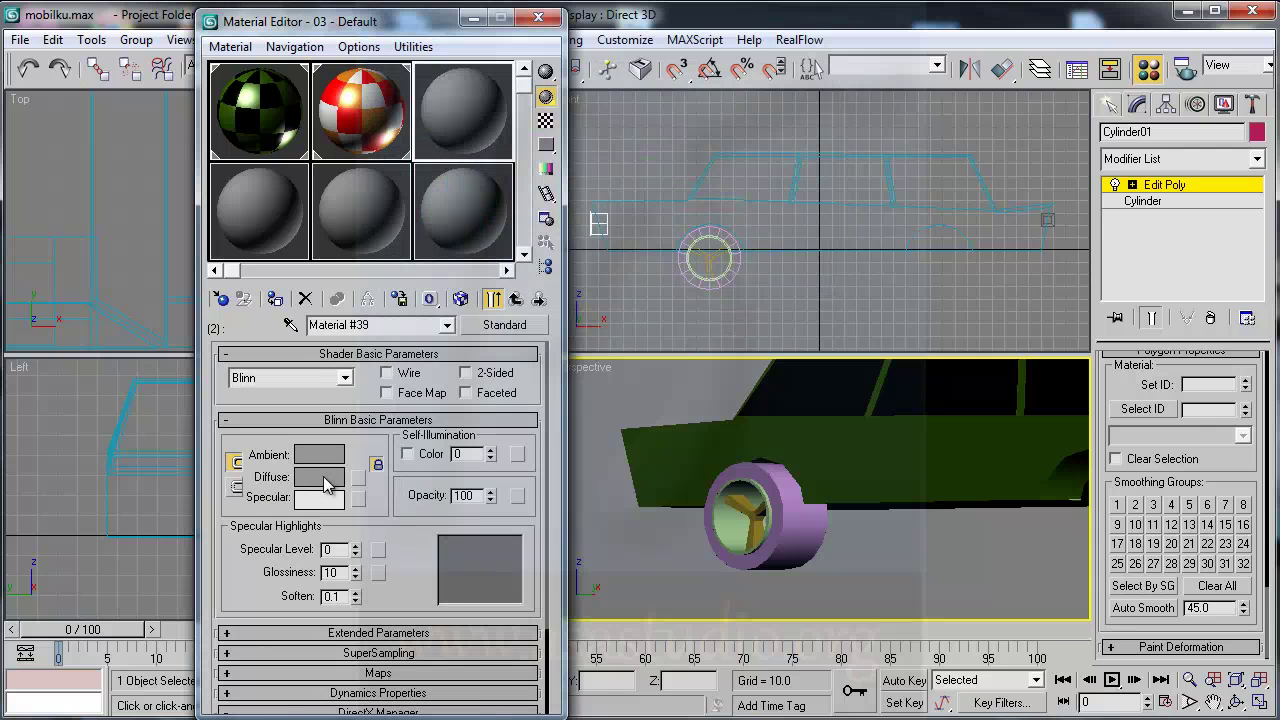
{"action": "left_click", "coordinate": [325, 480]}
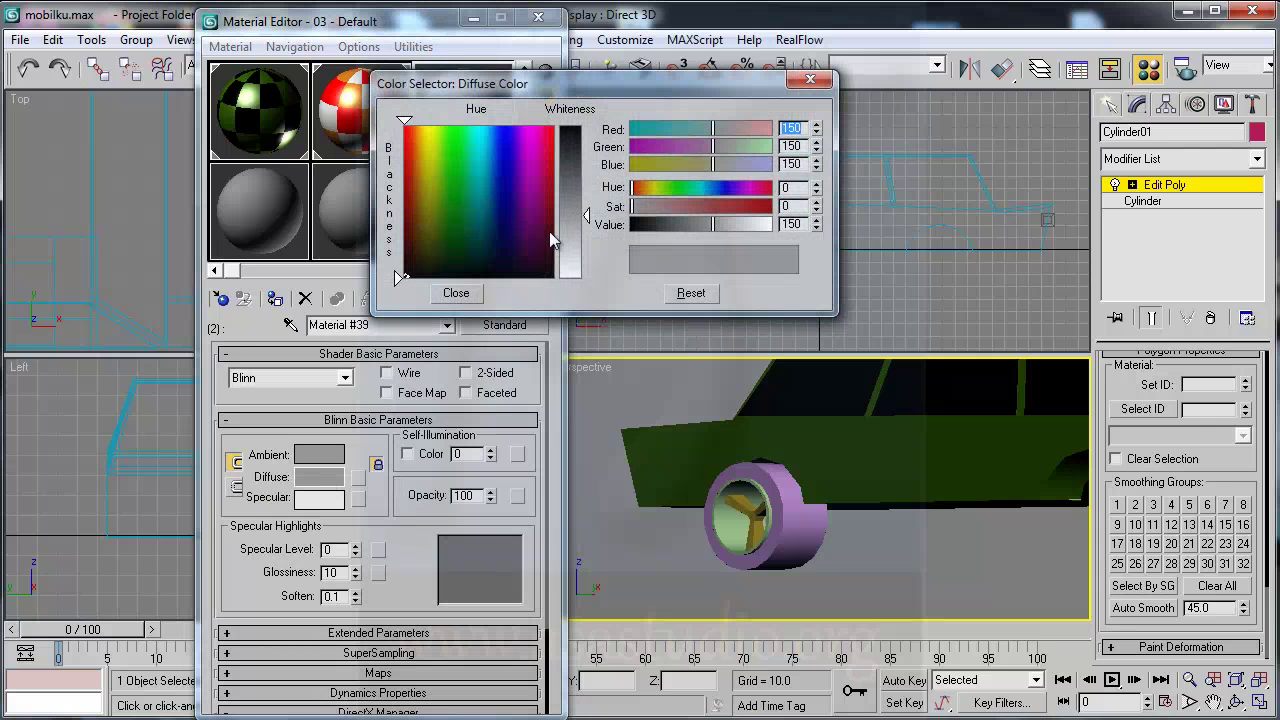
{"action": "left_click", "coordinate": [419, 175]}
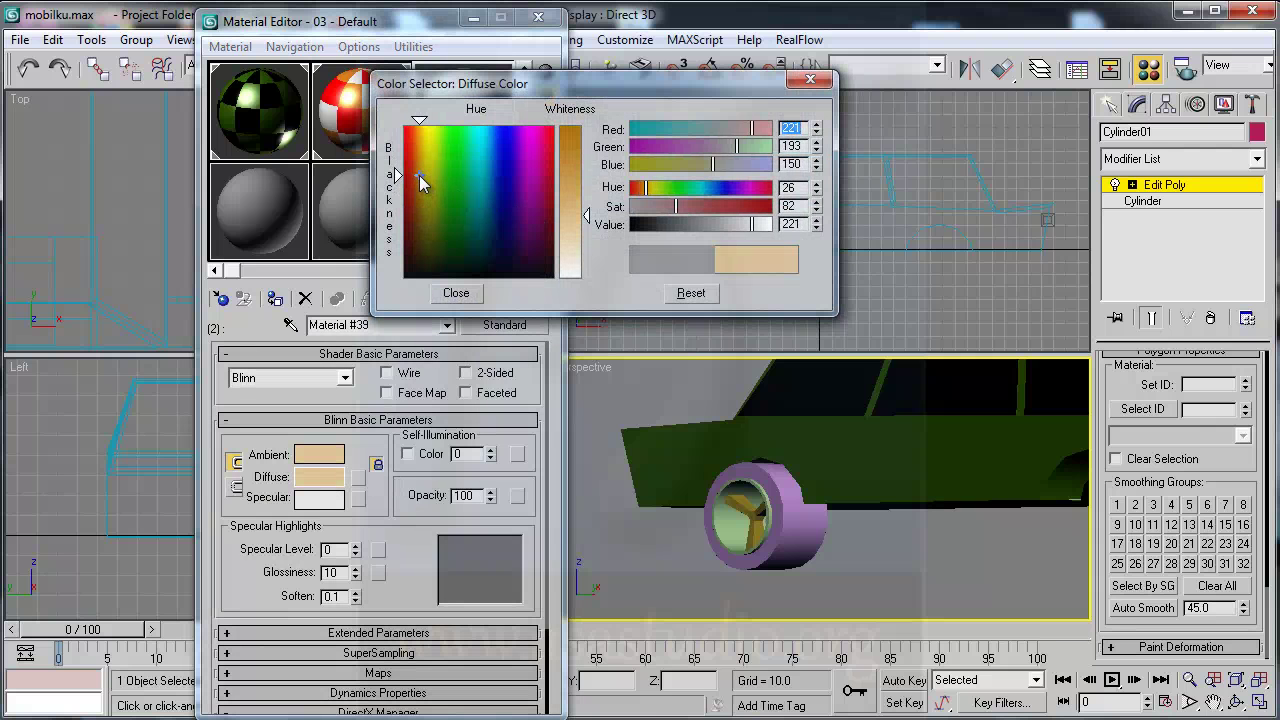
{"action": "left_click", "coordinate": [455, 294]}
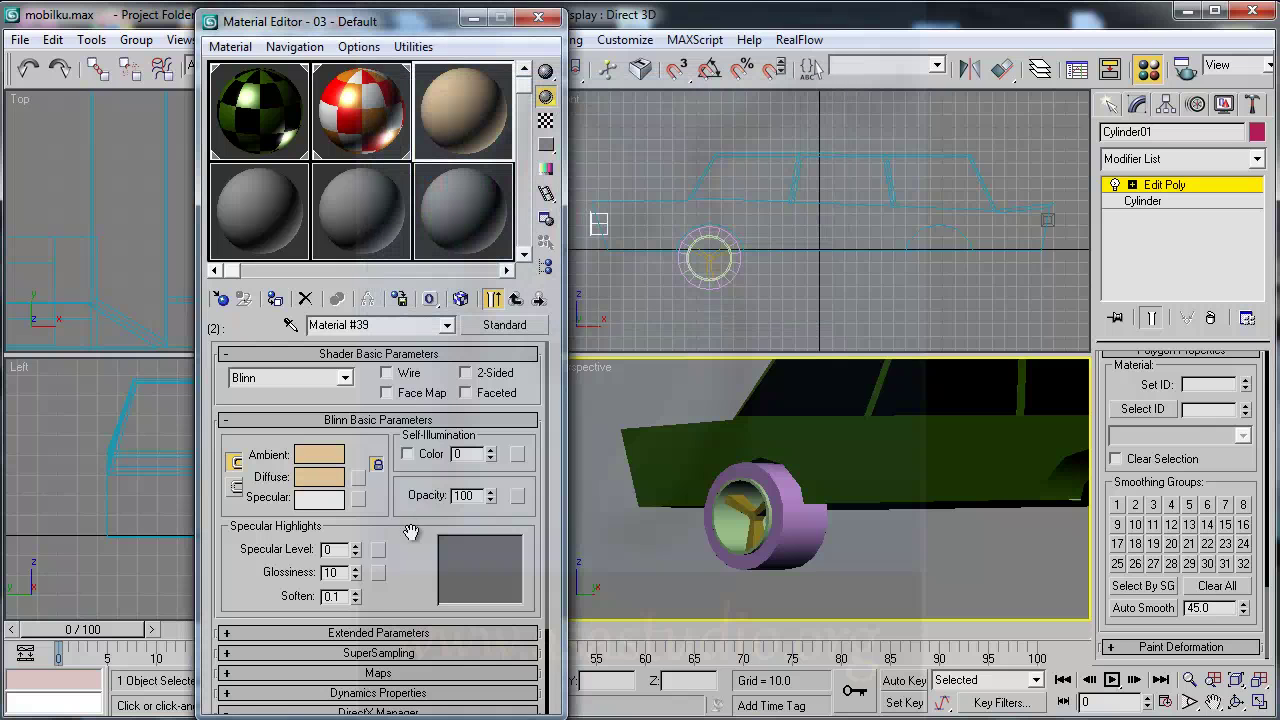
{"action": "mouse_move", "coordinate": [355, 552]}
{"action": "left_mouse_down"}
{"action": "mouse_move", "coordinate": [352, 572]}
{"action": "mouse_move", "coordinate": [362, 515]}
{"action": "left_mouse_up"}
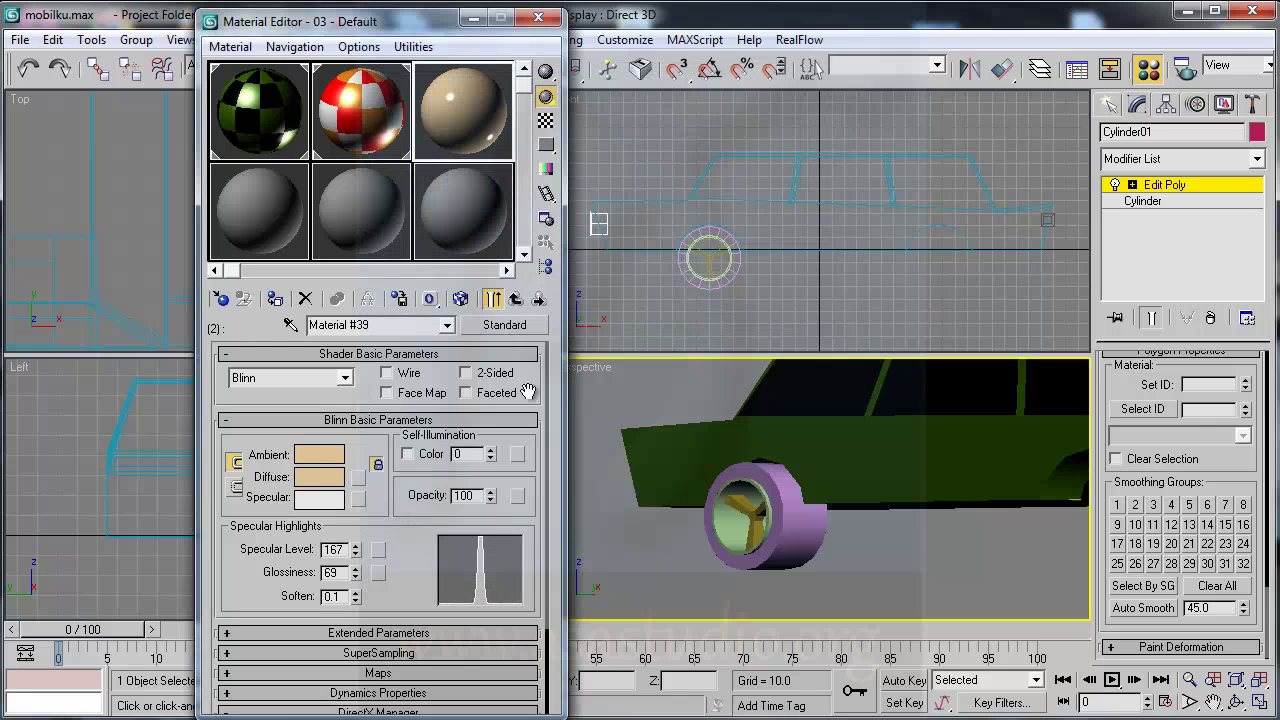
Step: Return to the Multi/Sub-Object parent, assign it to Cylinder01, and close the Material Editor
{"action": "left_click", "coordinate": [516, 299]}
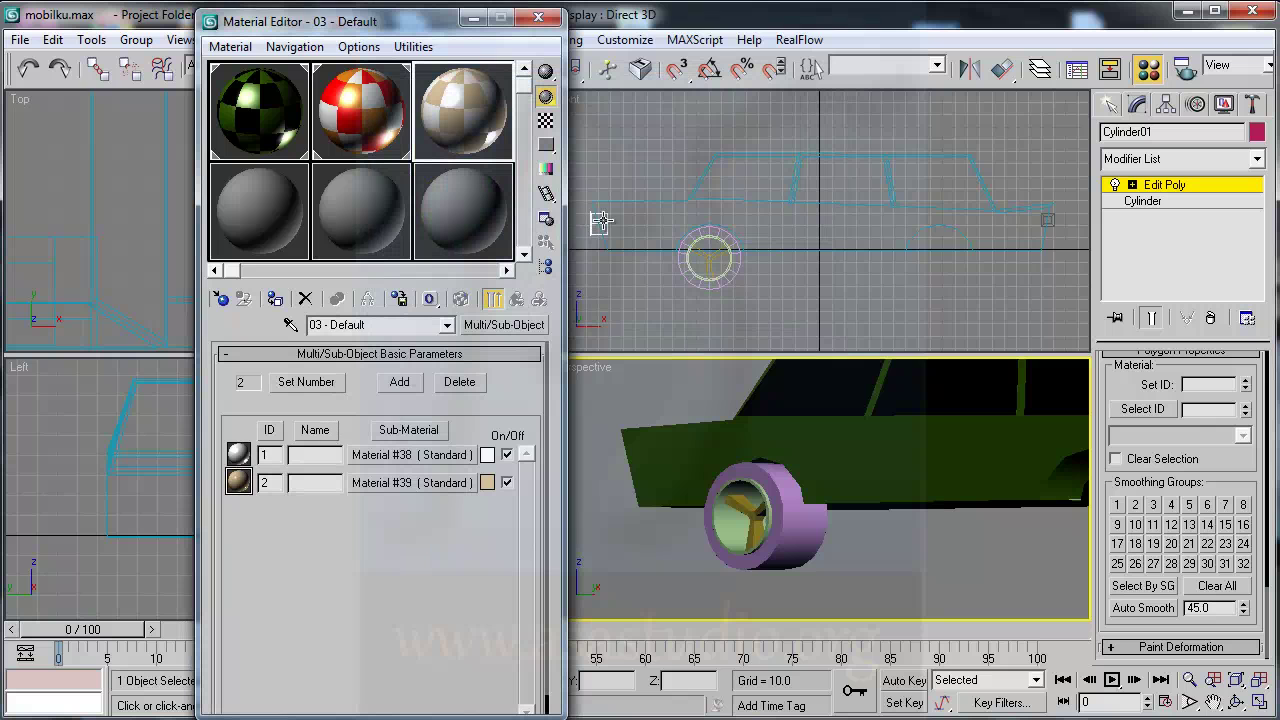
{"action": "left_click", "coordinate": [278, 300]}
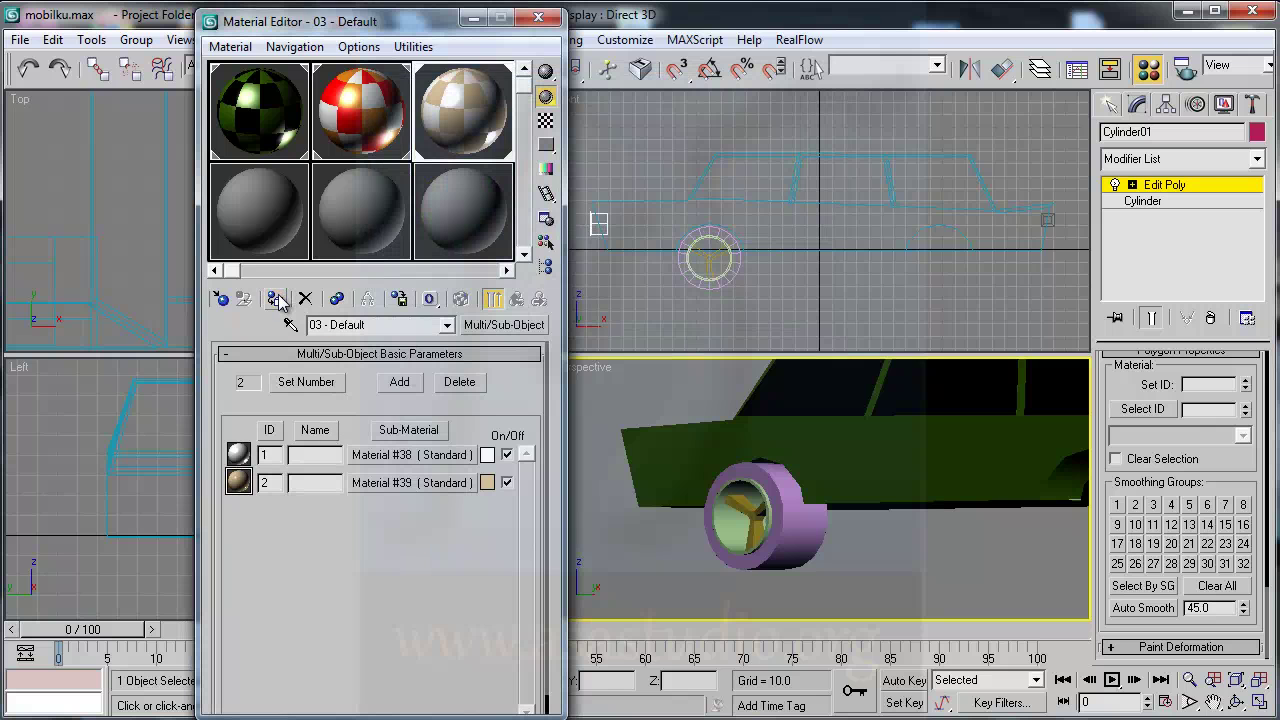
{"action": "left_click", "coordinate": [539, 19]}
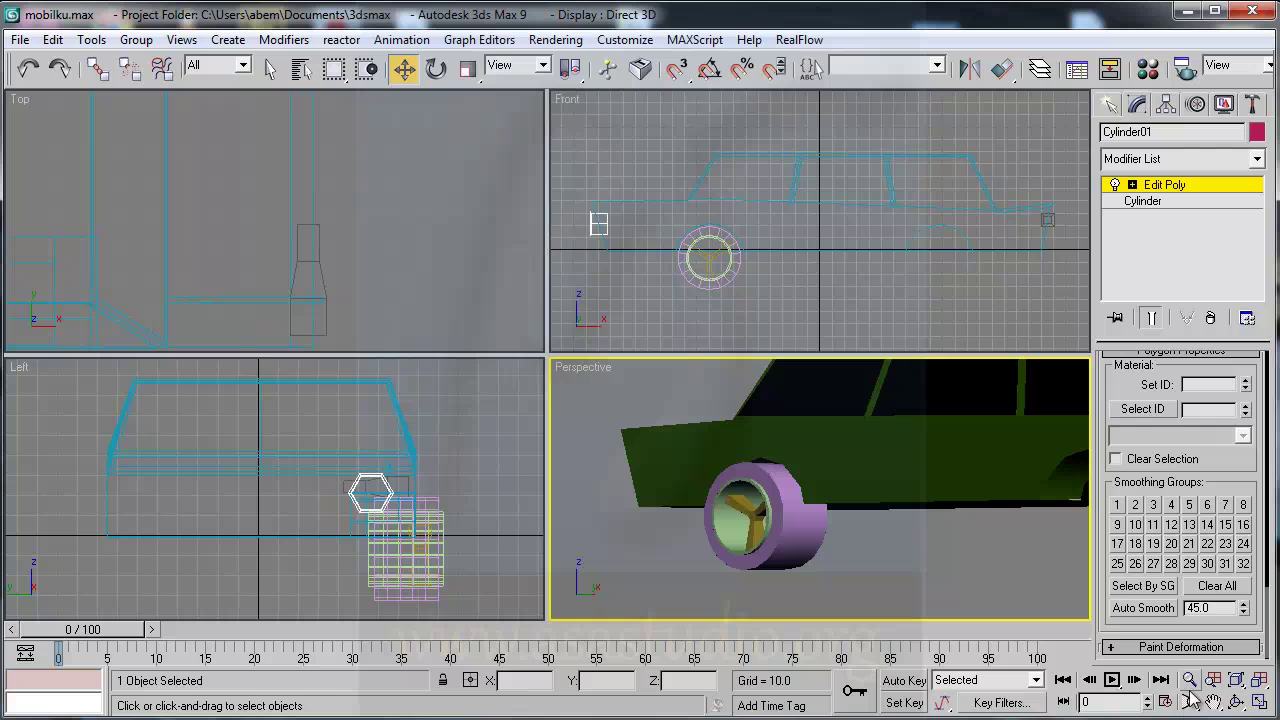
Step: Orbit the Perspective view around the car, then Zoom Extents All in the four-view layout
{"action": "left_click", "coordinate": [1236, 702]}
{"action": "mouse_move", "coordinate": [856, 472]}
{"action": "left_mouse_down"}
{"action": "mouse_move", "coordinate": [1032, 475]}
{"action": "mouse_move", "coordinate": [1065, 522]}
{"action": "mouse_move", "coordinate": [941, 527]}
{"action": "left_mouse_up"}
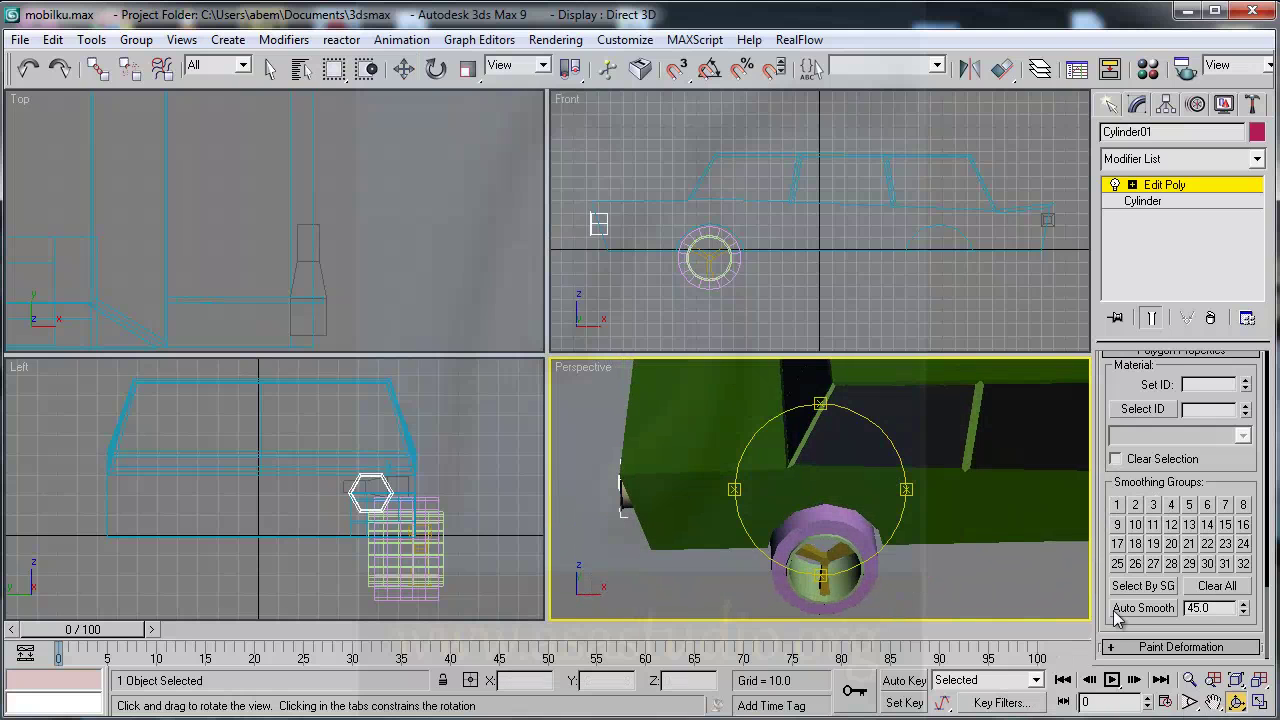
{"action": "left_click", "coordinate": [1259, 705]}
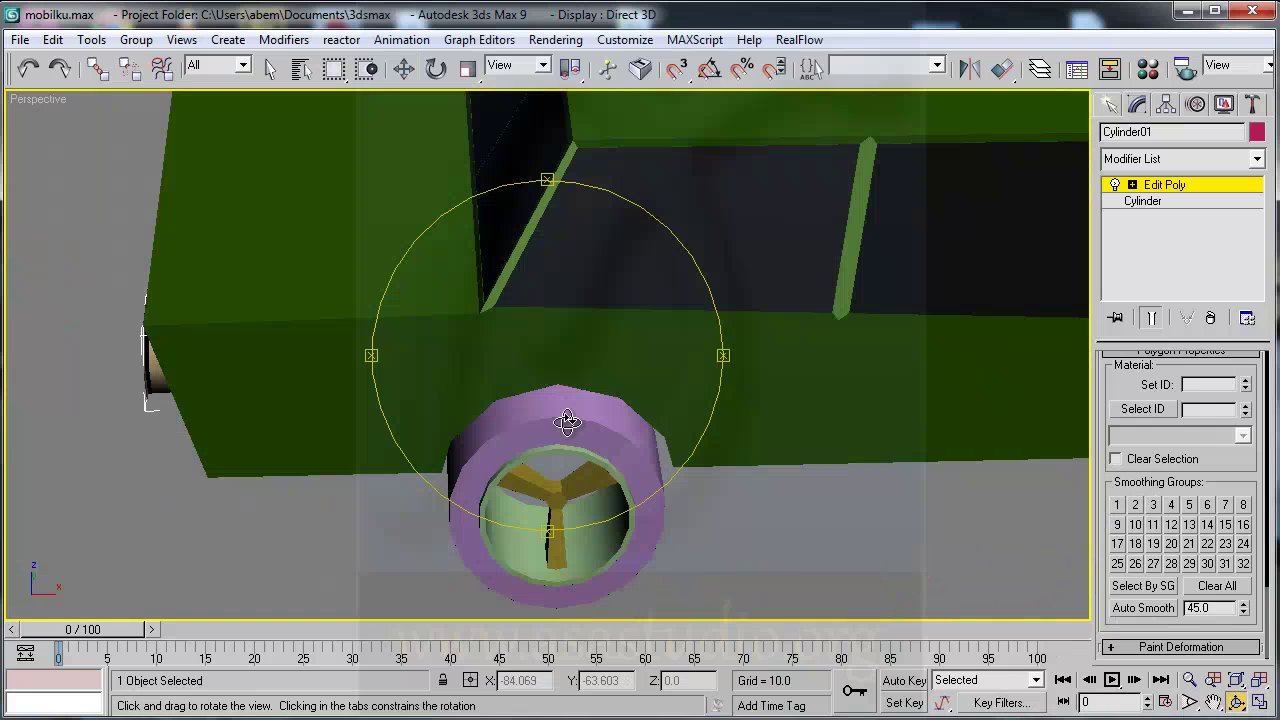
{"action": "left_click", "coordinate": [1259, 705]}
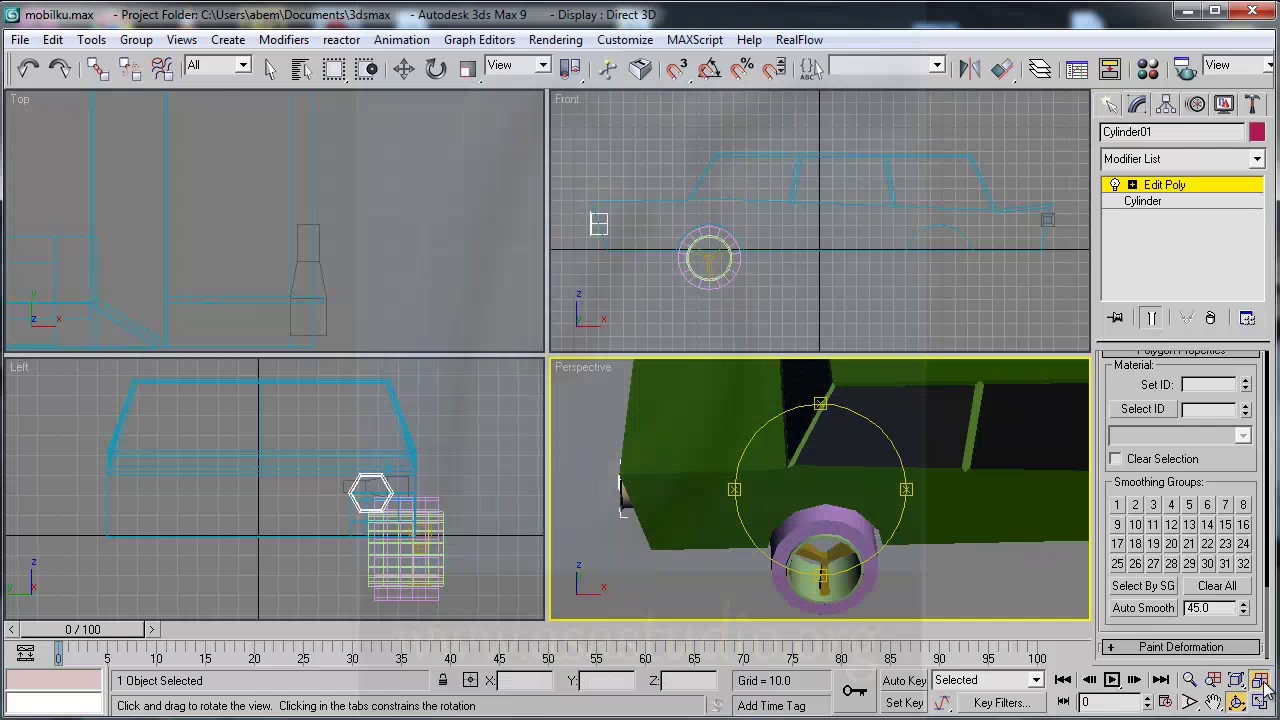
{"action": "left_click", "coordinate": [1259, 679]}
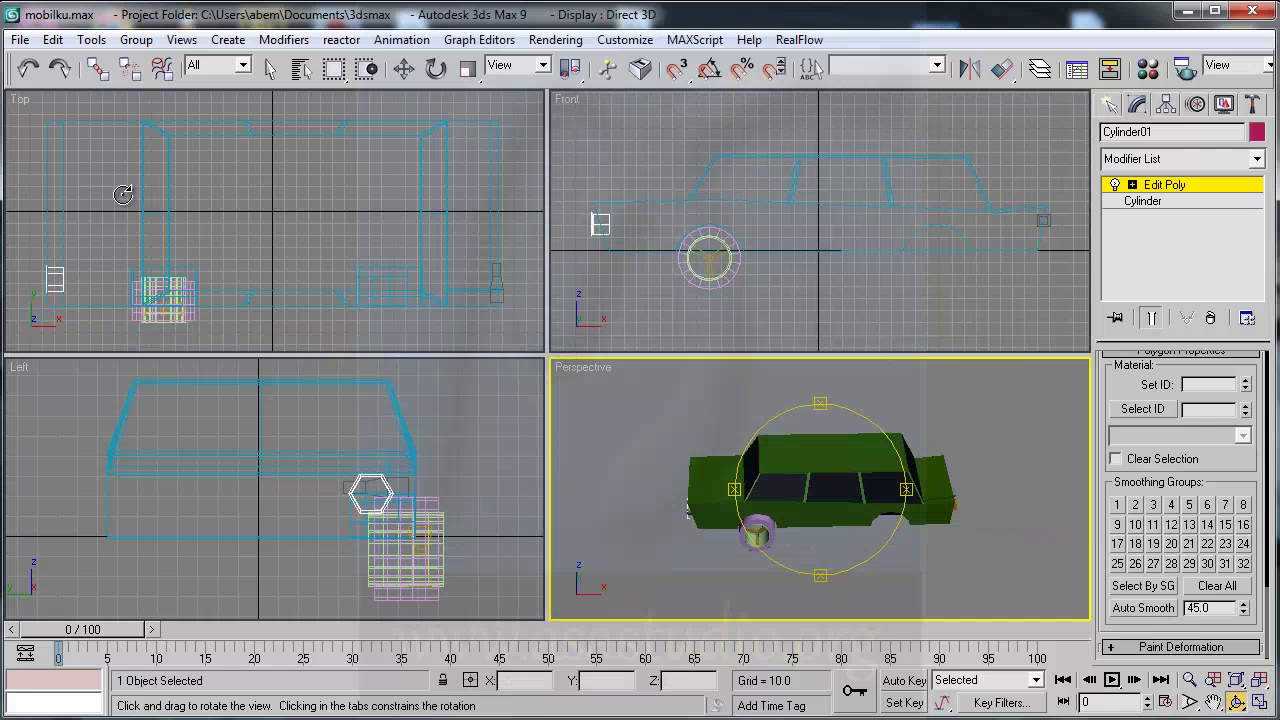